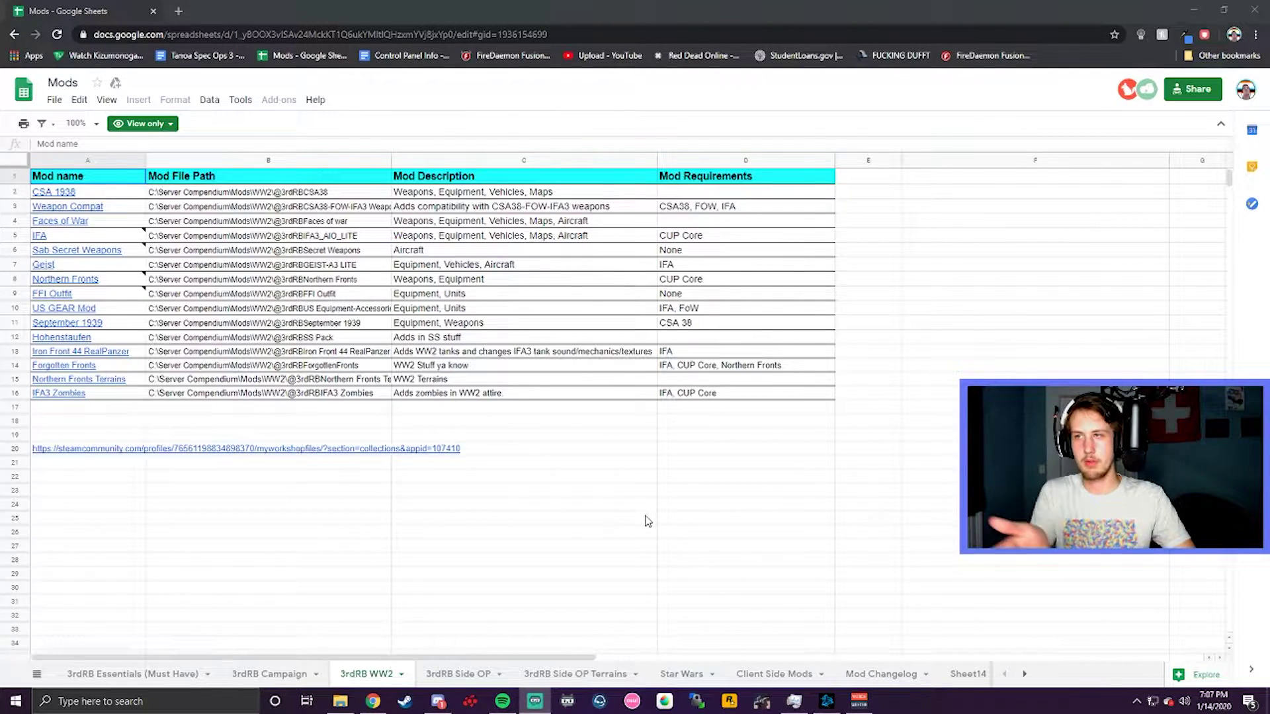
Browse the 3rdRB Side OP, Side OP Terrains and Client Side Mods sheets.
{"action": "left_click", "coordinate": [457, 674]}
{"action": "left_click", "coordinate": [557, 675]}
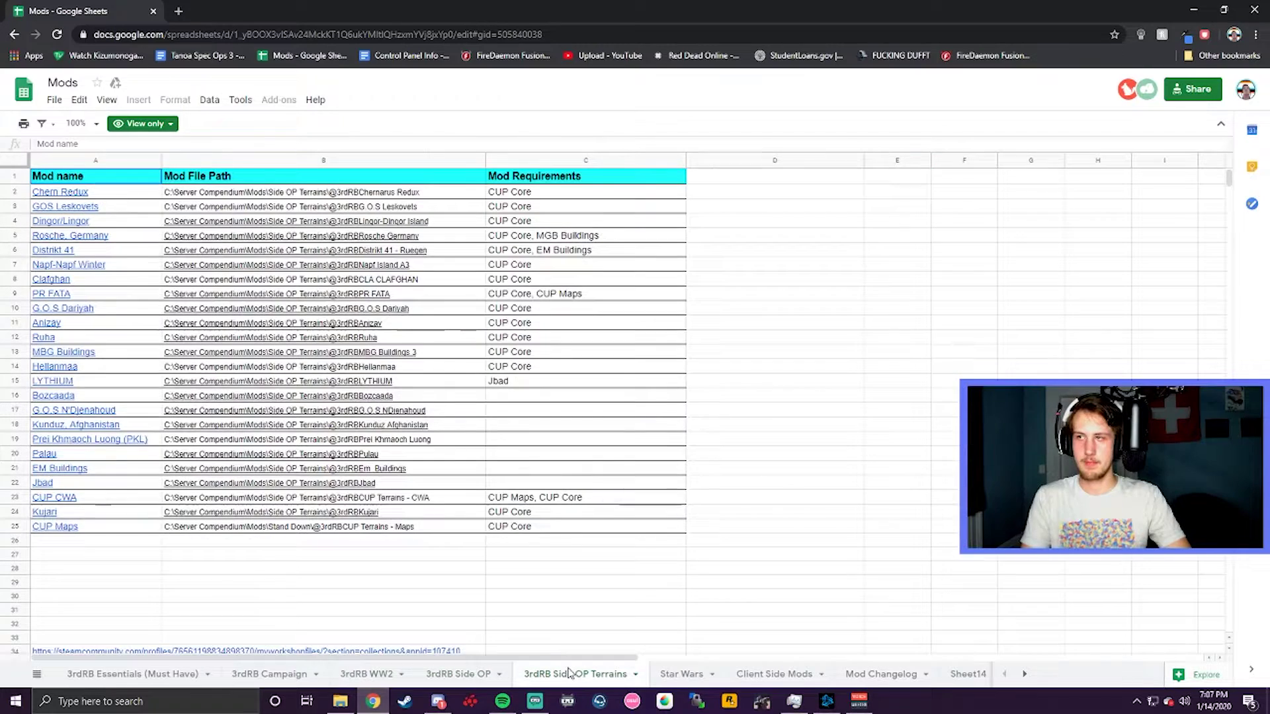
{"action": "left_click", "coordinate": [699, 674]}
{"action": "left_click", "coordinate": [754, 675]}
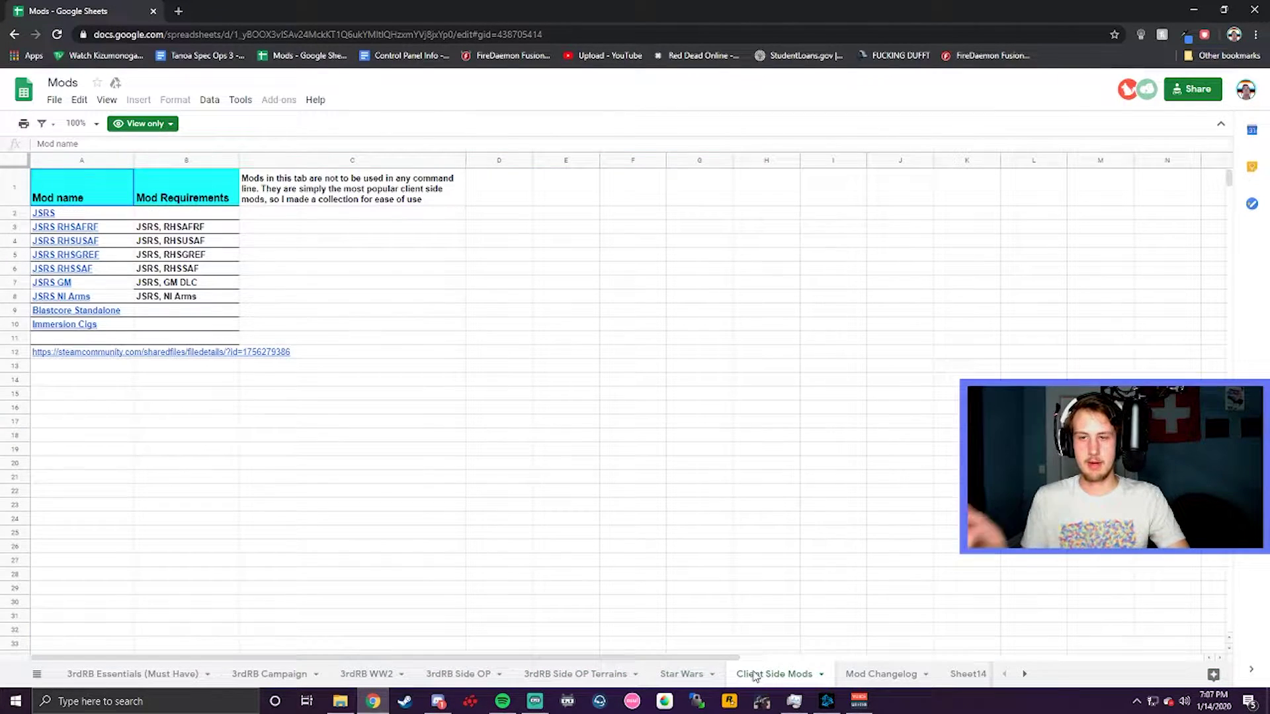
Return to the 3rdRB WW2 sheet and select the CSA 1938 link.
{"action": "left_click", "coordinate": [440, 675]}
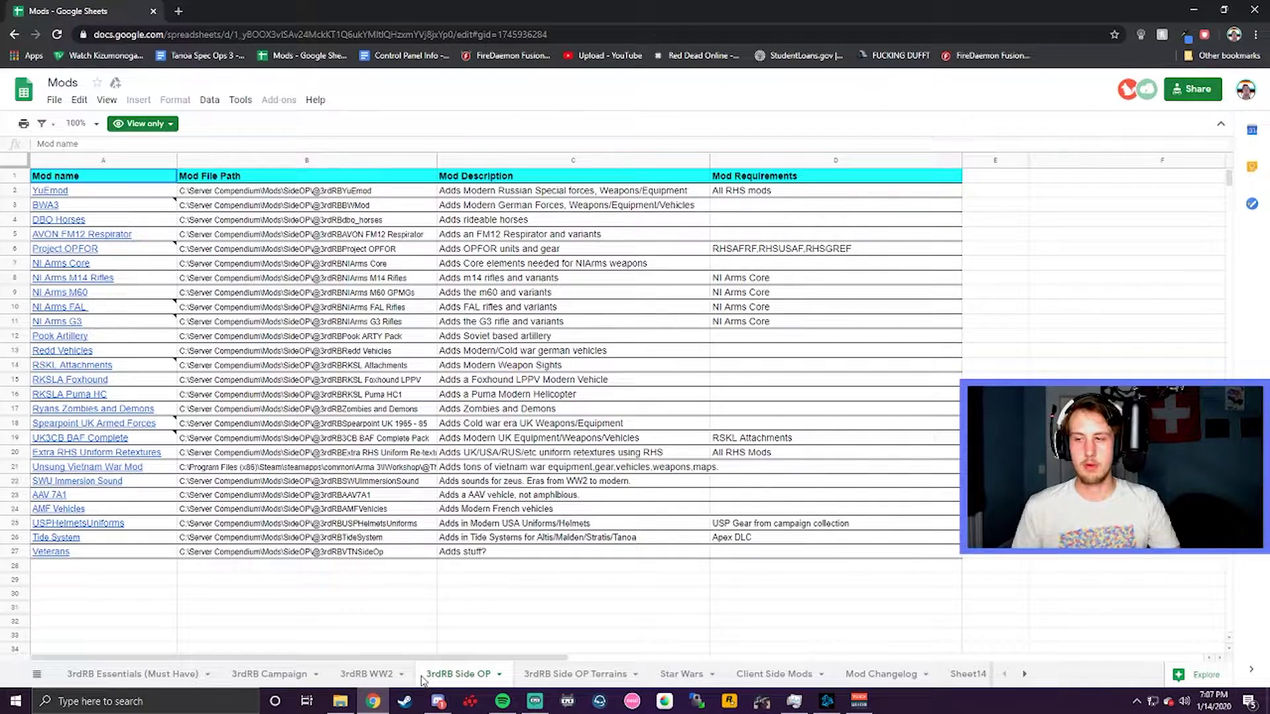
{"action": "left_click", "coordinate": [375, 676]}
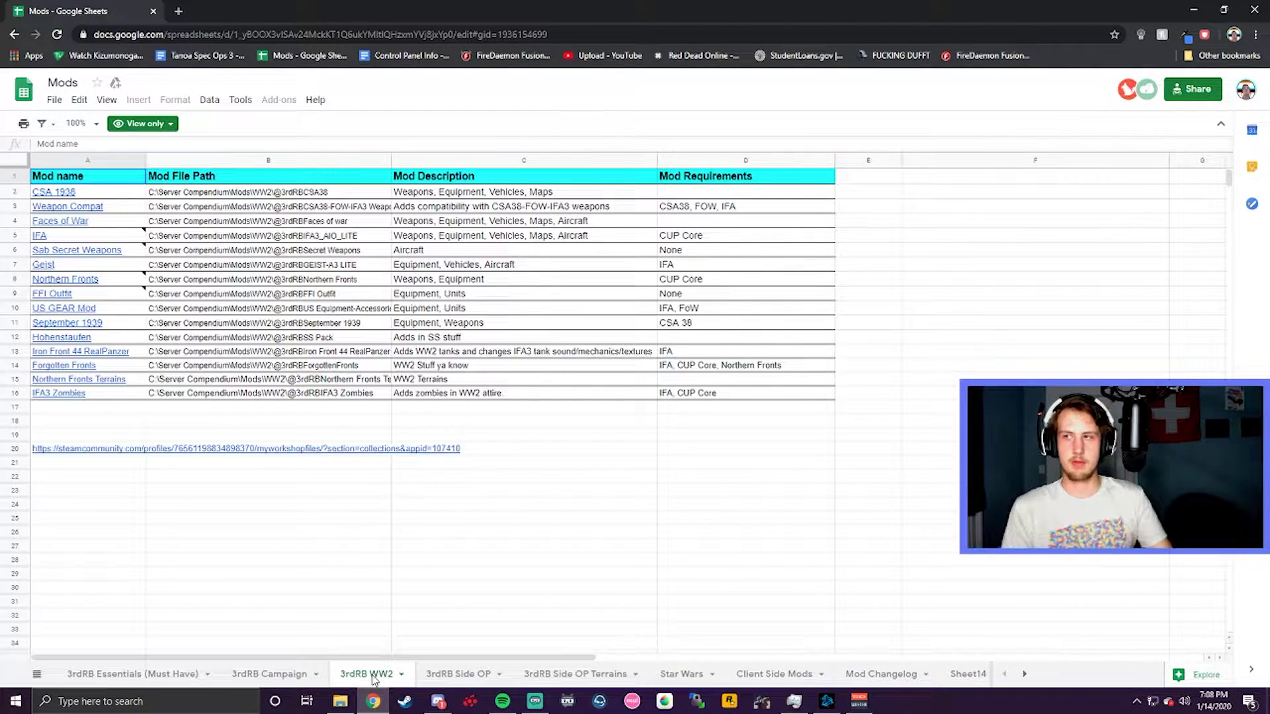
{"action": "left_click", "coordinate": [60, 193]}
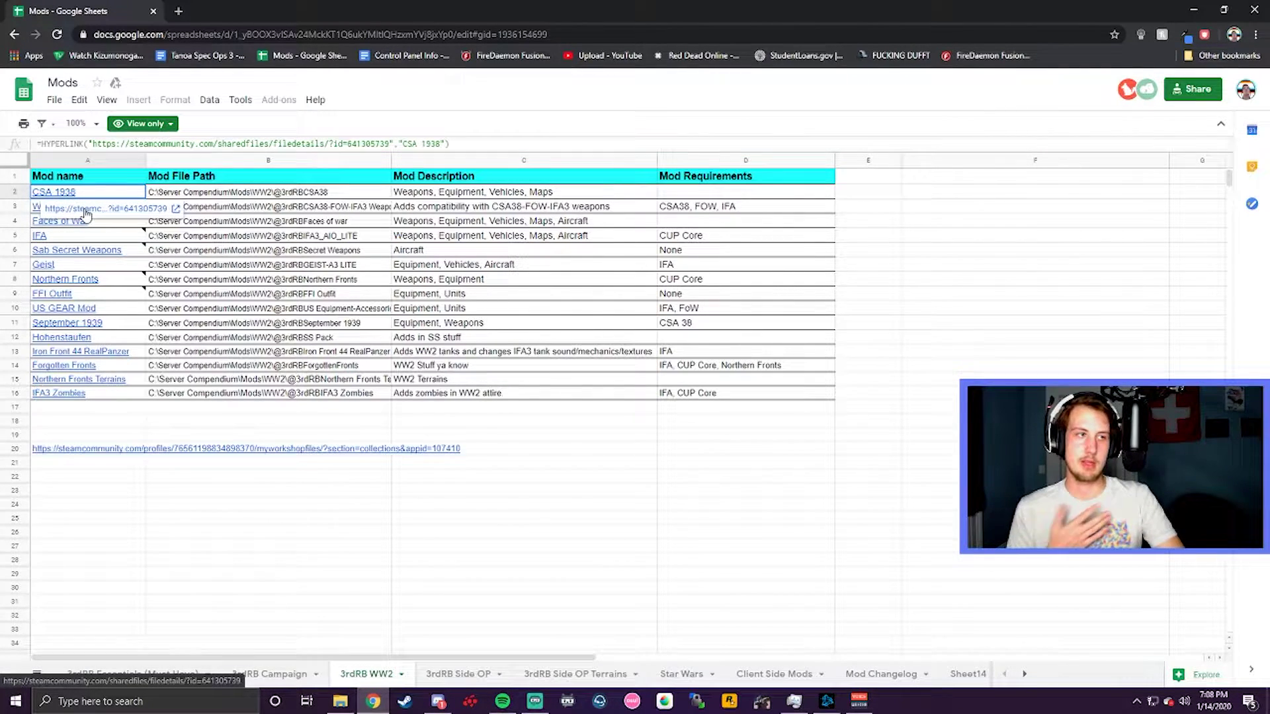
View the CSA 1938 Workshop page, then close it to return to the spreadsheet.
{"action": "left_click", "coordinate": [86, 209]}
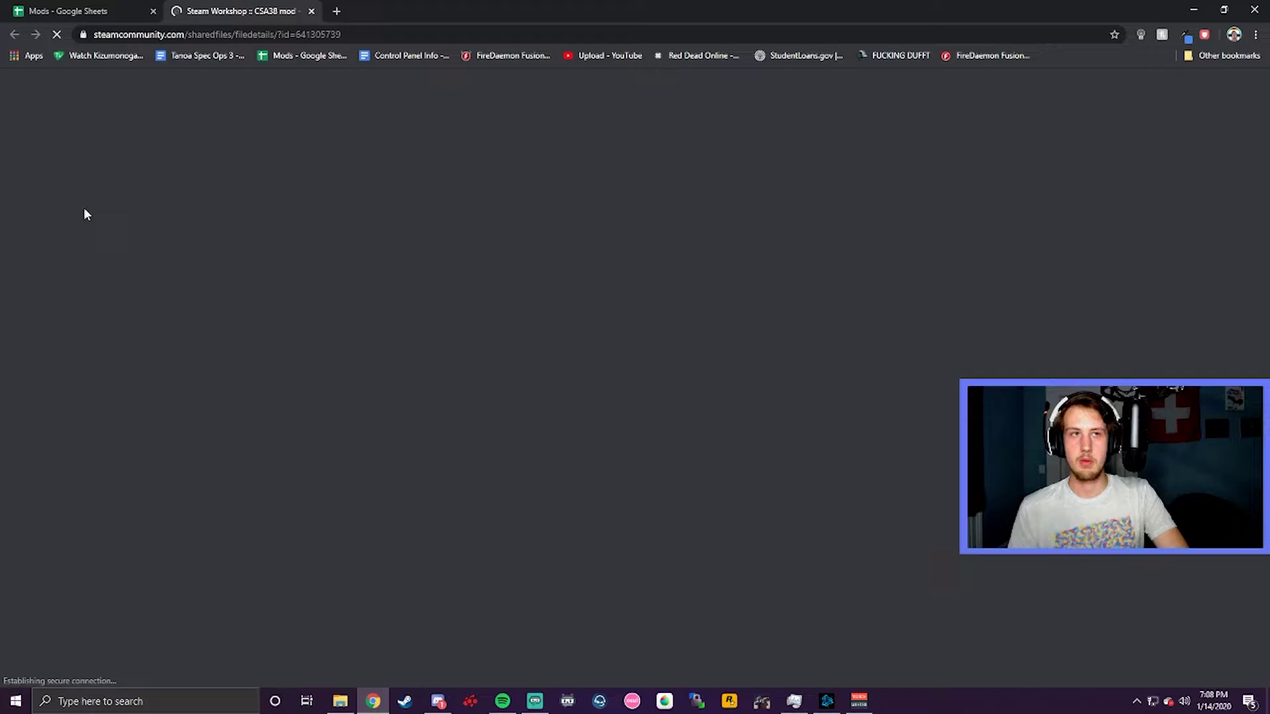
{"action": "scroll", "coordinate": [149, 288], "scroll_direction": "down", "scroll_amount": 3}
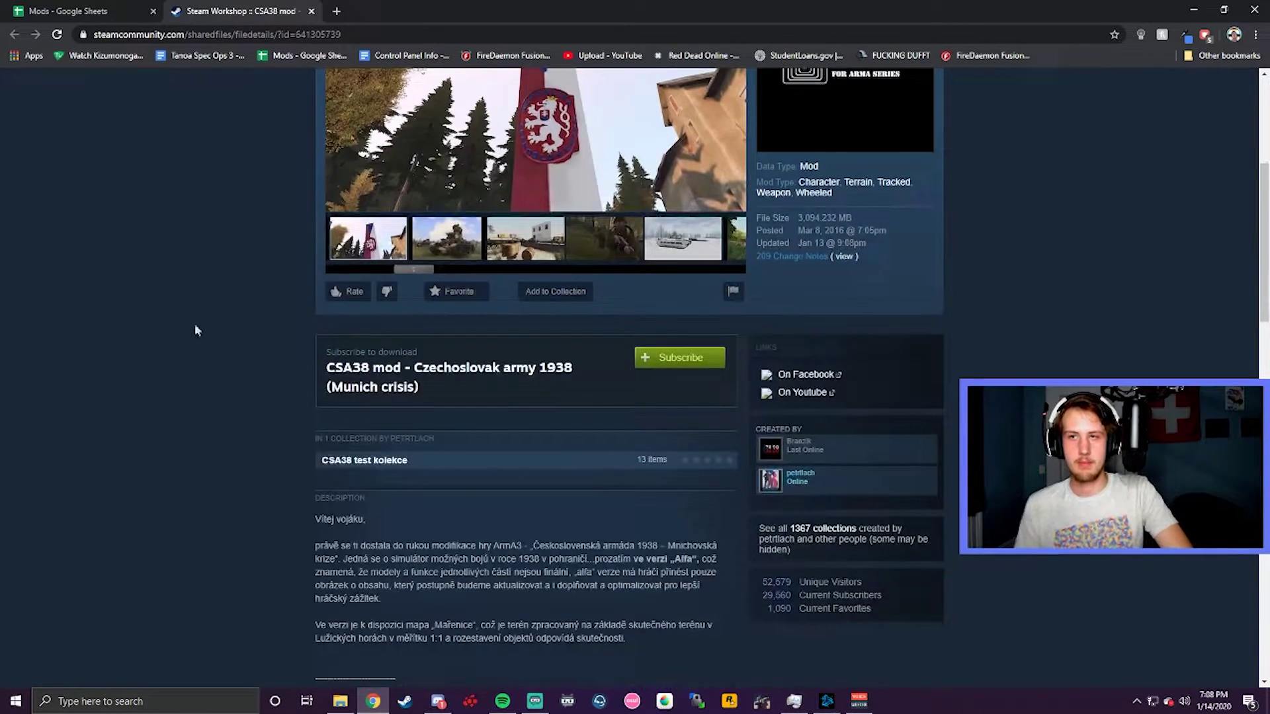
{"action": "scroll", "coordinate": [219, 308], "scroll_direction": "up", "scroll_amount": 3}
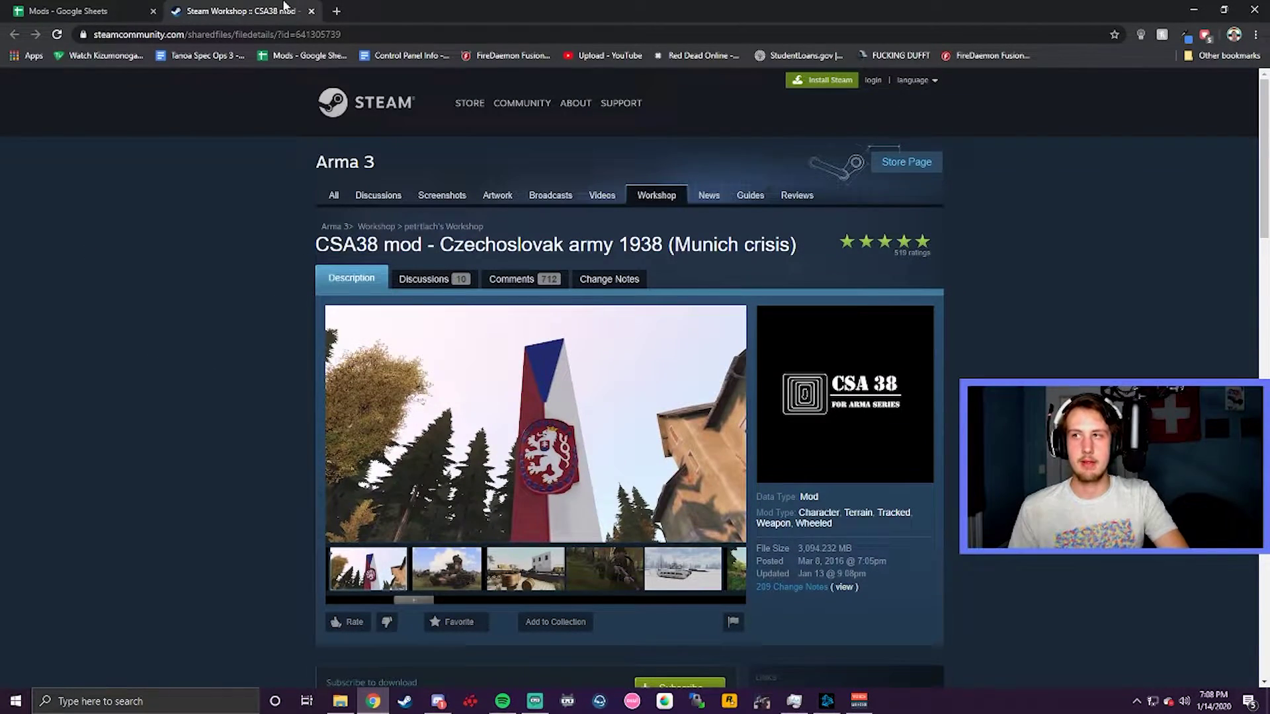
{"action": "left_click", "coordinate": [310, 11]}
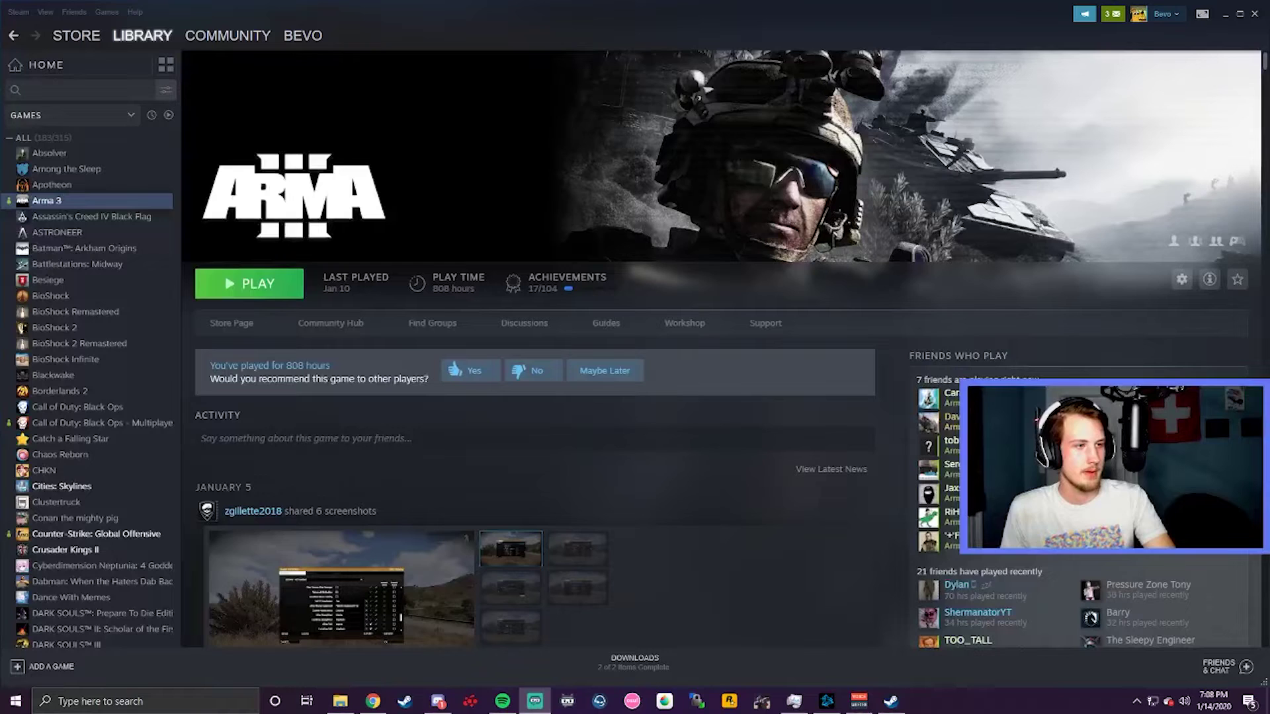
Launch Arma 3 and unload all mods in the launcher's Mods section.
{"action": "left_click", "coordinate": [242, 284]}
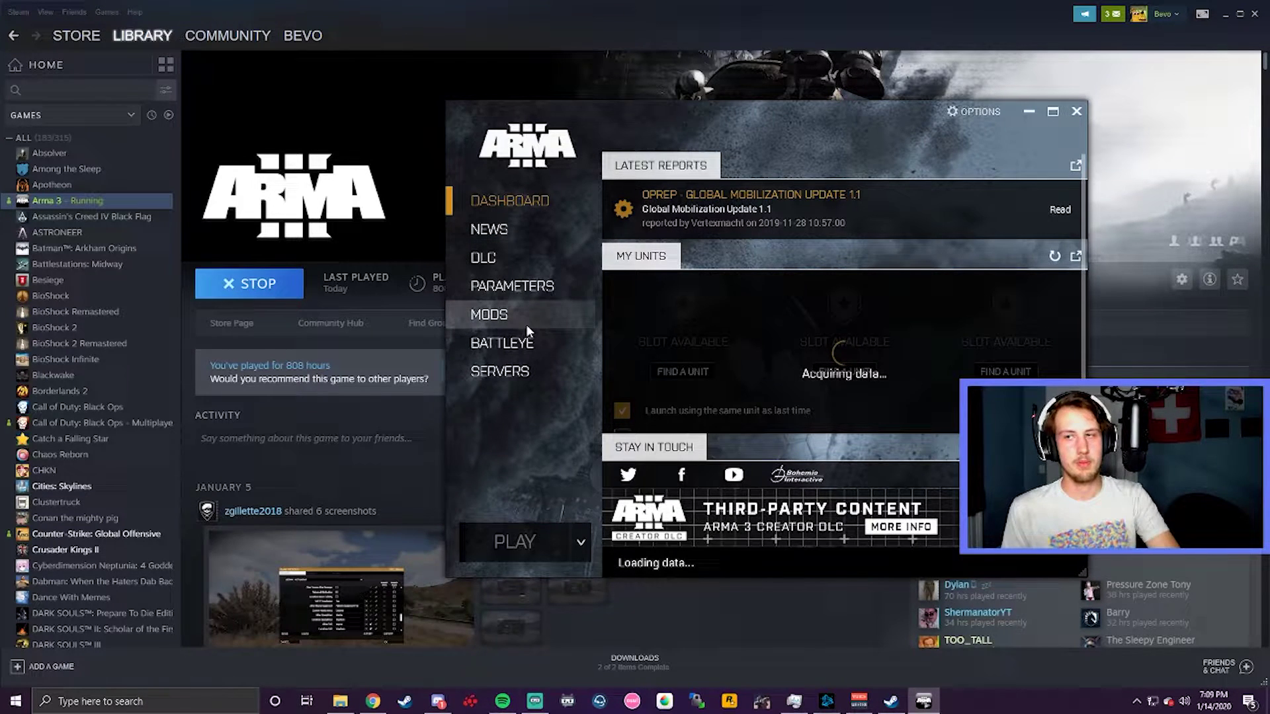
{"action": "left_click", "coordinate": [527, 326]}
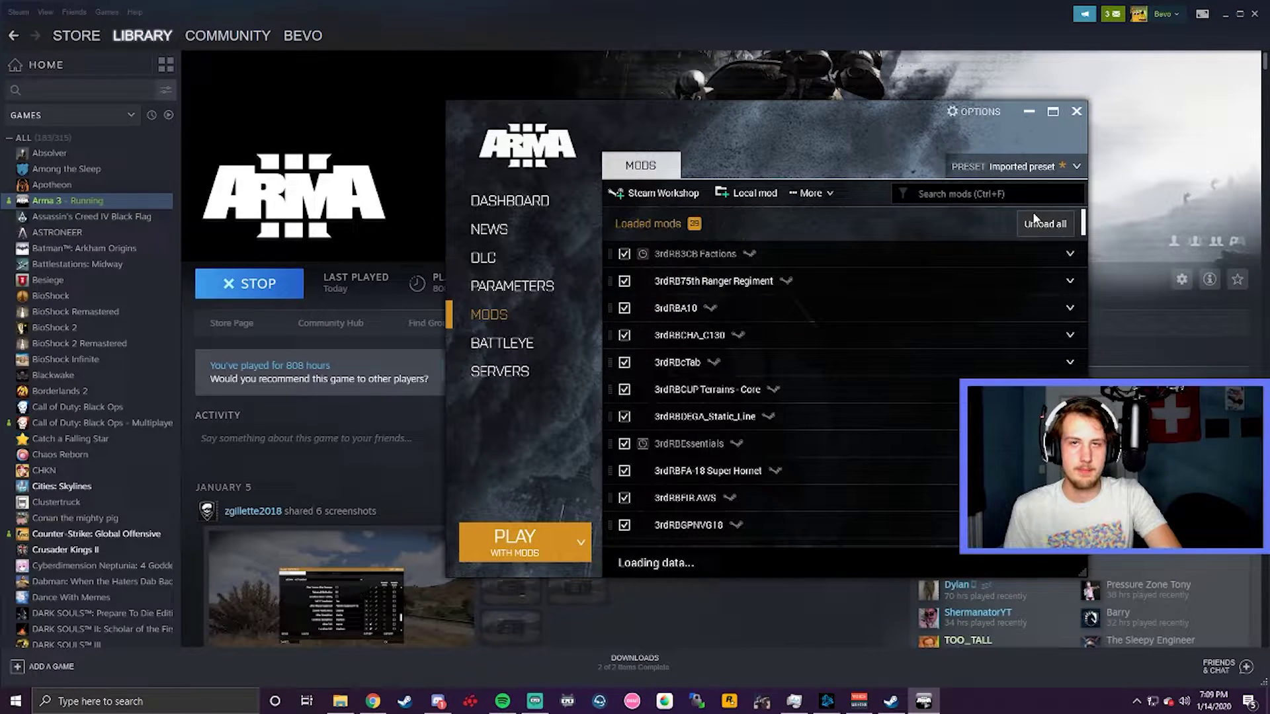
{"action": "scroll", "coordinate": [904, 305], "scroll_direction": "down", "scroll_amount": 2}
{"action": "scroll", "coordinate": [905, 305], "scroll_direction": "down", "scroll_amount": 2}
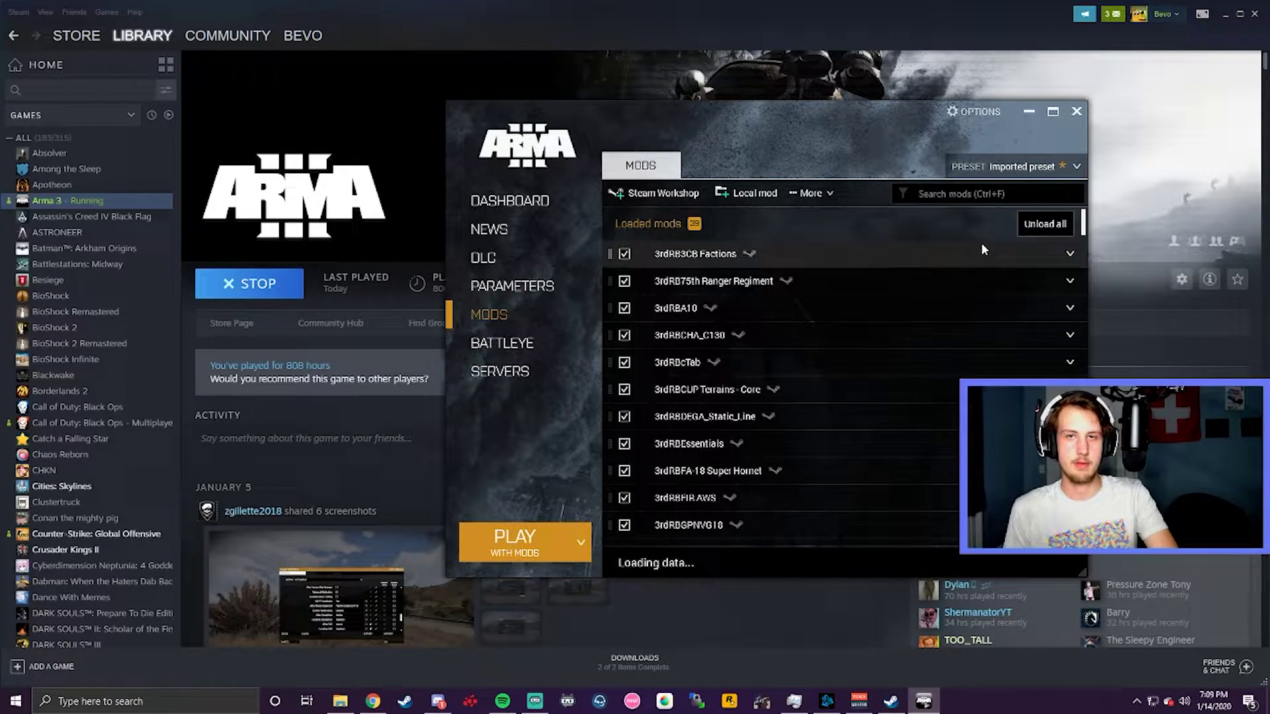
{"action": "left_click", "coordinate": [1045, 223]}
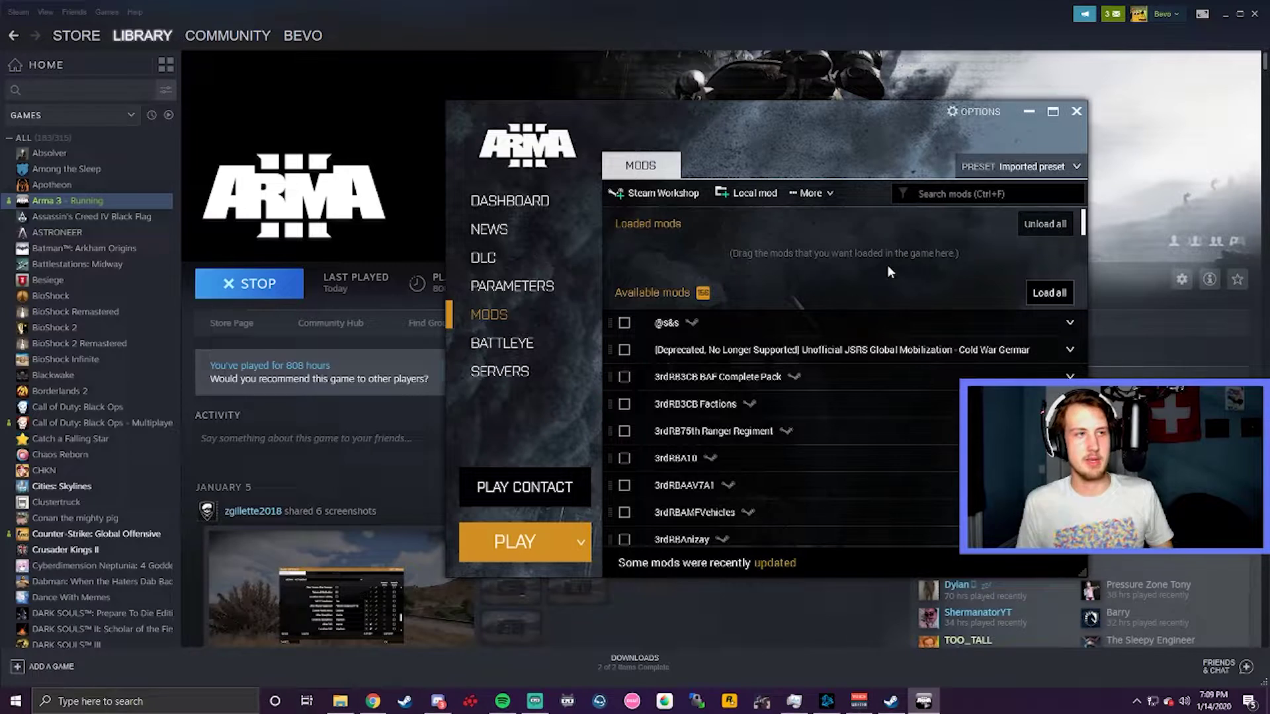
Maximize the Arma 3 Launcher window to fill the screen.
{"action": "double_click", "coordinate": [810, 139]}
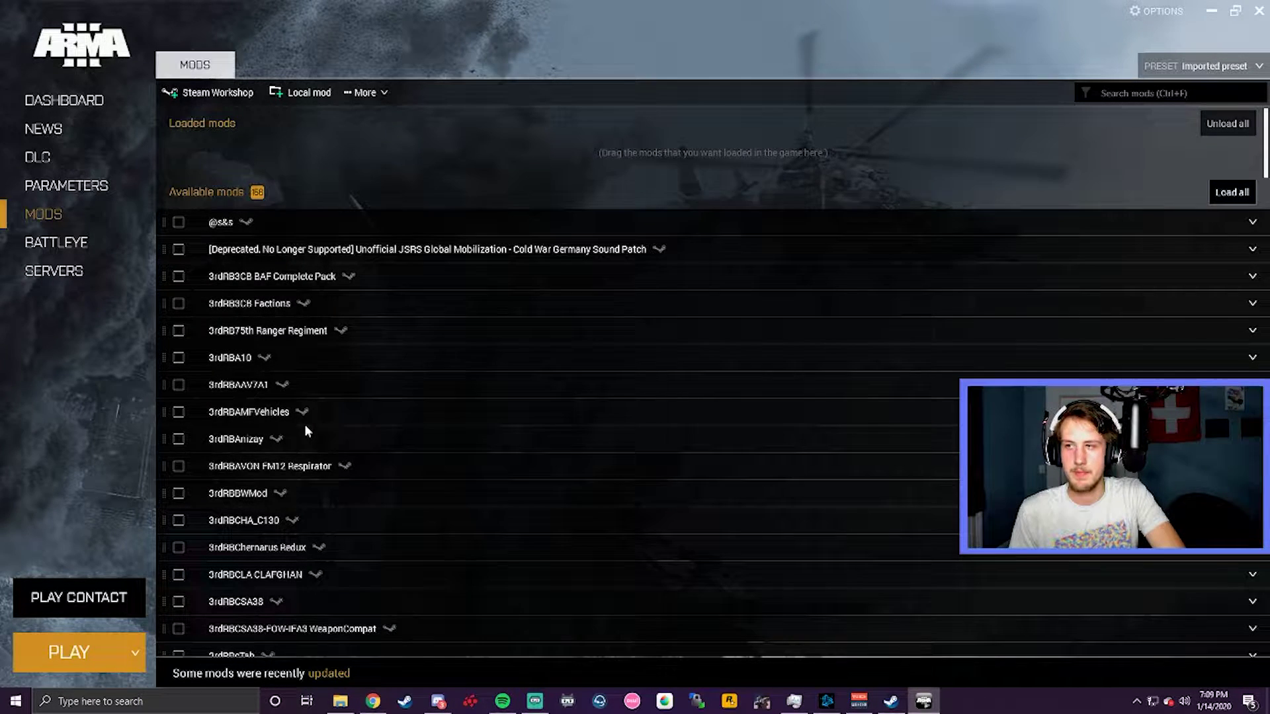
{"action": "scroll", "coordinate": [305, 424], "scroll_direction": "down", "scroll_amount": 1}
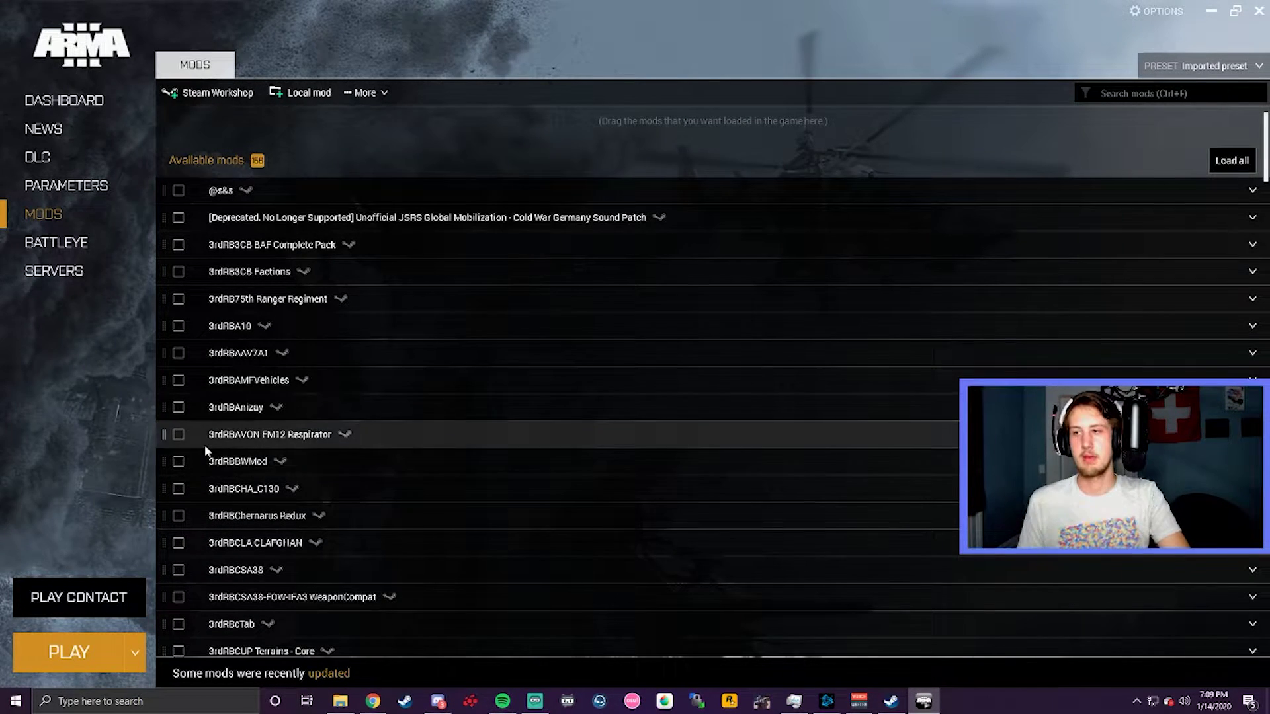
{"action": "scroll", "coordinate": [195, 429], "scroll_direction": "down", "scroll_amount": 2}
{"action": "scroll", "coordinate": [203, 453], "scroll_direction": "down", "scroll_amount": 4}
{"action": "scroll", "coordinate": [189, 446], "scroll_direction": "down", "scroll_amount": 4}
{"action": "scroll", "coordinate": [191, 456], "scroll_direction": "down", "scroll_amount": 3}
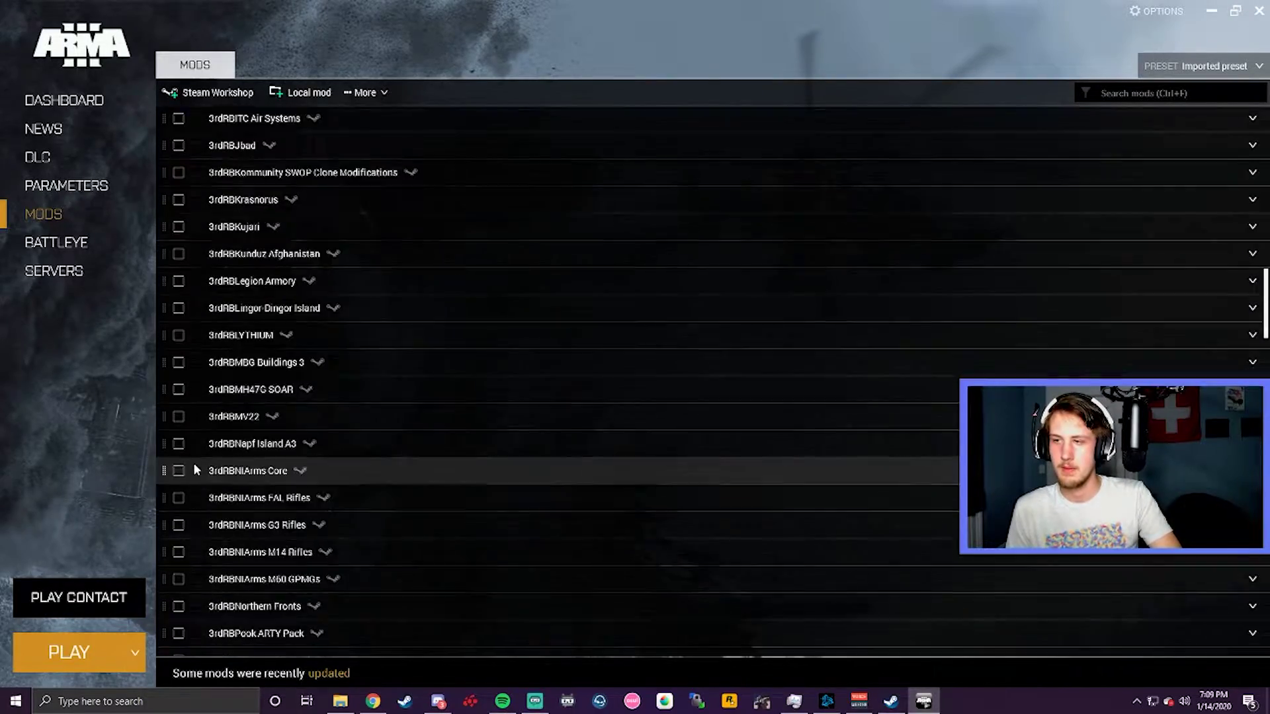
{"action": "scroll", "coordinate": [196, 485], "scroll_direction": "down", "scroll_amount": 3}
{"action": "scroll", "coordinate": [188, 397], "scroll_direction": "down", "scroll_amount": 5}
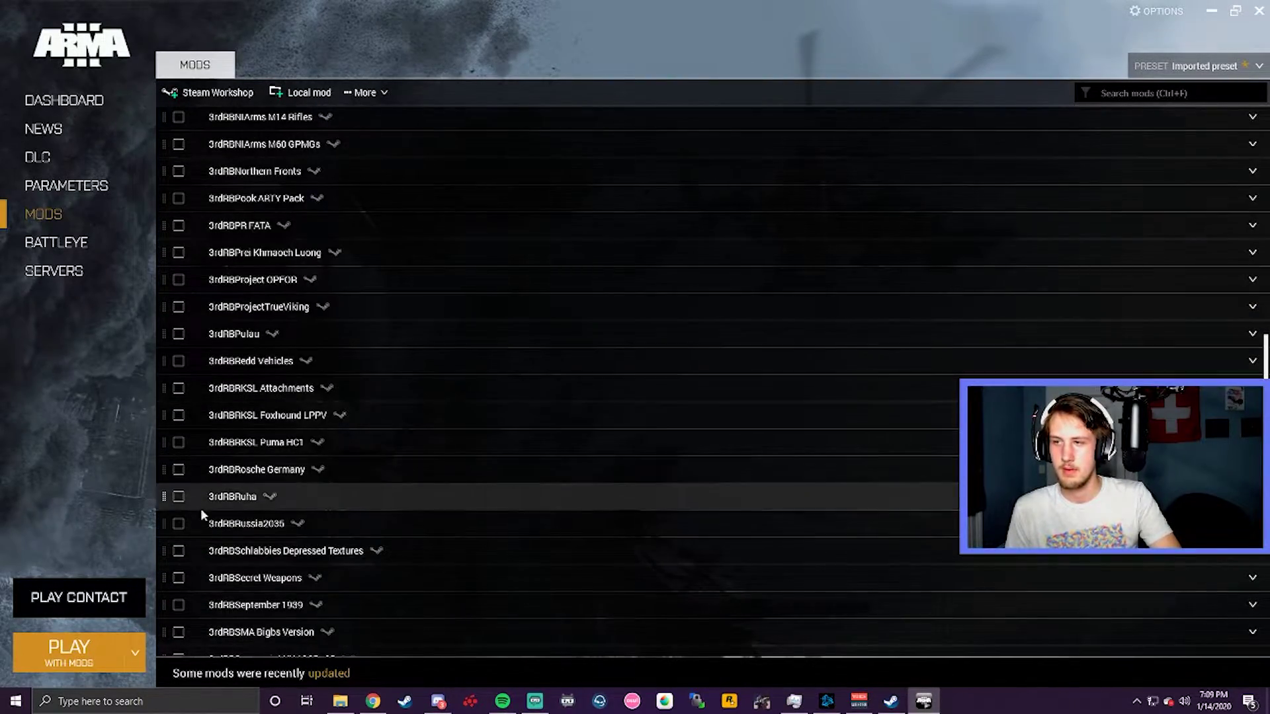
{"action": "scroll", "coordinate": [198, 482], "scroll_direction": "up", "scroll_amount": 4}
{"action": "scroll", "coordinate": [185, 513], "scroll_direction": "up", "scroll_amount": 5}
{"action": "scroll", "coordinate": [181, 349], "scroll_direction": "up", "scroll_amount": 4}
{"action": "scroll", "coordinate": [201, 524], "scroll_direction": "down", "scroll_amount": 2}
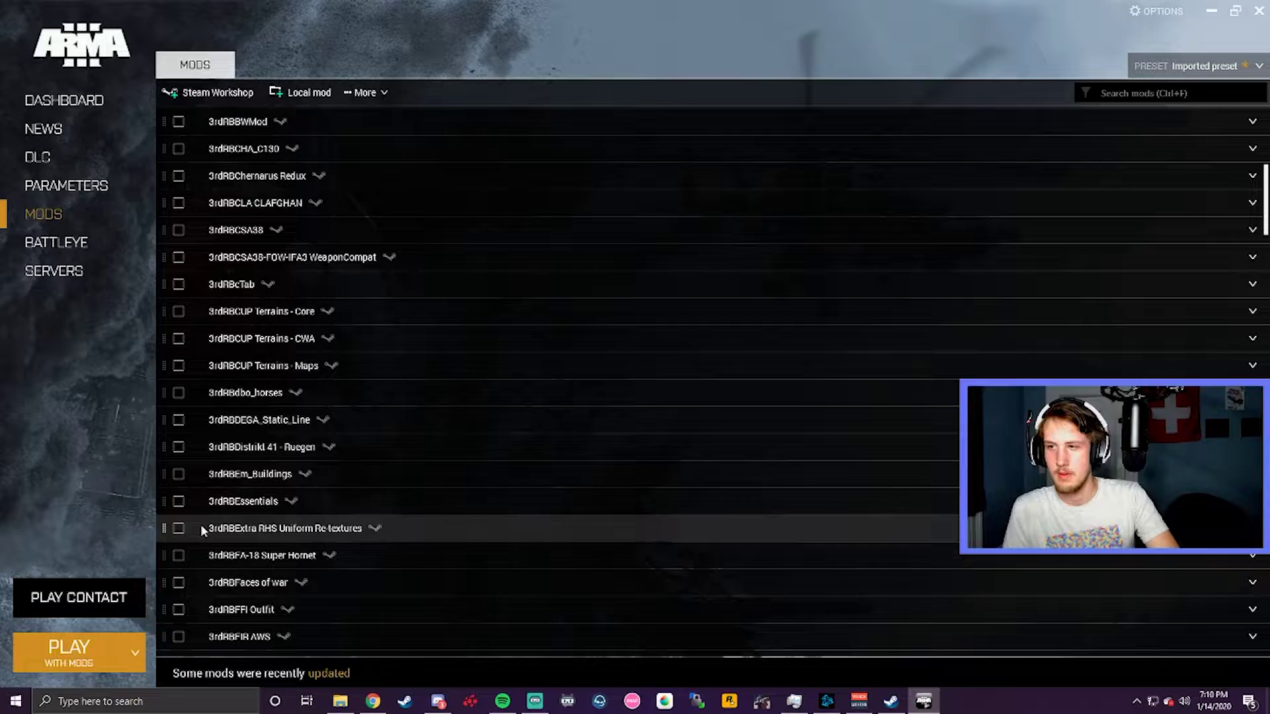
{"action": "scroll", "coordinate": [177, 528], "scroll_direction": "down", "scroll_amount": 1}
{"action": "scroll", "coordinate": [189, 470], "scroll_direction": "down", "scroll_amount": 5}
{"action": "scroll", "coordinate": [170, 494], "scroll_direction": "down", "scroll_amount": 2}
{"action": "scroll", "coordinate": [189, 476], "scroll_direction": "up", "scroll_amount": 2}
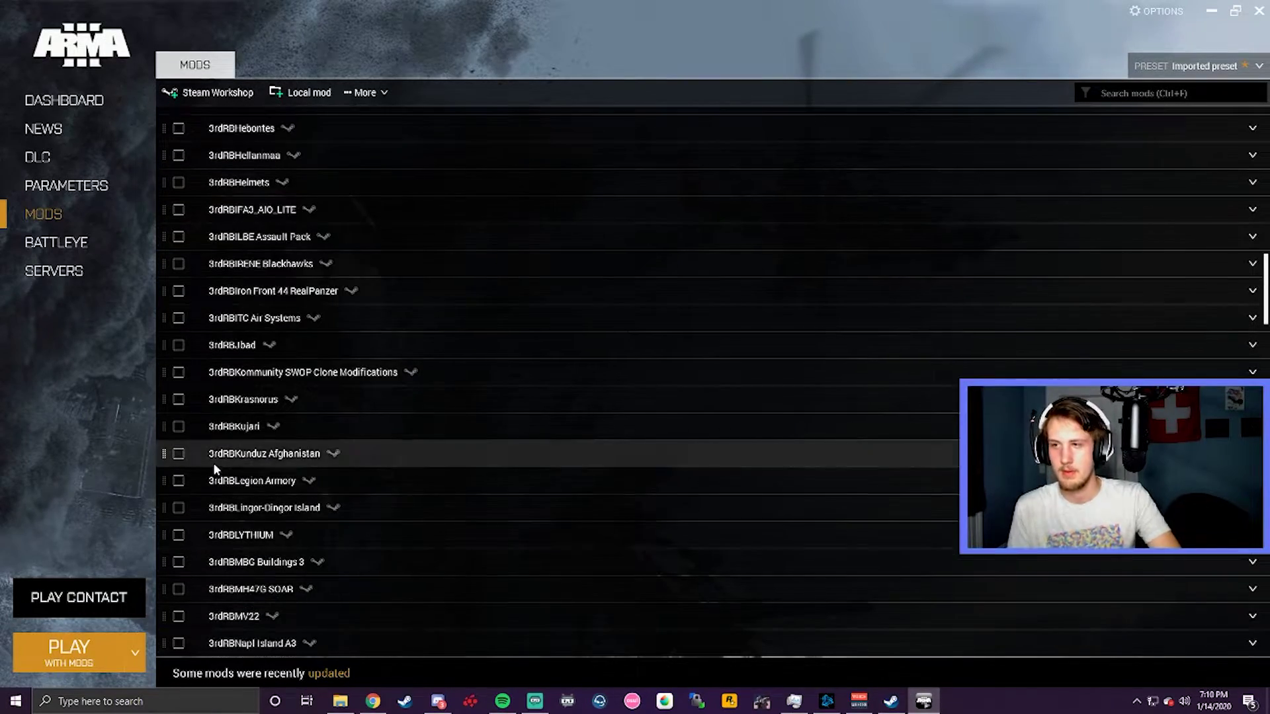
{"action": "scroll", "coordinate": [214, 462], "scroll_direction": "down", "scroll_amount": 4}
{"action": "scroll", "coordinate": [190, 437], "scroll_direction": "down", "scroll_amount": 2}
{"action": "scroll", "coordinate": [176, 408], "scroll_direction": "down", "scroll_amount": 4}
{"action": "scroll", "coordinate": [195, 472], "scroll_direction": "up", "scroll_amount": 4}
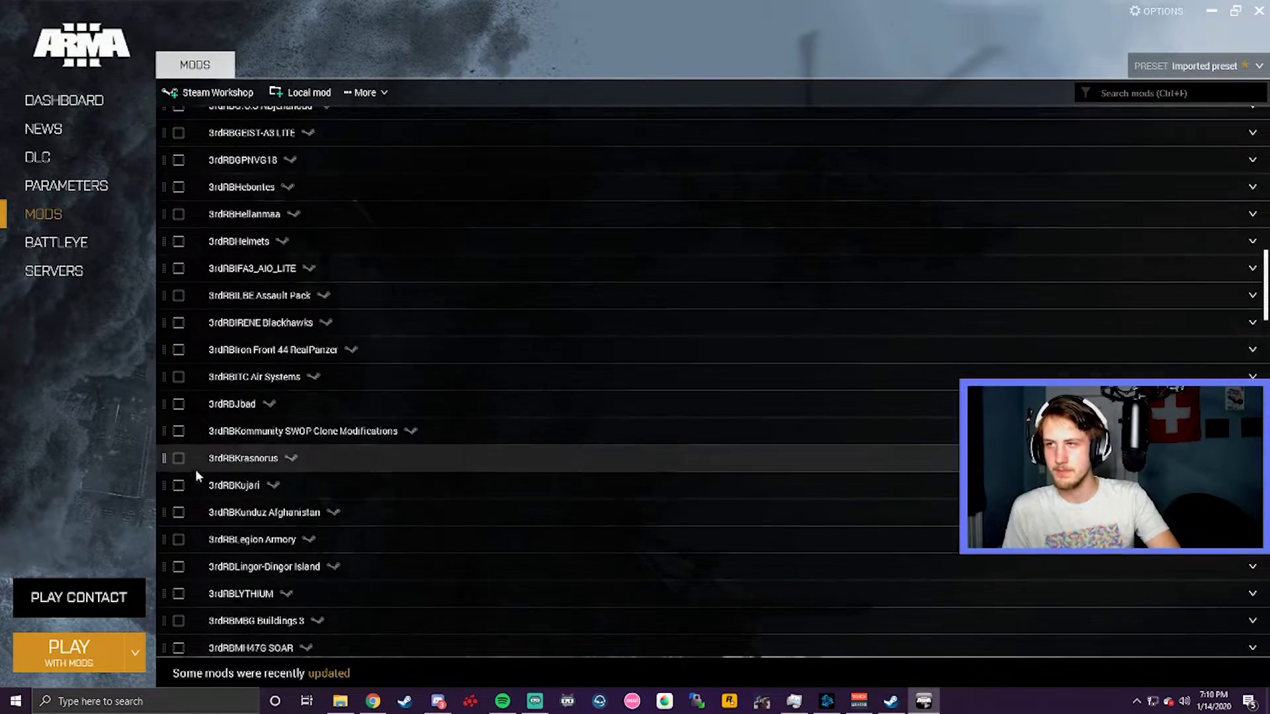
{"action": "scroll", "coordinate": [184, 416], "scroll_direction": "up", "scroll_amount": 5}
{"action": "scroll", "coordinate": [194, 317], "scroll_direction": "up", "scroll_amount": 5}
{"action": "scroll", "coordinate": [228, 307], "scroll_direction": "up", "scroll_amount": 5}
{"action": "scroll", "coordinate": [297, 347], "scroll_direction": "up", "scroll_amount": 3}
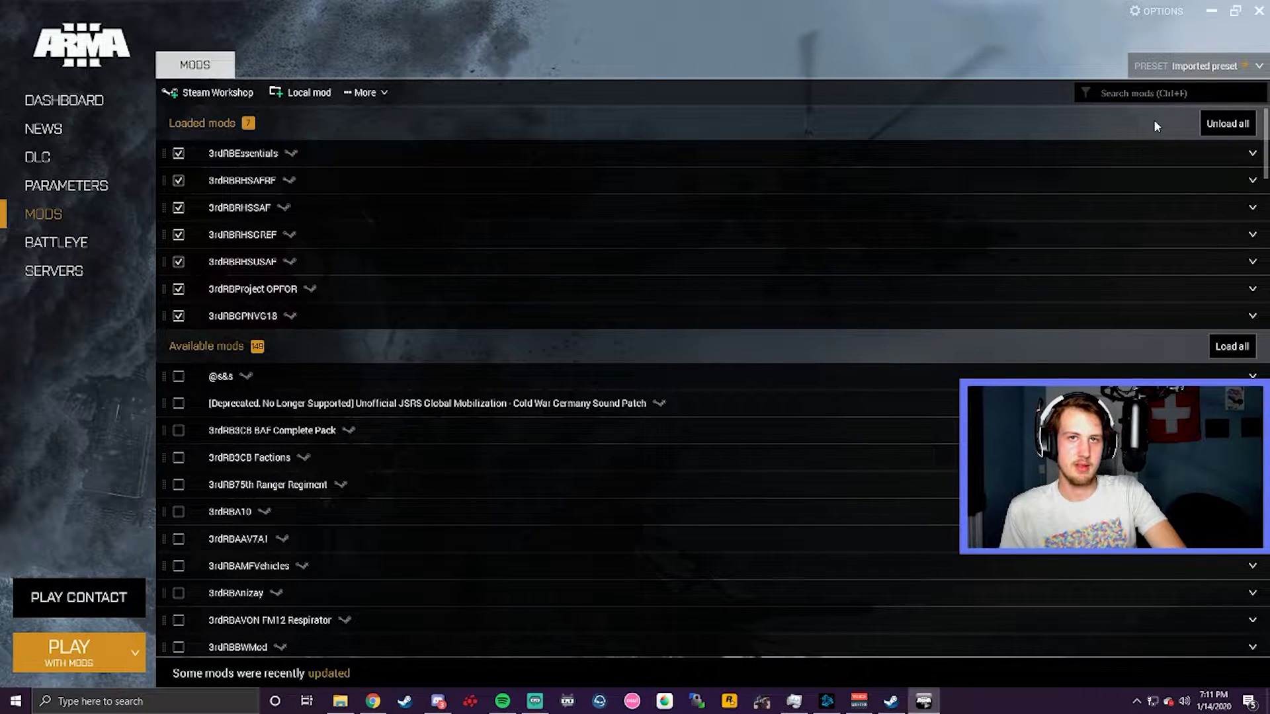
Save the current seven-mod selection as a new preset named 'demo bs'.
{"action": "left_click", "coordinate": [1187, 70]}
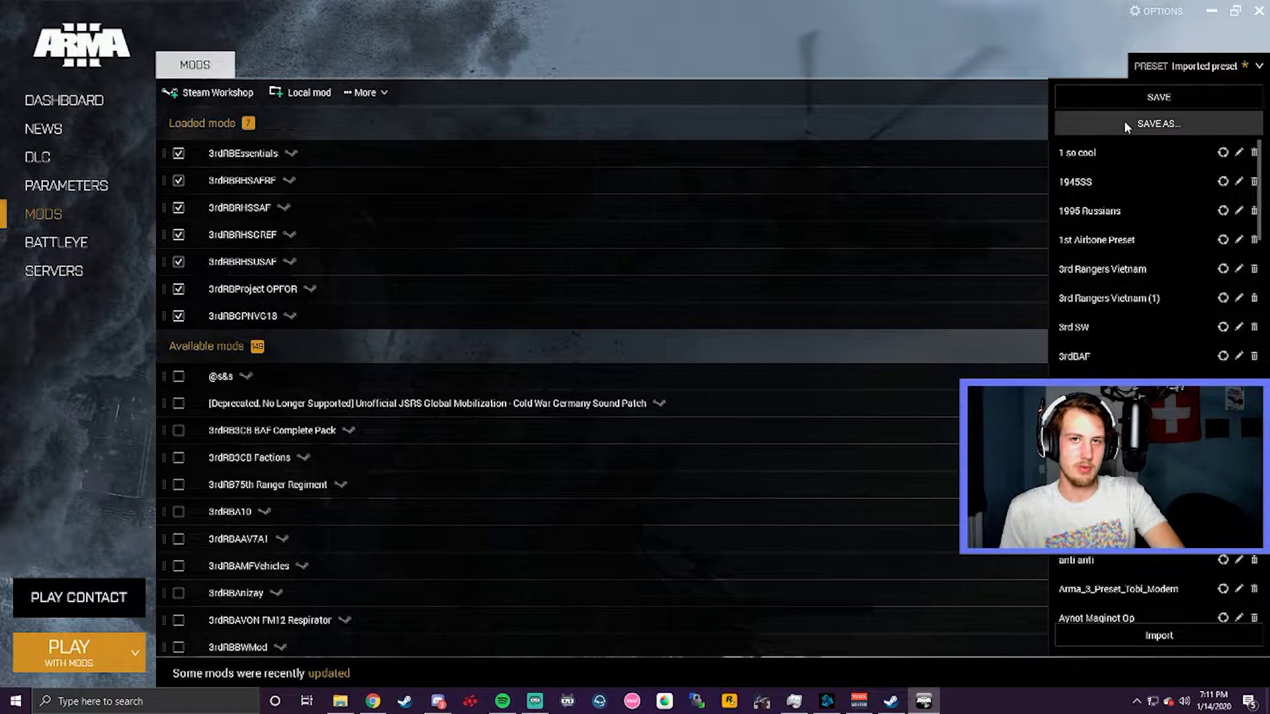
{"action": "left_click", "coordinate": [1137, 105]}
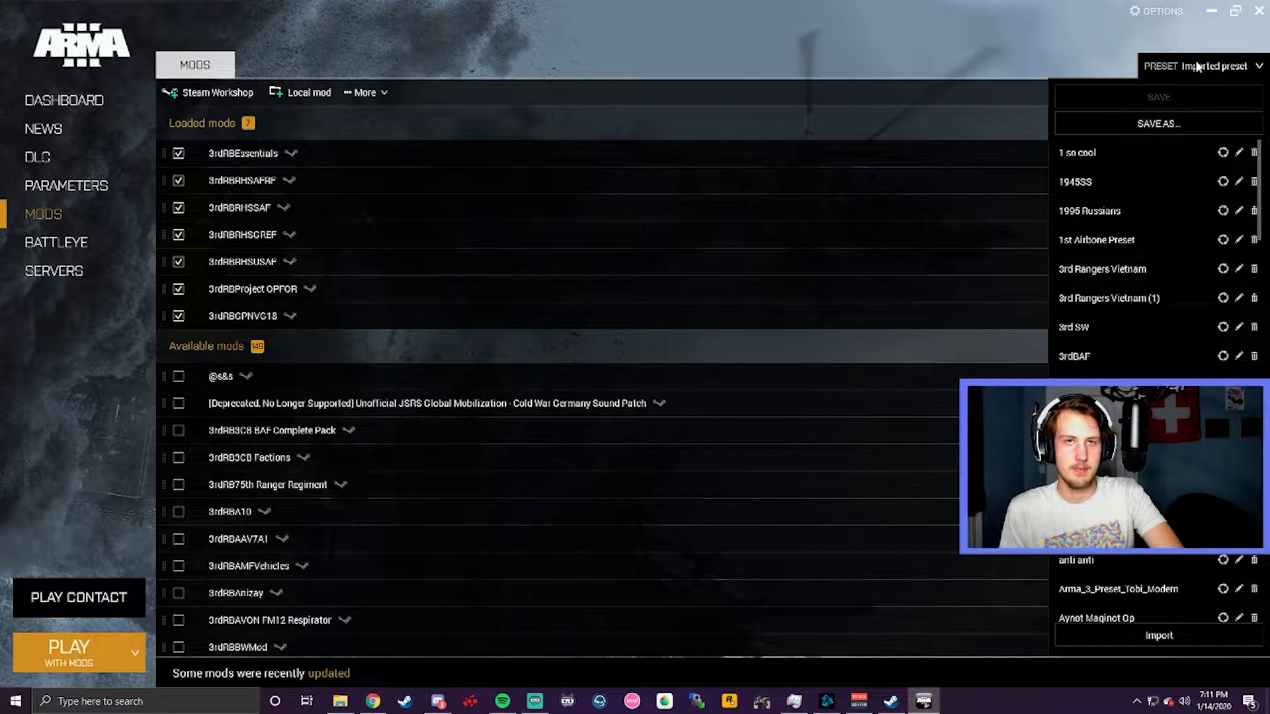
{"action": "left_click", "coordinate": [1198, 66]}
{"action": "left_click", "coordinate": [1186, 75]}
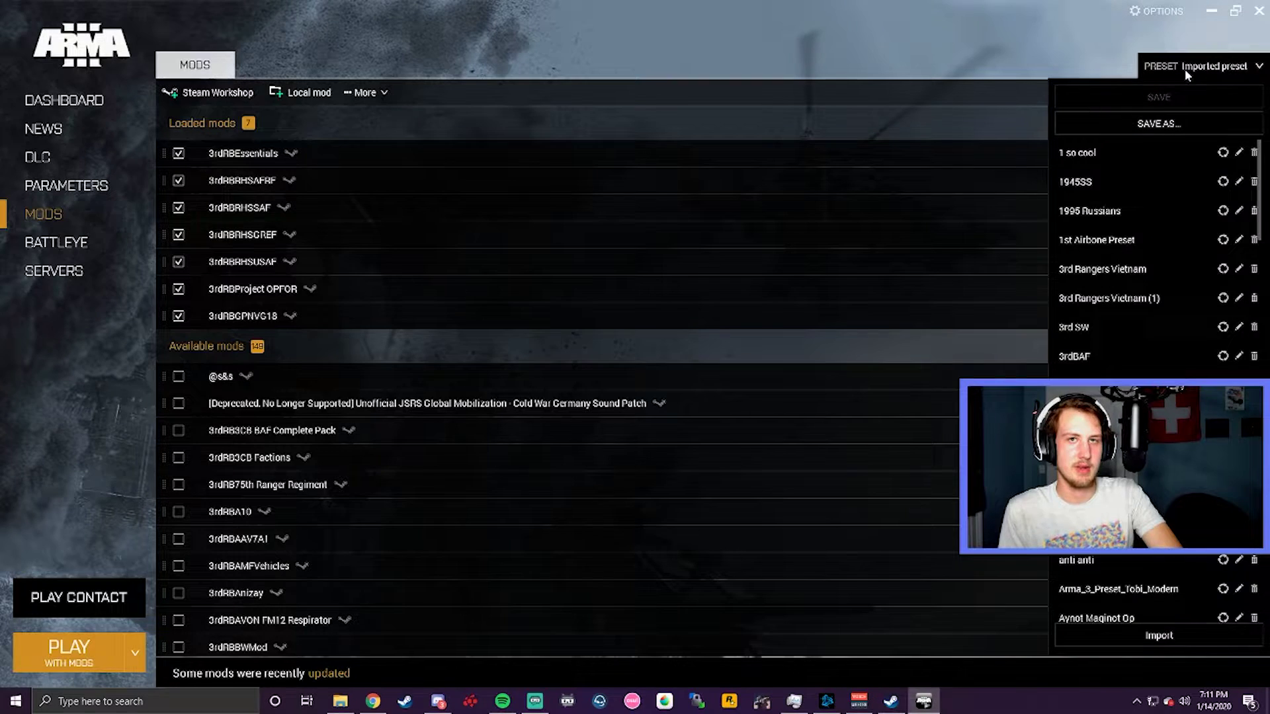
{"action": "left_click", "coordinate": [1159, 123]}
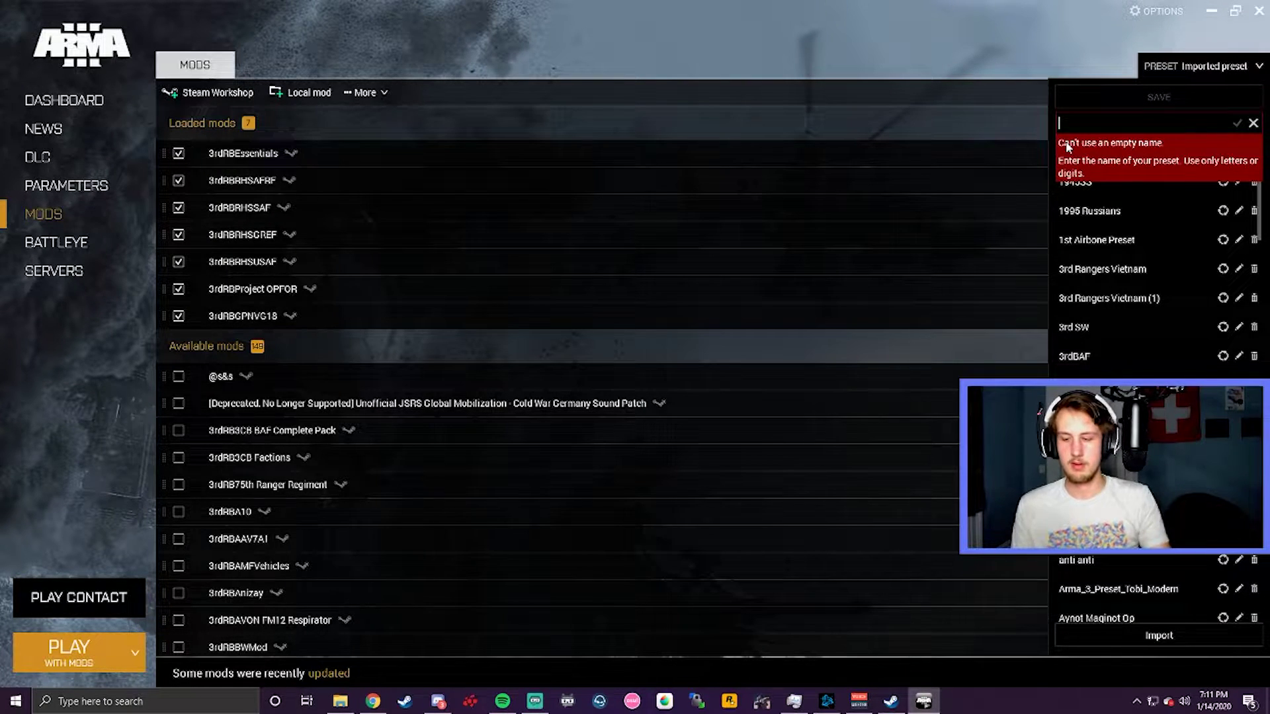
{"action": "type", "text": "dc"}
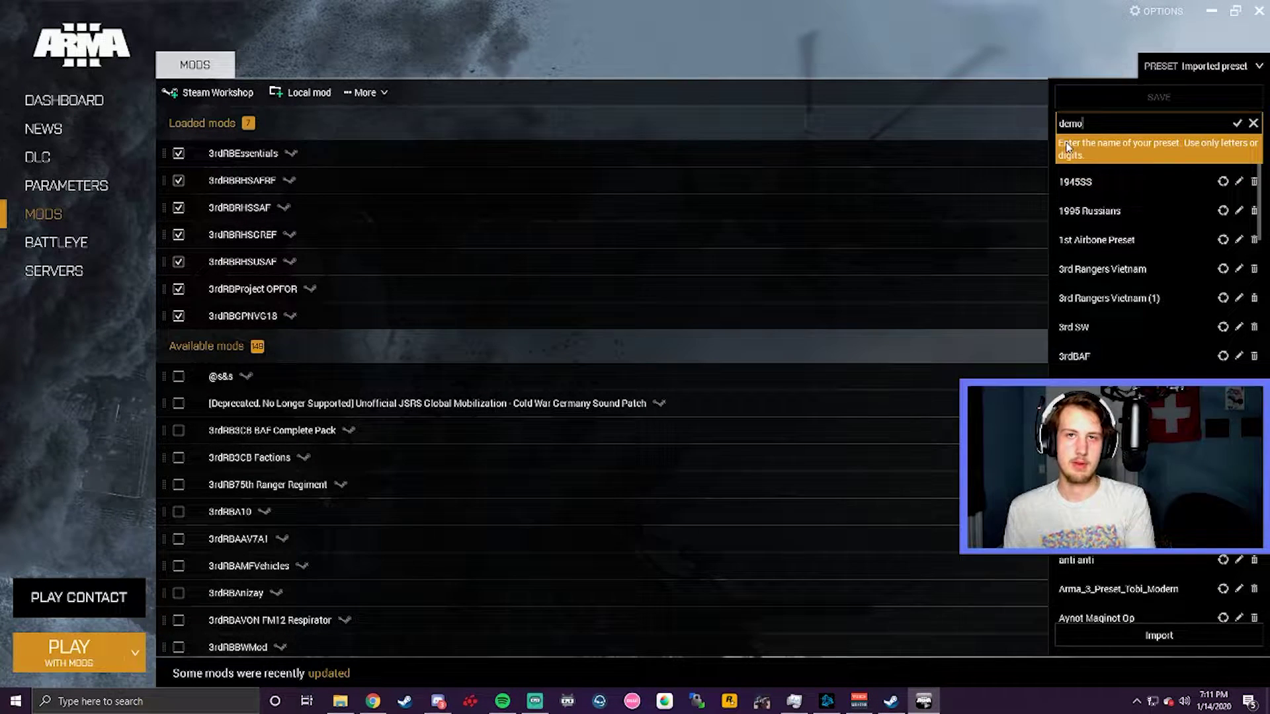
{"action": "type", "text": " bs"}
{"action": "left_click", "coordinate": [1237, 123]}
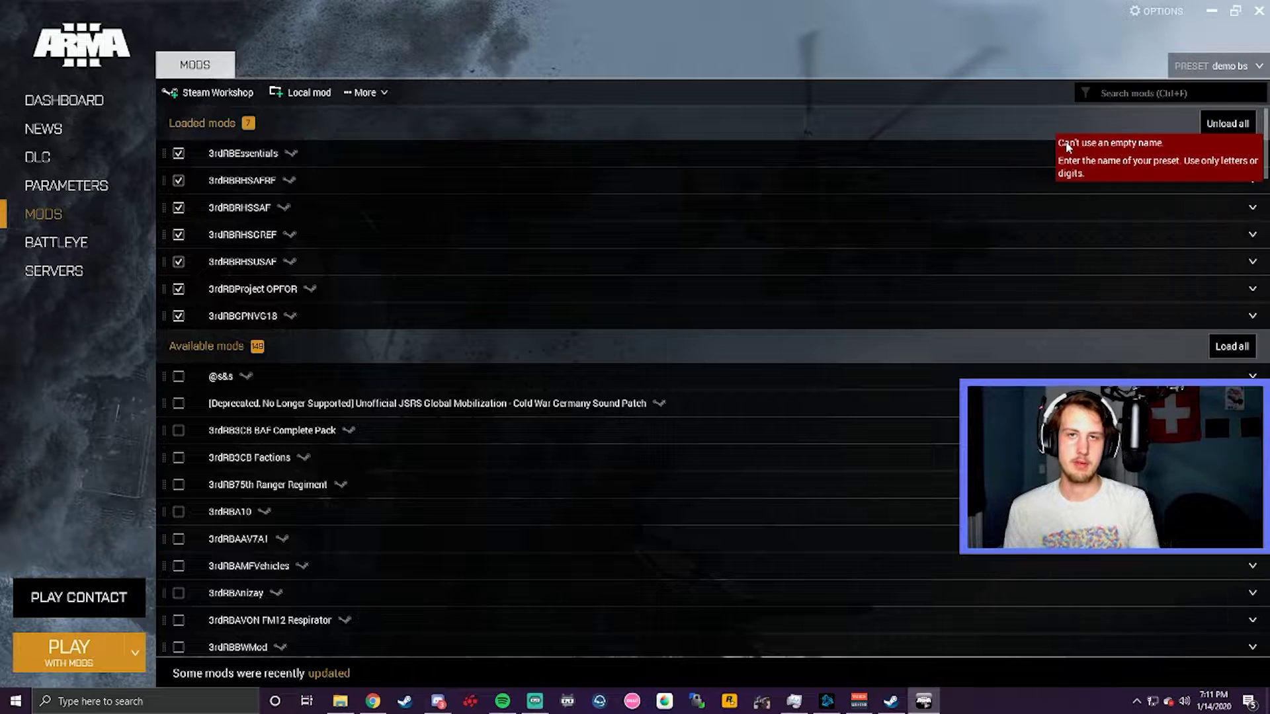
Load the CoolPreset69 preset, then load the 'demo bs' preset.
{"action": "left_click", "coordinate": [1236, 74]}
{"action": "scroll", "coordinate": [1140, 248], "scroll_direction": "down", "scroll_amount": 5}
{"action": "scroll", "coordinate": [1104, 269], "scroll_direction": "down", "scroll_amount": 3}
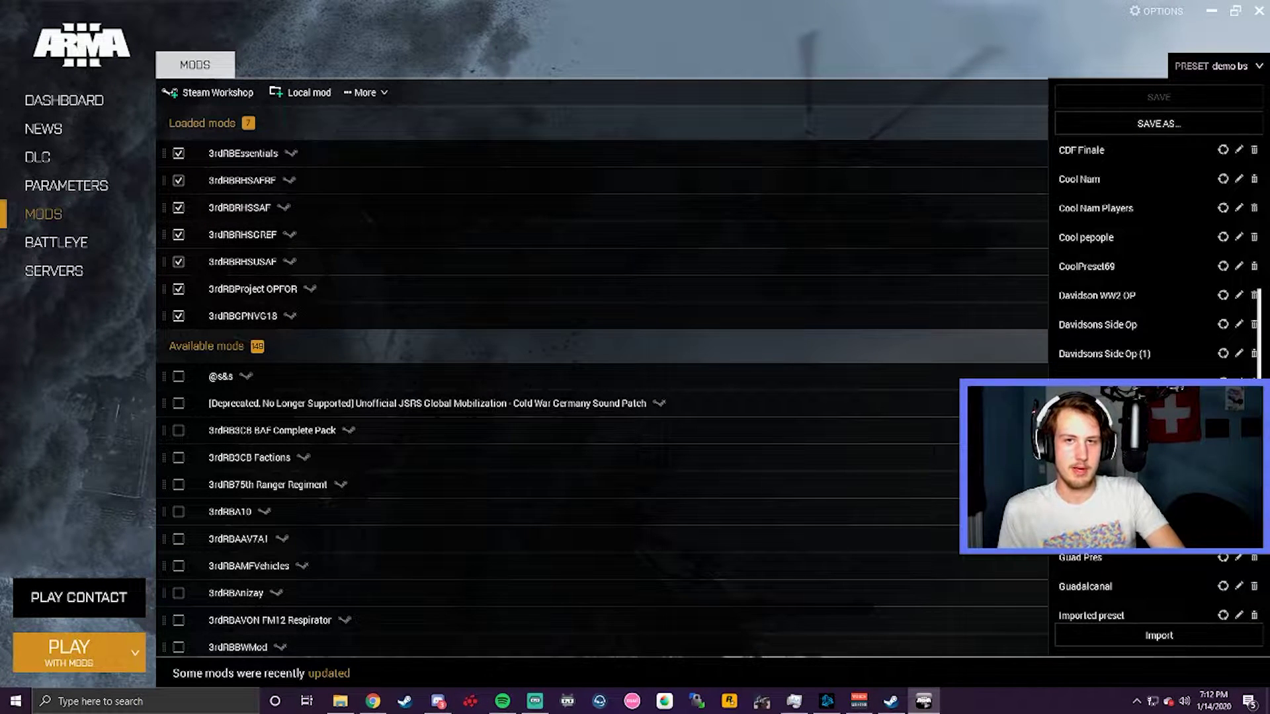
{"action": "left_click", "coordinate": [1104, 266]}
{"action": "left_click", "coordinate": [1205, 71]}
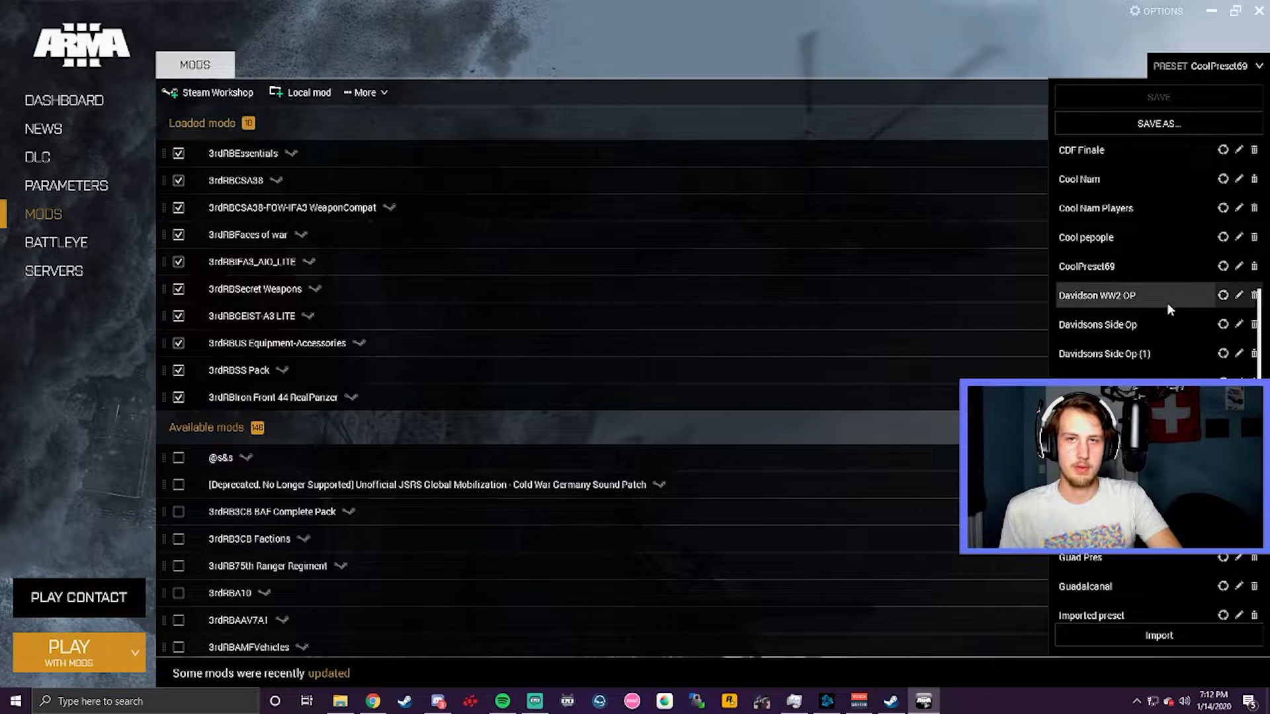
{"action": "scroll", "coordinate": [1166, 303], "scroll_direction": "down", "scroll_amount": 2}
{"action": "left_click", "coordinate": [1128, 244]}
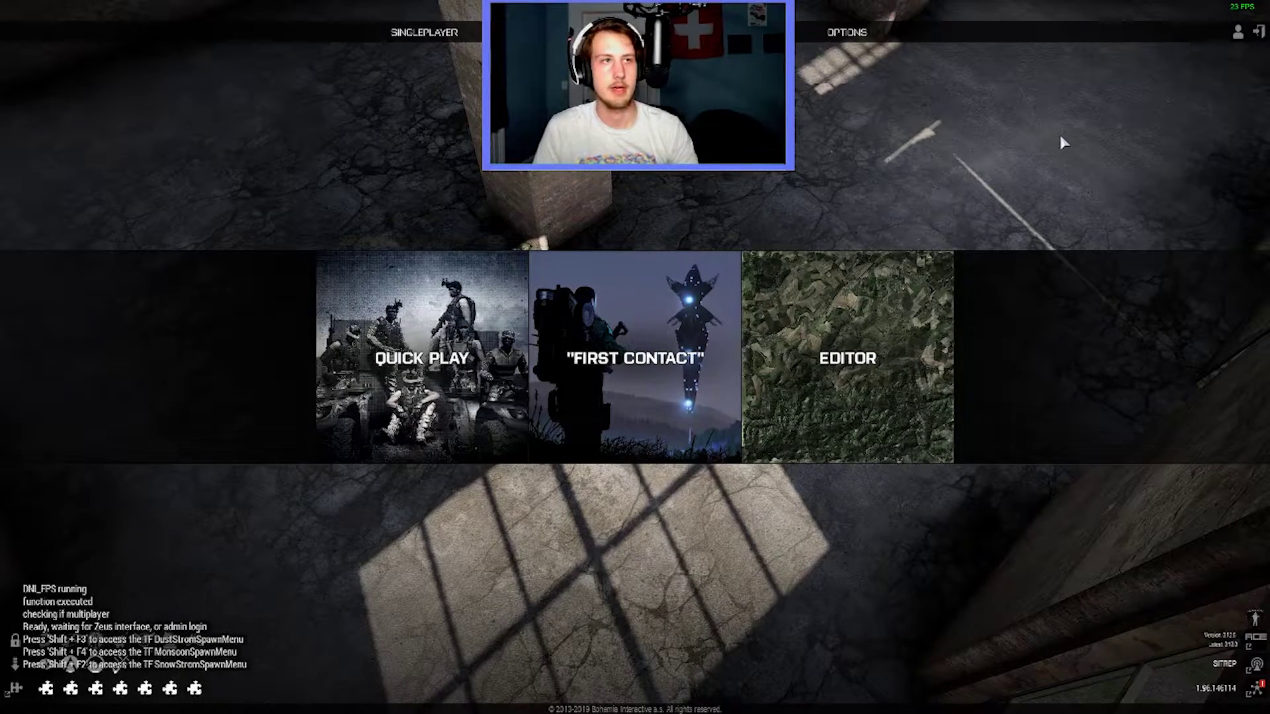
{"action": "mouse_move", "coordinate": [423, 32]}
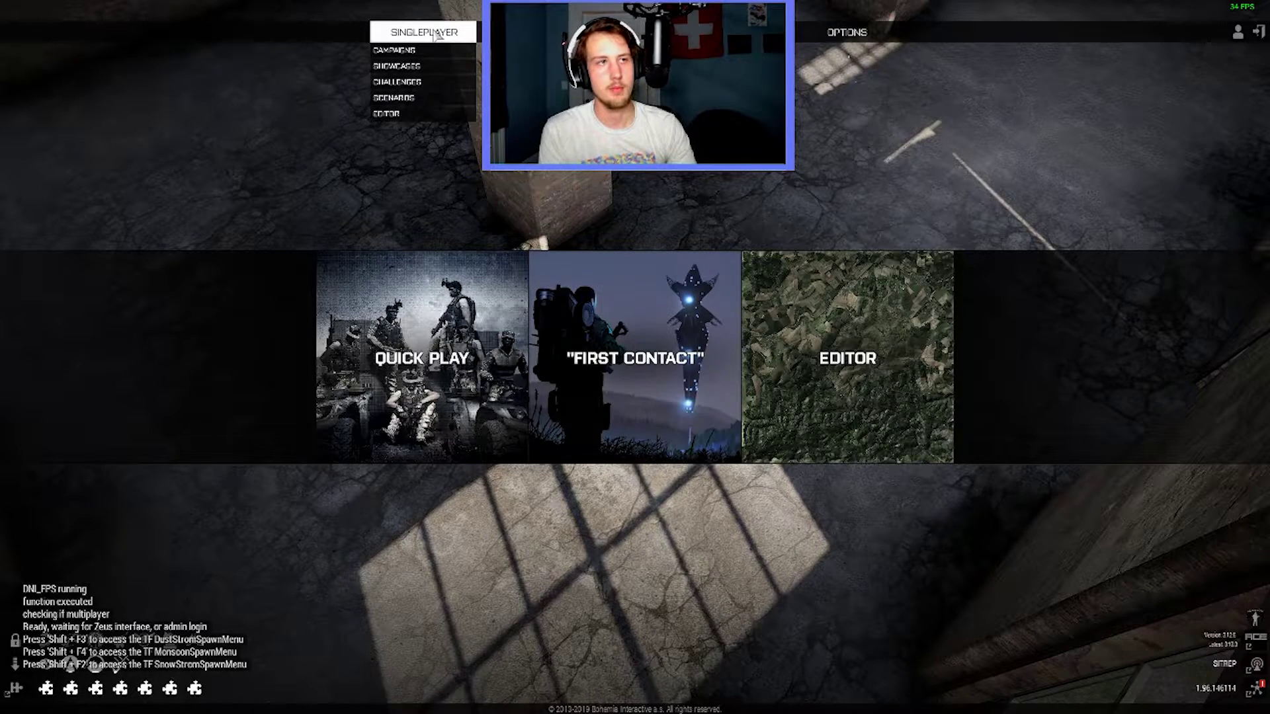
Start a new Eden scenario on Altis and fly over the Topolia valley.
{"action": "left_click", "coordinate": [413, 112]}
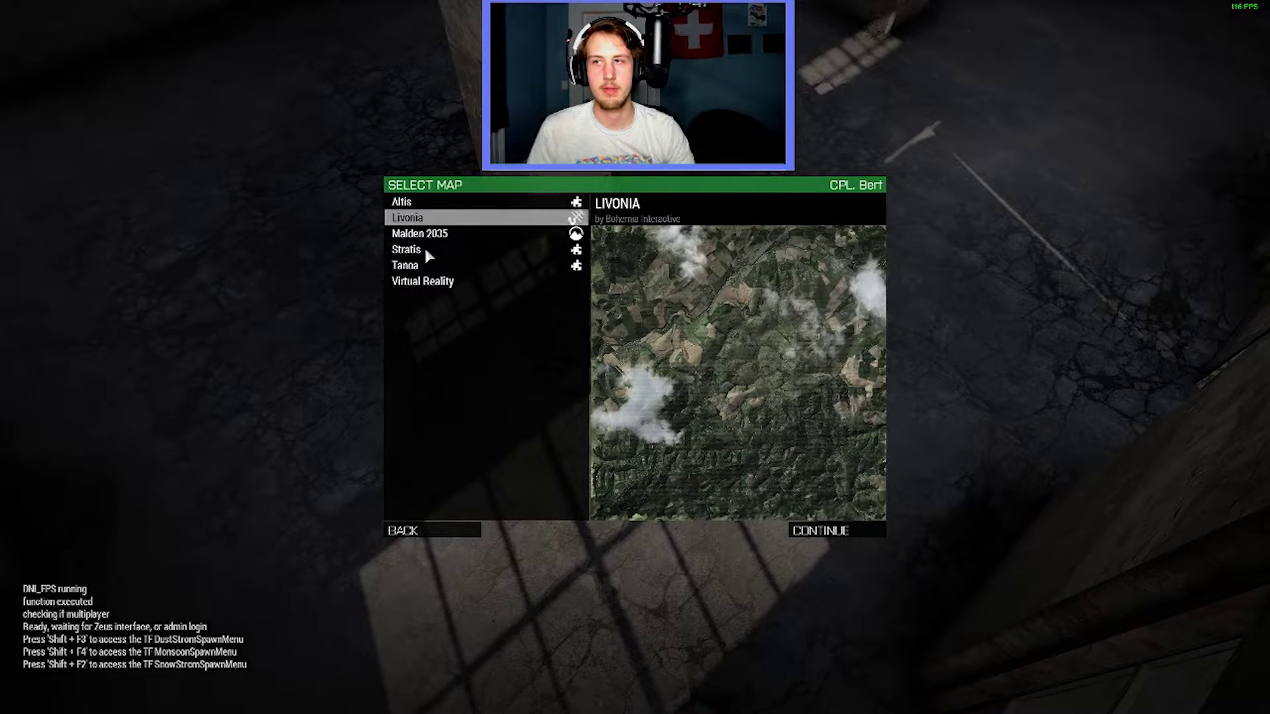
{"action": "left_click", "coordinate": [465, 203]}
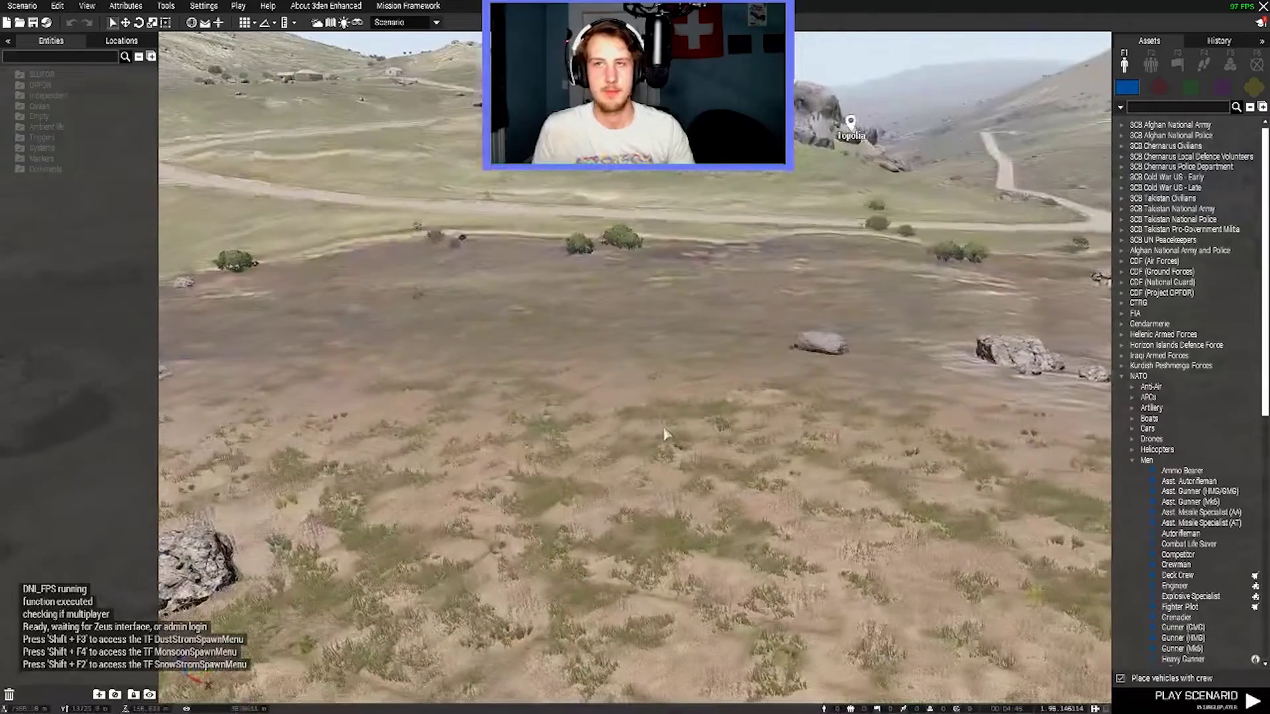
{"action": "key", "text": "w"}
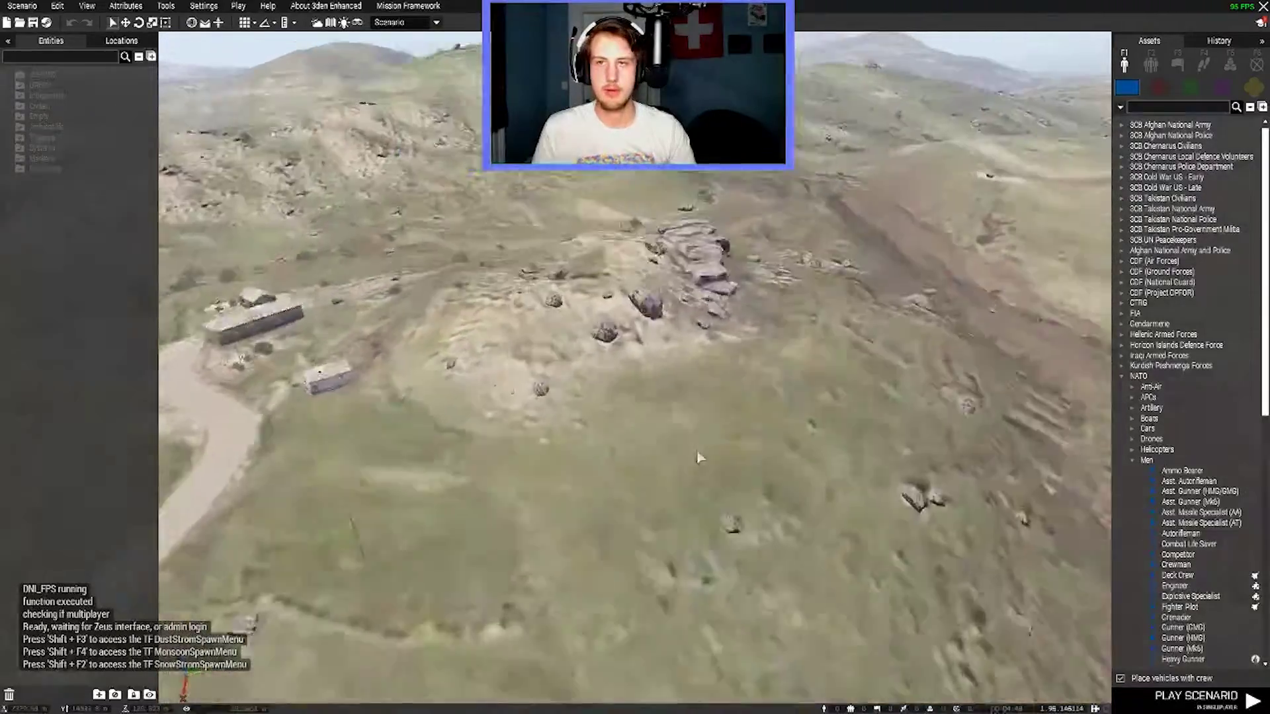
{"action": "mouse_move", "coordinate": [697, 457]}
{"action": "right_mouse_down"}
{"action": "mouse_move", "coordinate": [848, 414]}
{"action": "mouse_move", "coordinate": [746, 413]}
{"action": "right_mouse_up"}
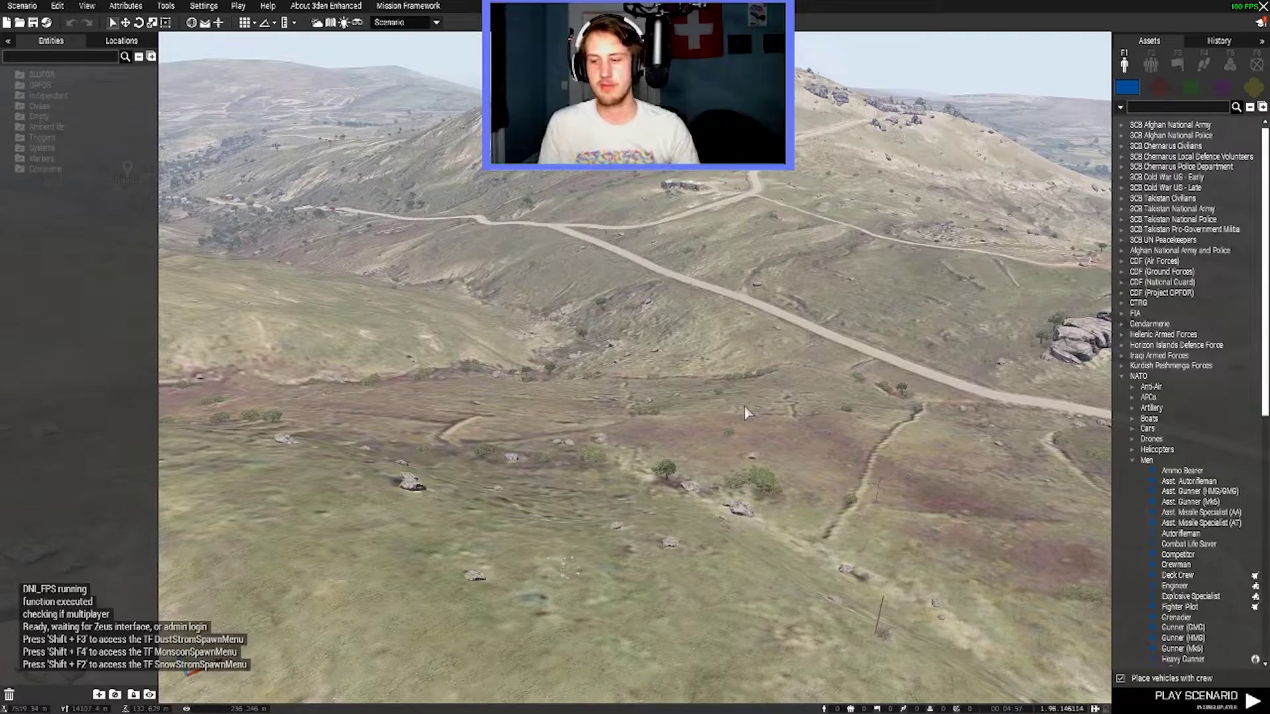
{"action": "right_click_drag", "start_coordinate": [746, 413], "coordinate": [620, 388]}
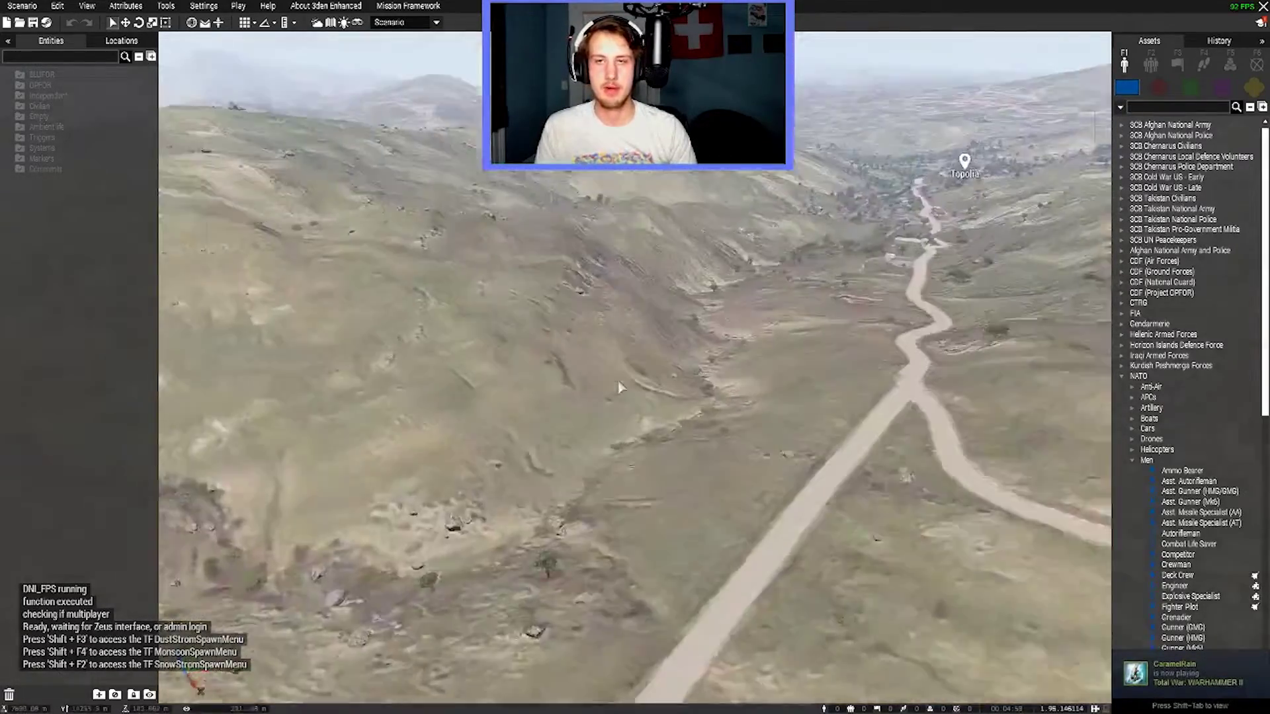
{"action": "key", "text": "w"}
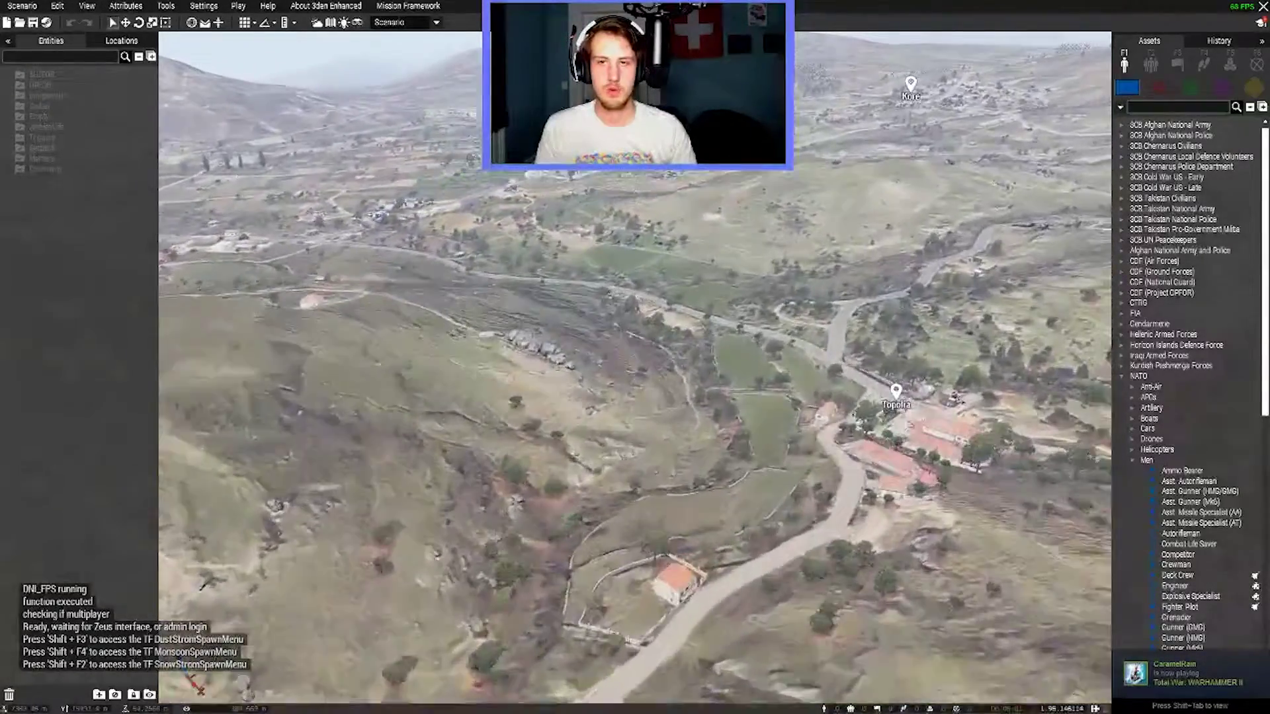
{"action": "right_click_drag", "start_coordinate": [693, 384], "coordinate": [667, 400]}
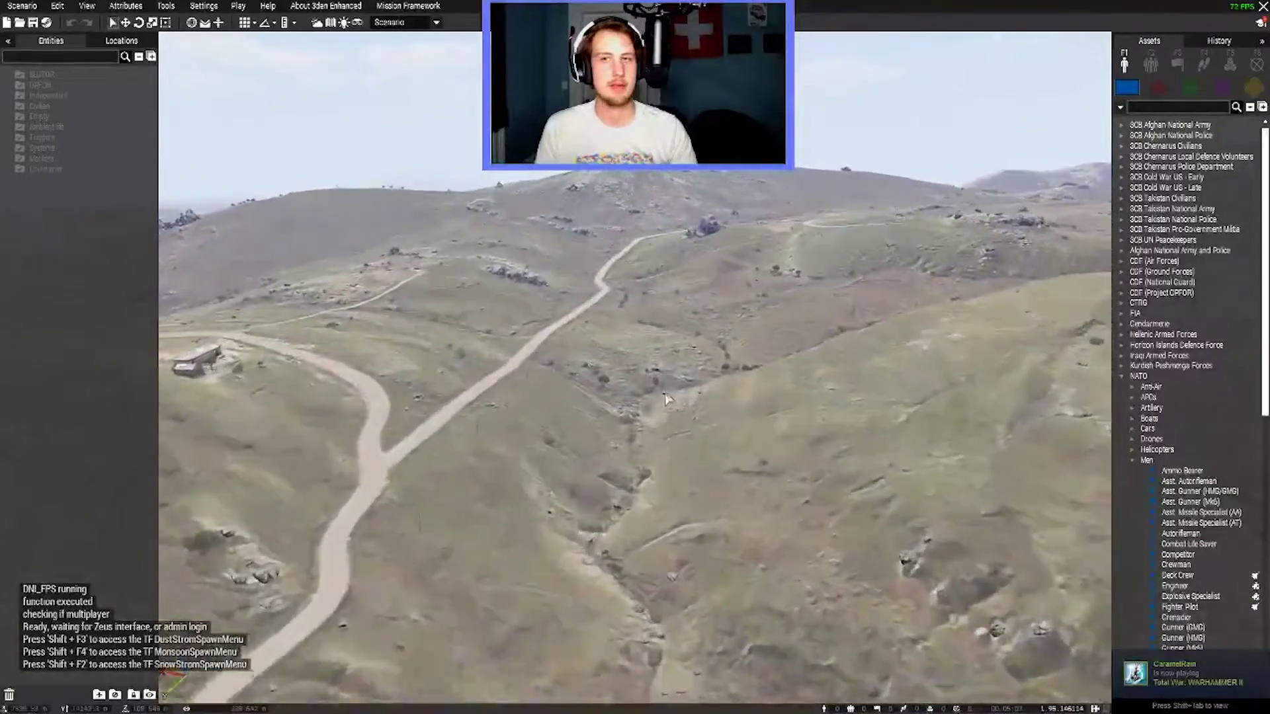
{"action": "mouse_move", "coordinate": [666, 399]}
{"action": "right_mouse_down"}
{"action": "mouse_move", "coordinate": [756, 351]}
{"action": "mouse_move", "coordinate": [836, 390]}
{"action": "mouse_move", "coordinate": [639, 379]}
{"action": "mouse_move", "coordinate": [665, 340]}
{"action": "right_mouse_up"}
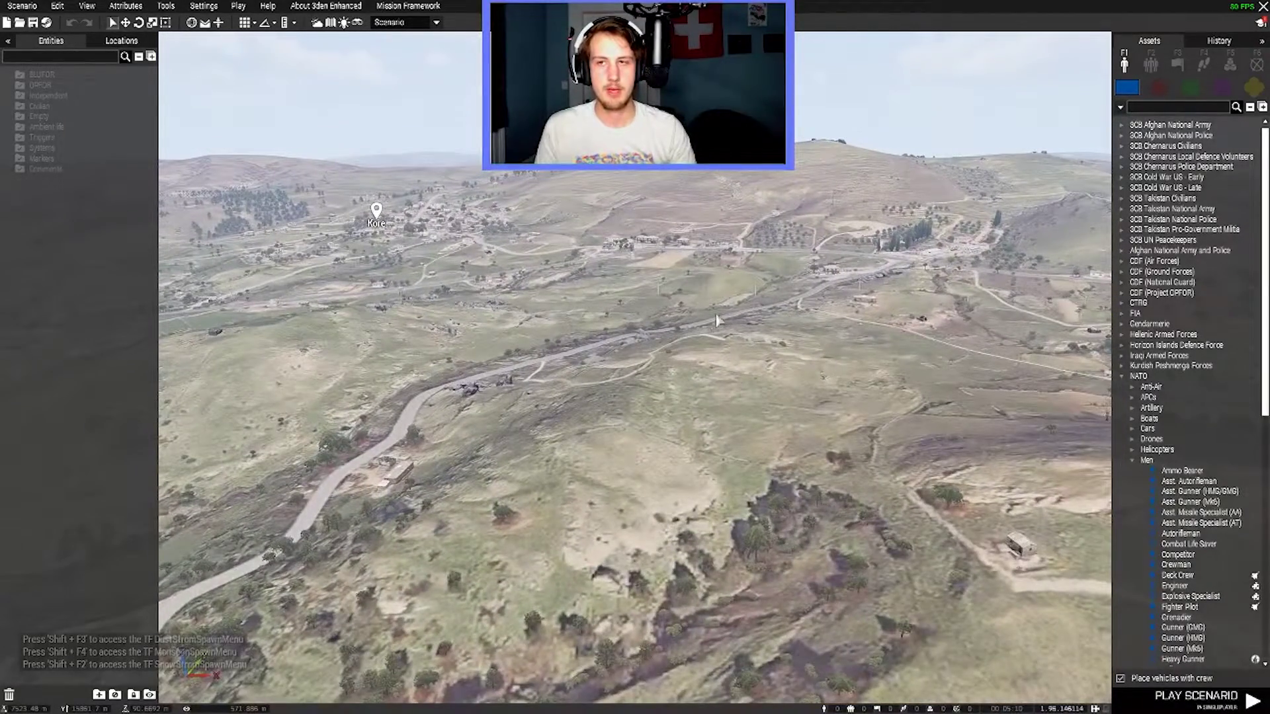
Check the 2D map, then fly the camera over the valley road and buildings.
{"action": "key", "text": "m"}
{"action": "scroll", "coordinate": [774, 302], "scroll_direction": "down", "scroll_amount": 5}
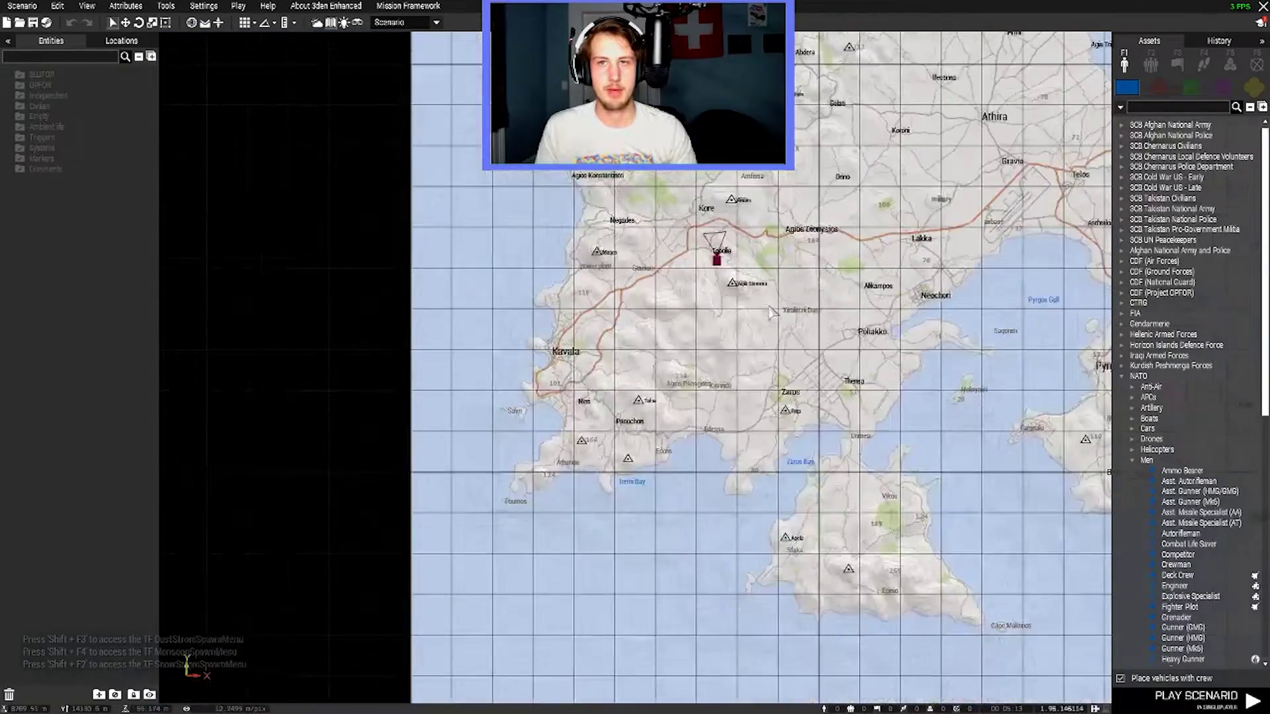
{"action": "key", "text": "m"}
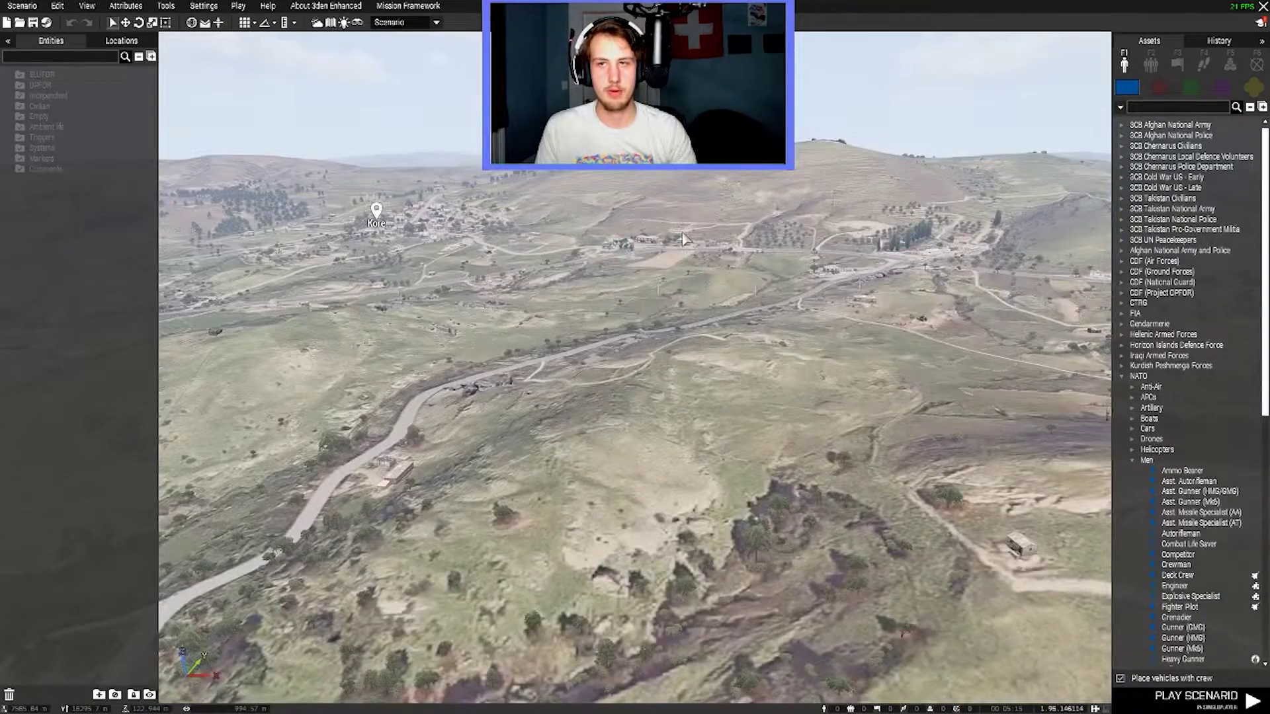
{"action": "right_click_drag", "start_coordinate": [937, 425], "coordinate": [487, 397]}
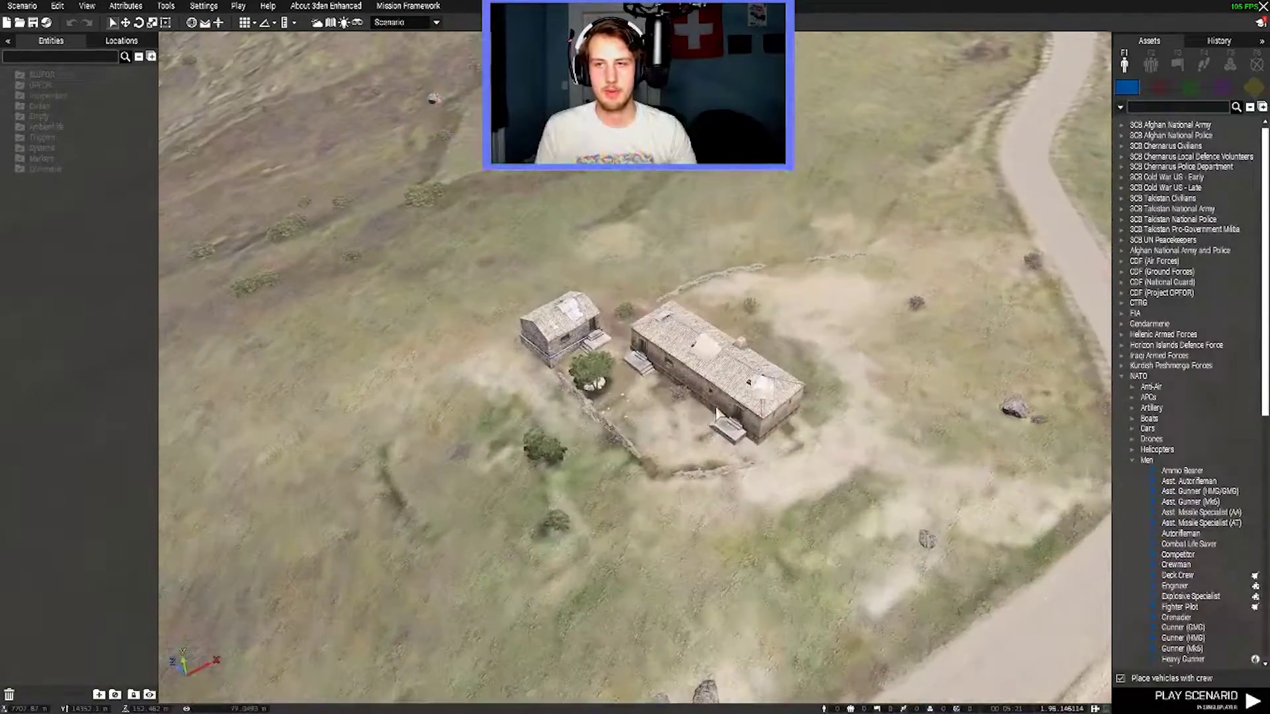
{"action": "right_click_drag", "start_coordinate": [656, 331], "coordinate": [861, 394]}
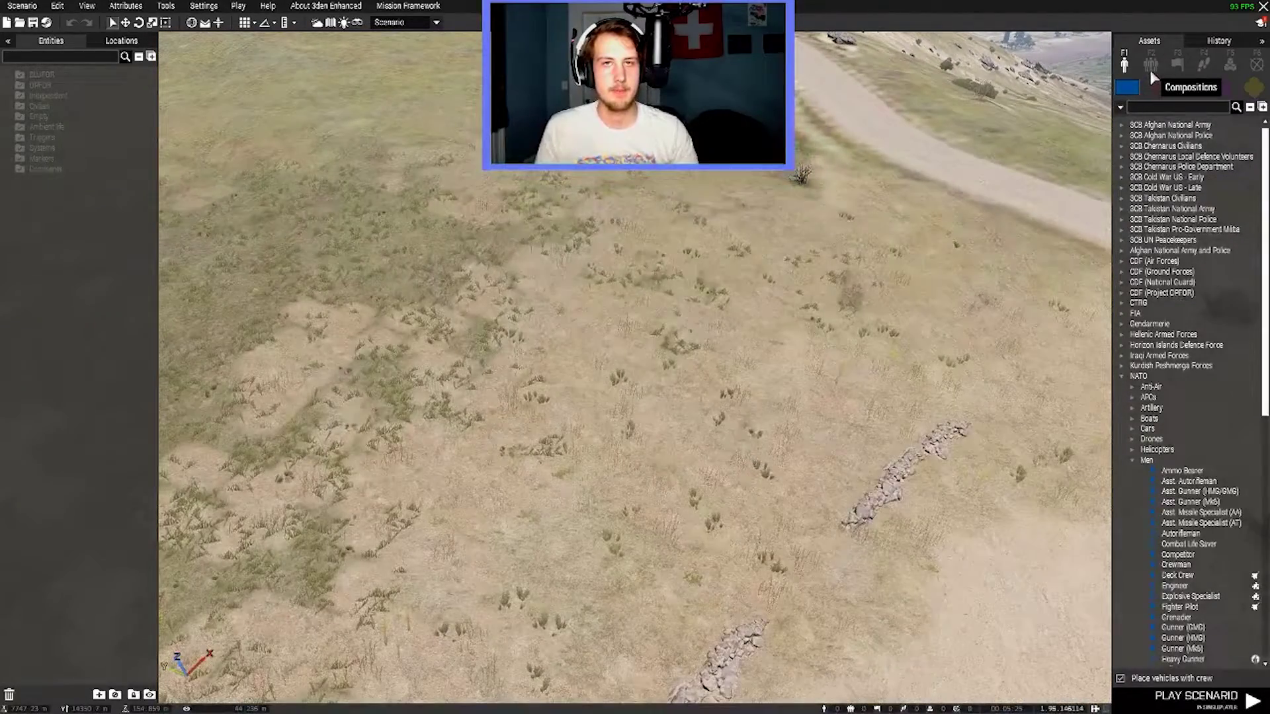
Switch the asset browser to group compositions and browse other sides' factions, ending on OPFOR.
{"action": "left_click", "coordinate": [1149, 66]}
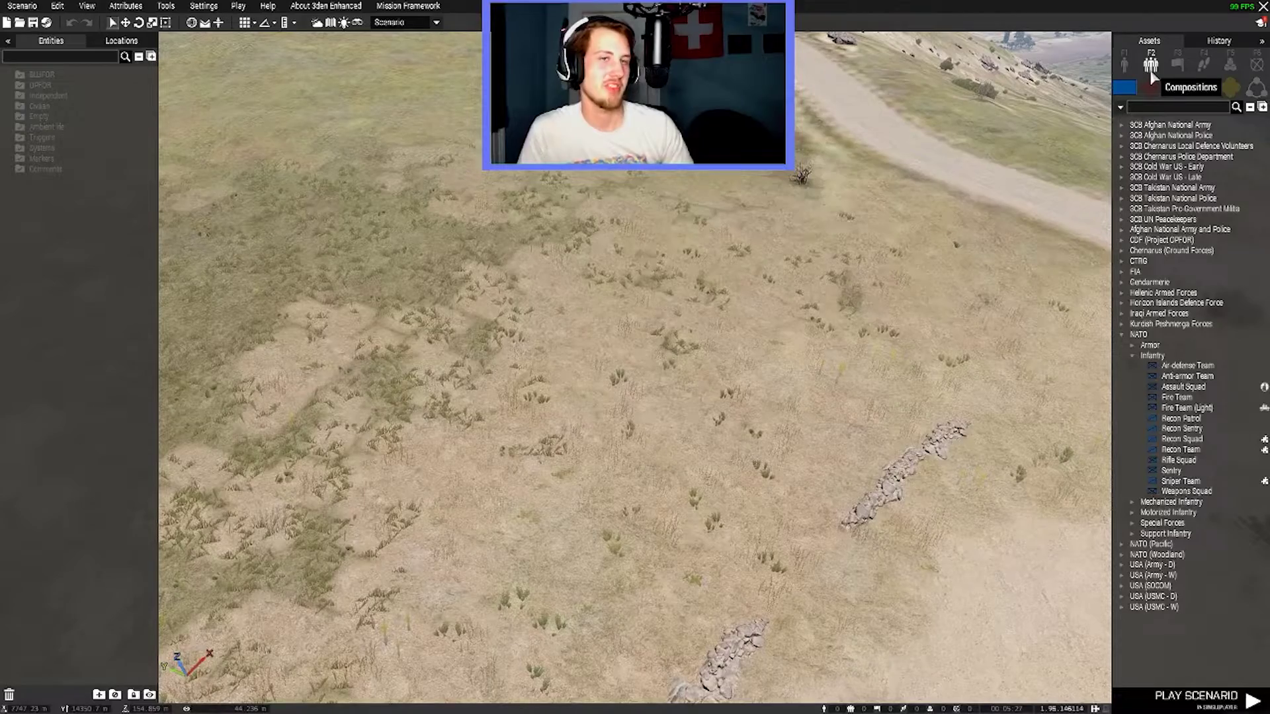
{"action": "key", "text": "w"}
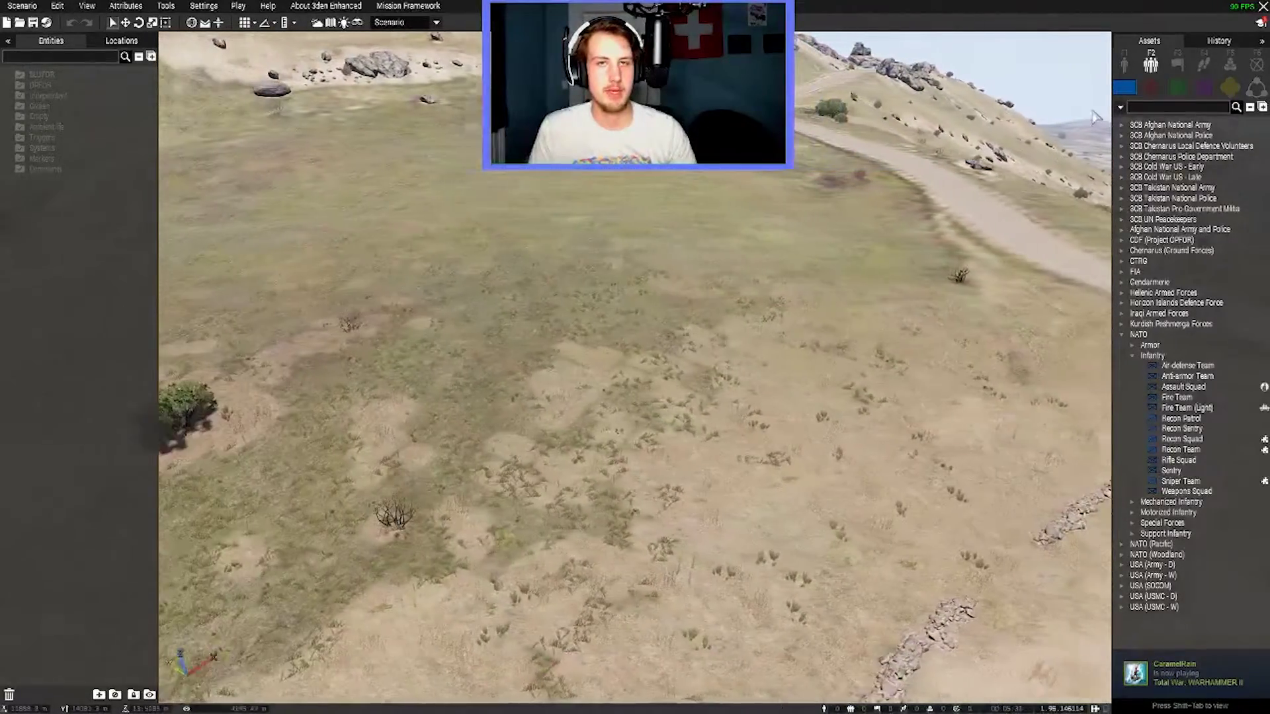
{"action": "right_click_drag", "start_coordinate": [886, 320], "coordinate": [1146, 93]}
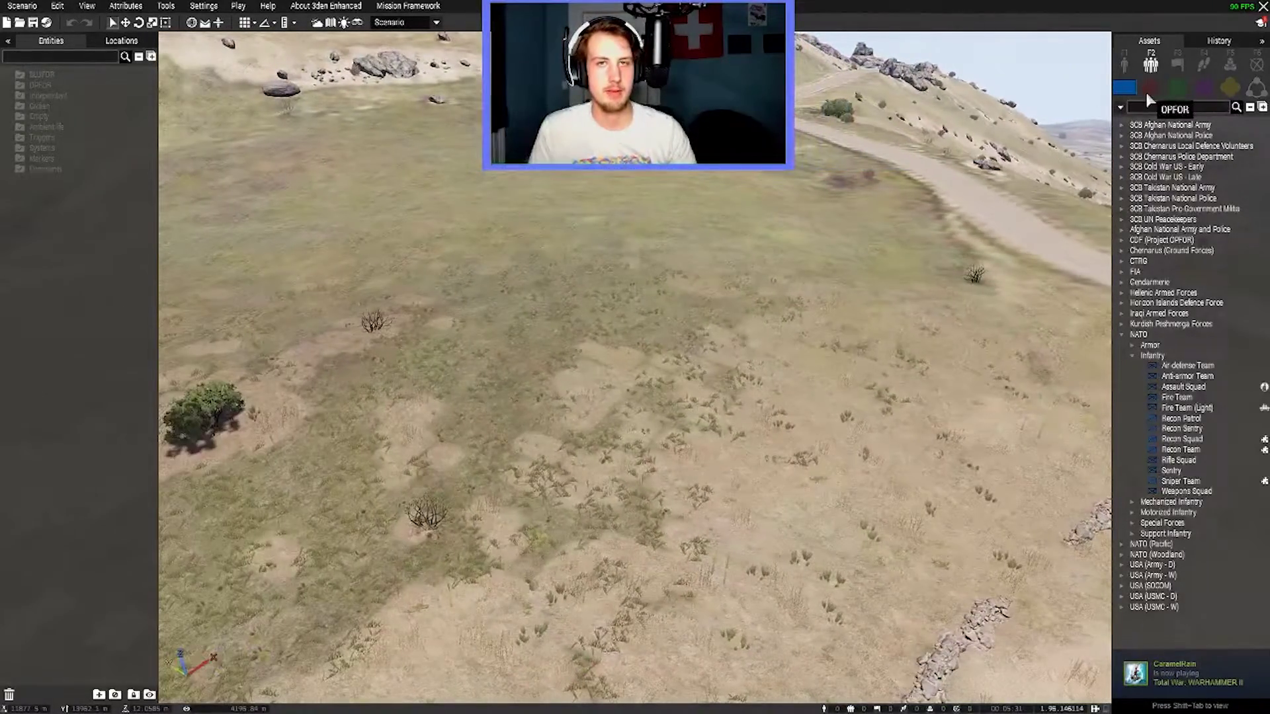
{"action": "left_click", "coordinate": [1146, 92]}
{"action": "left_click", "coordinate": [1126, 90]}
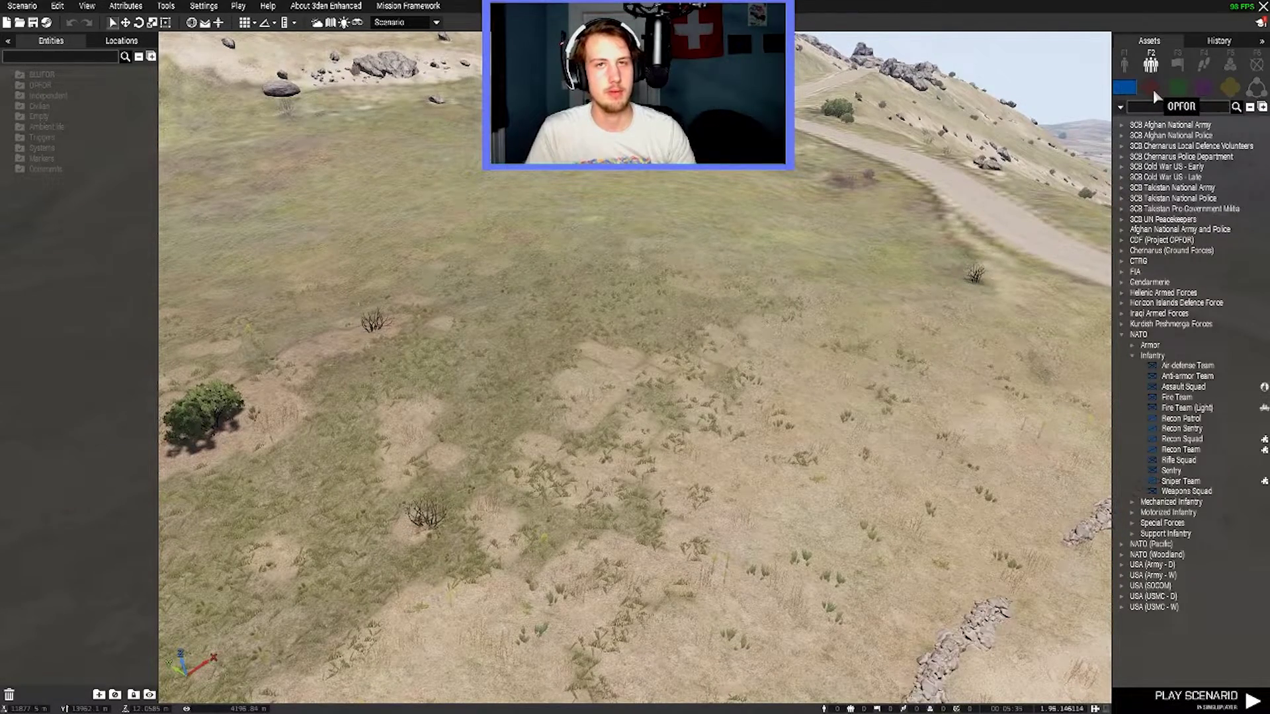
{"action": "left_click", "coordinate": [1153, 89]}
Return to BLUFOR groups after briefly expanding the 3CB Takistan National Army infantry list.
{"action": "left_click", "coordinate": [1133, 90]}
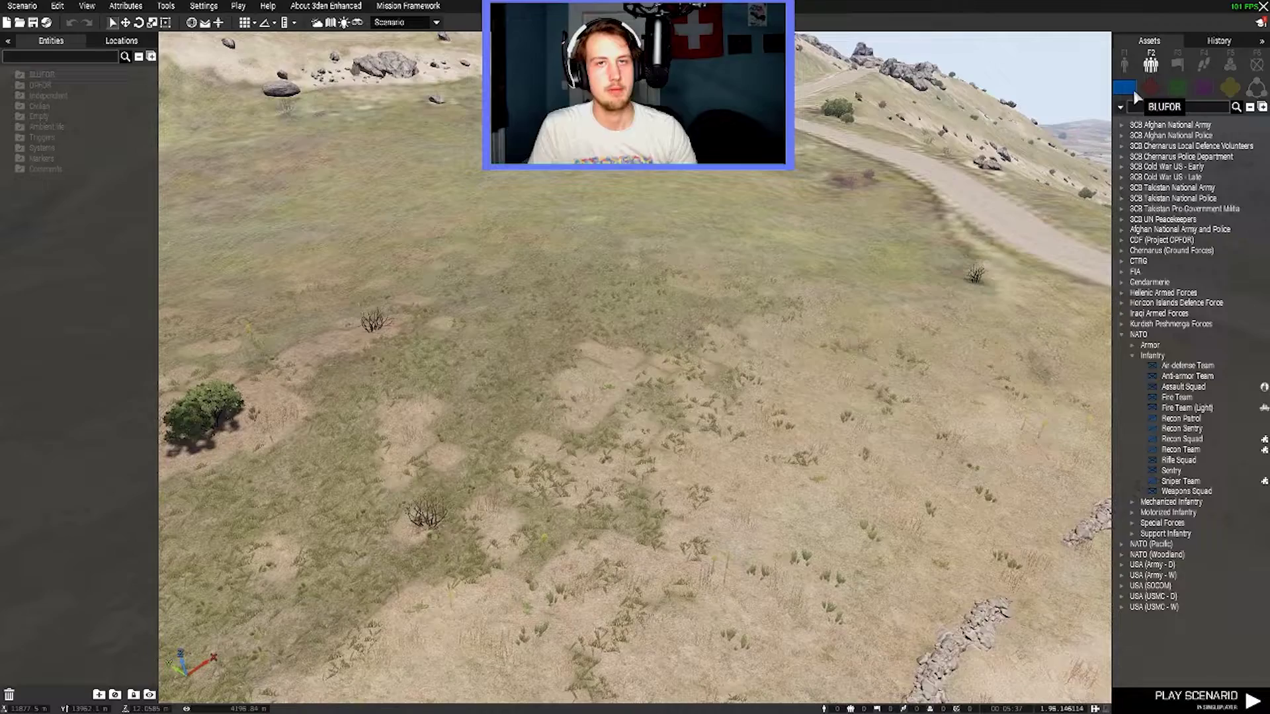
{"action": "key", "text": "w"}
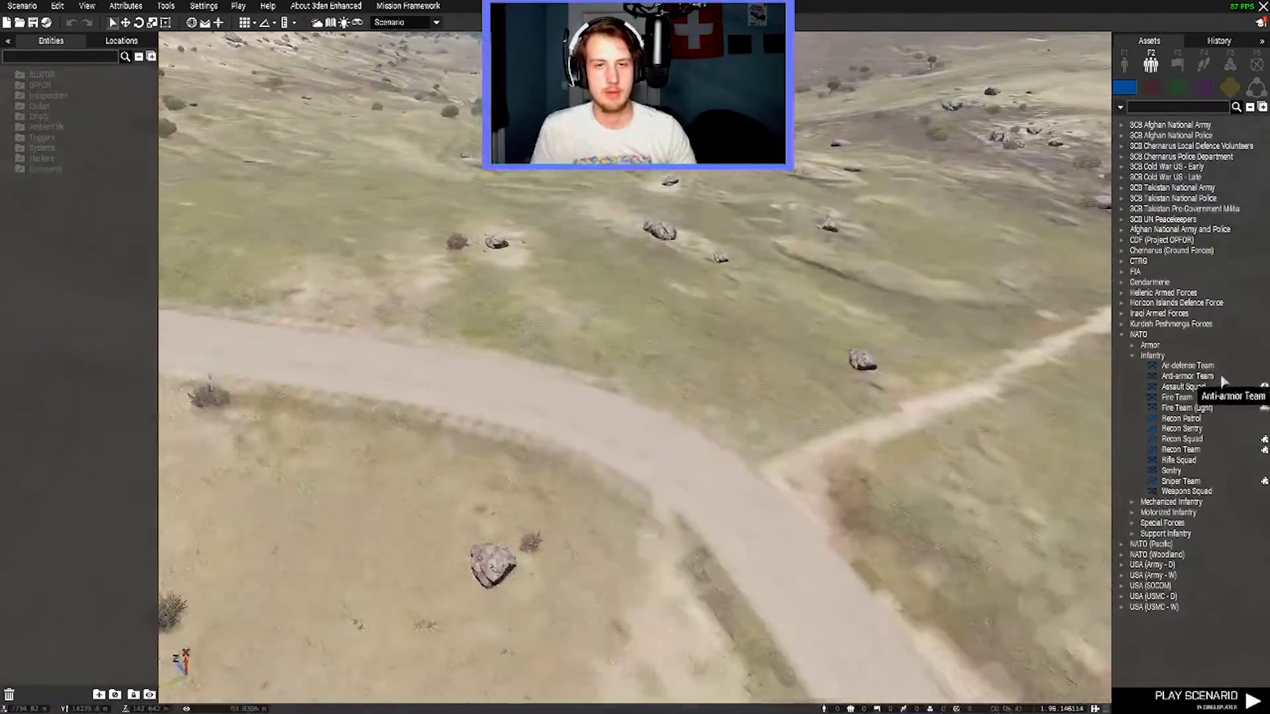
{"action": "key", "text": "s"}
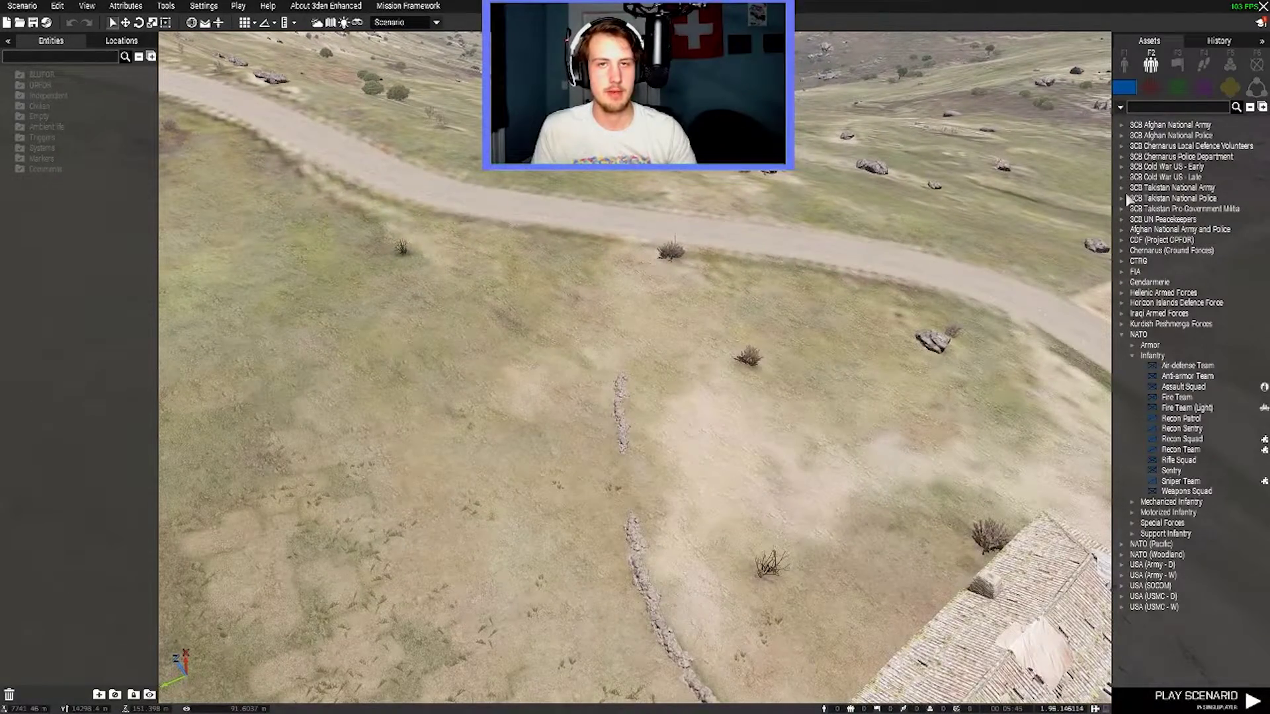
{"action": "left_click", "coordinate": [1121, 189]}
{"action": "left_click", "coordinate": [1133, 210]}
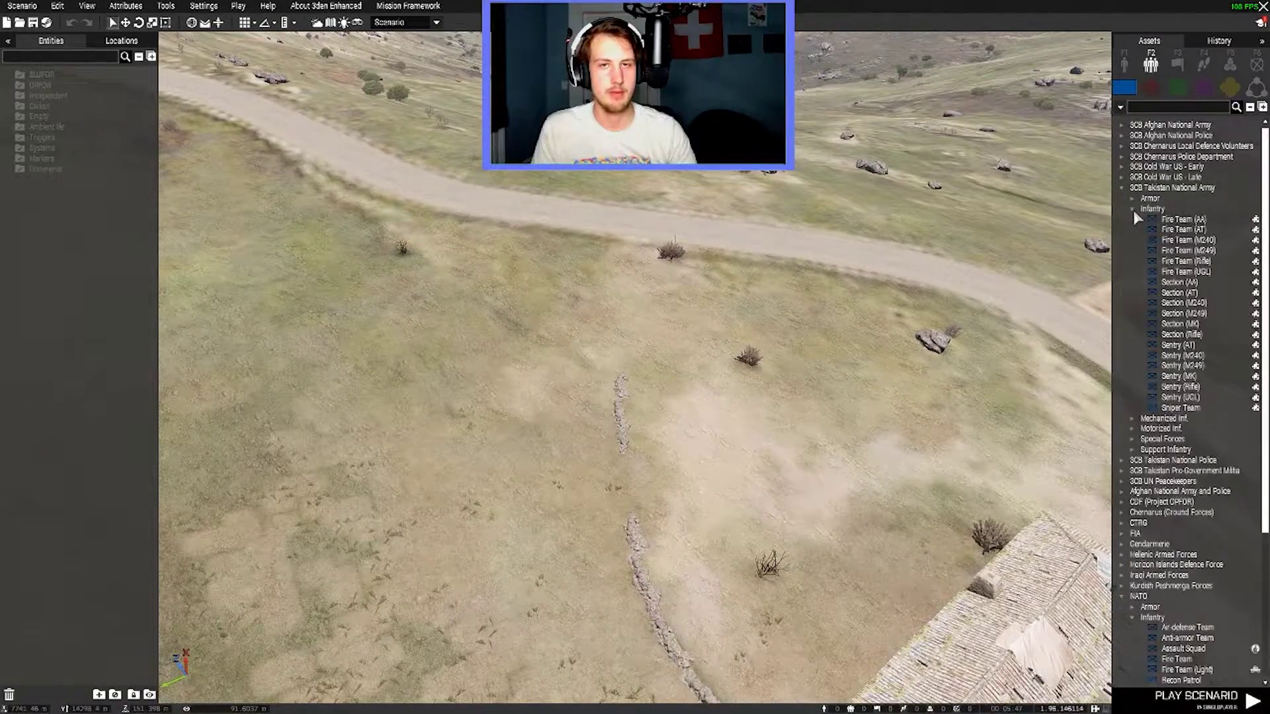
{"action": "key", "text": "w"}
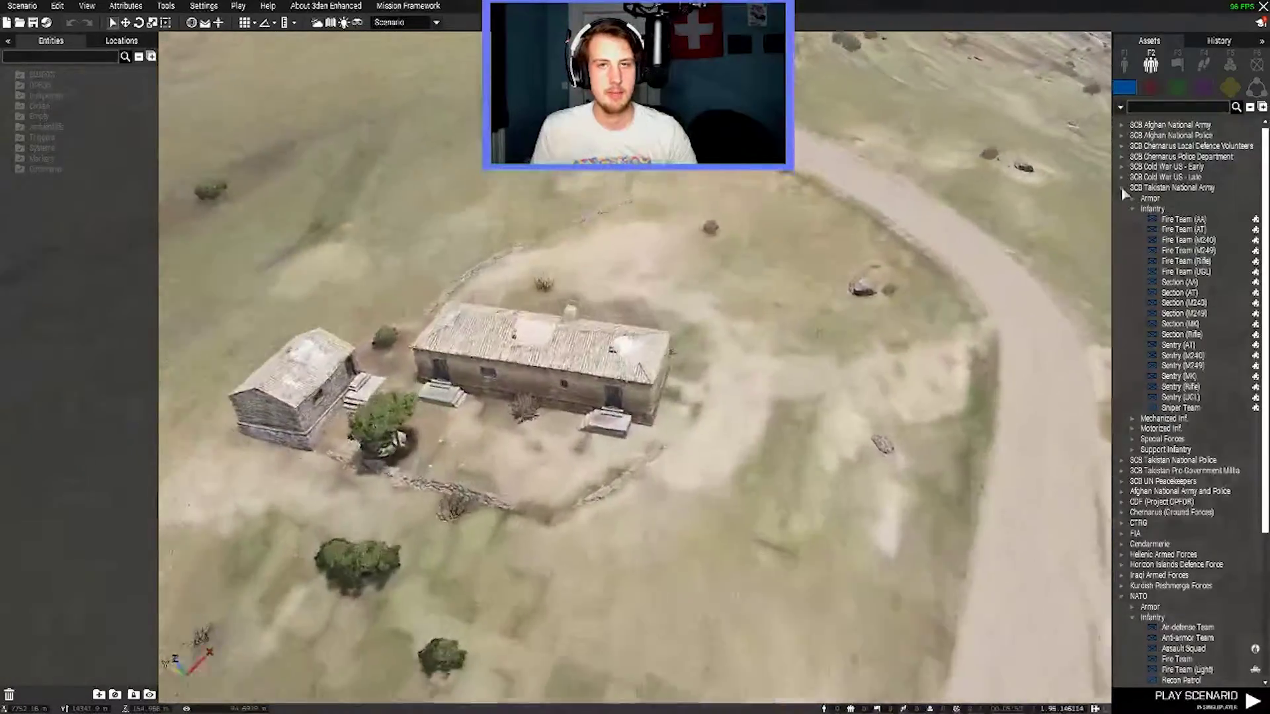
{"action": "left_click", "coordinate": [1123, 188]}
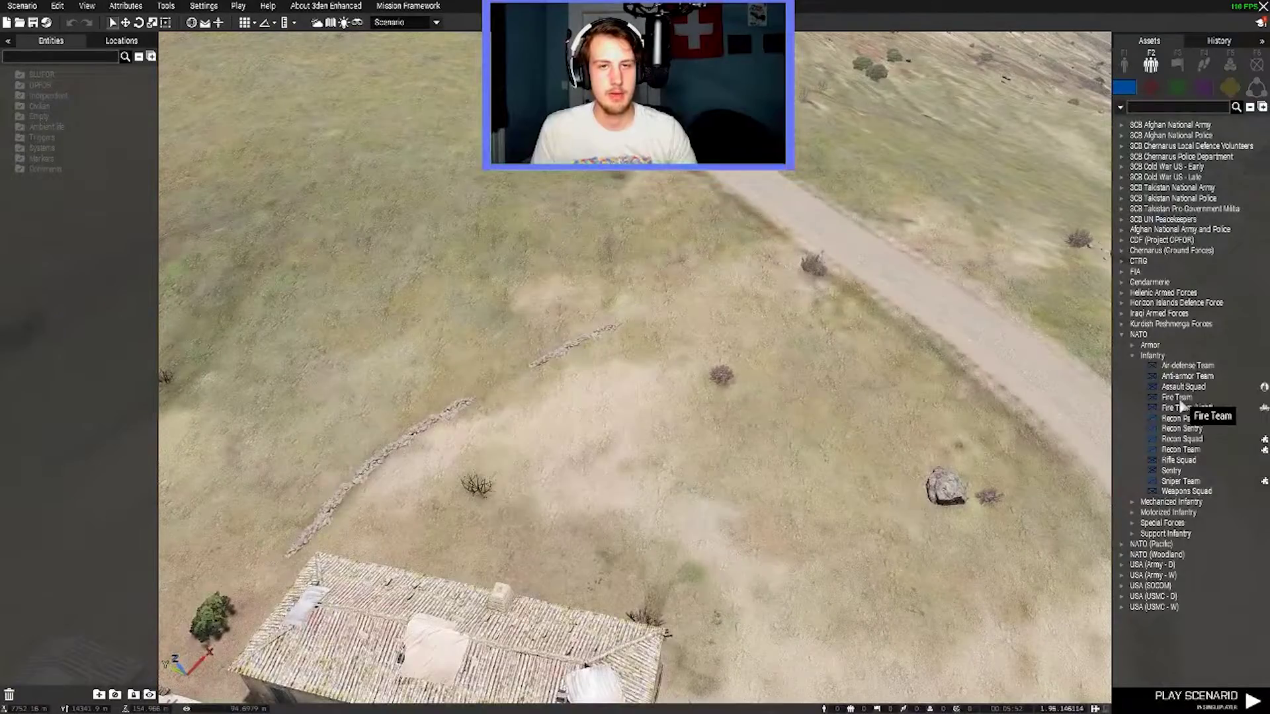
Place the NATO Fire Team on the hillside beside the road.
{"action": "left_click", "coordinate": [1176, 397]}
{"action": "key", "text": "w"}
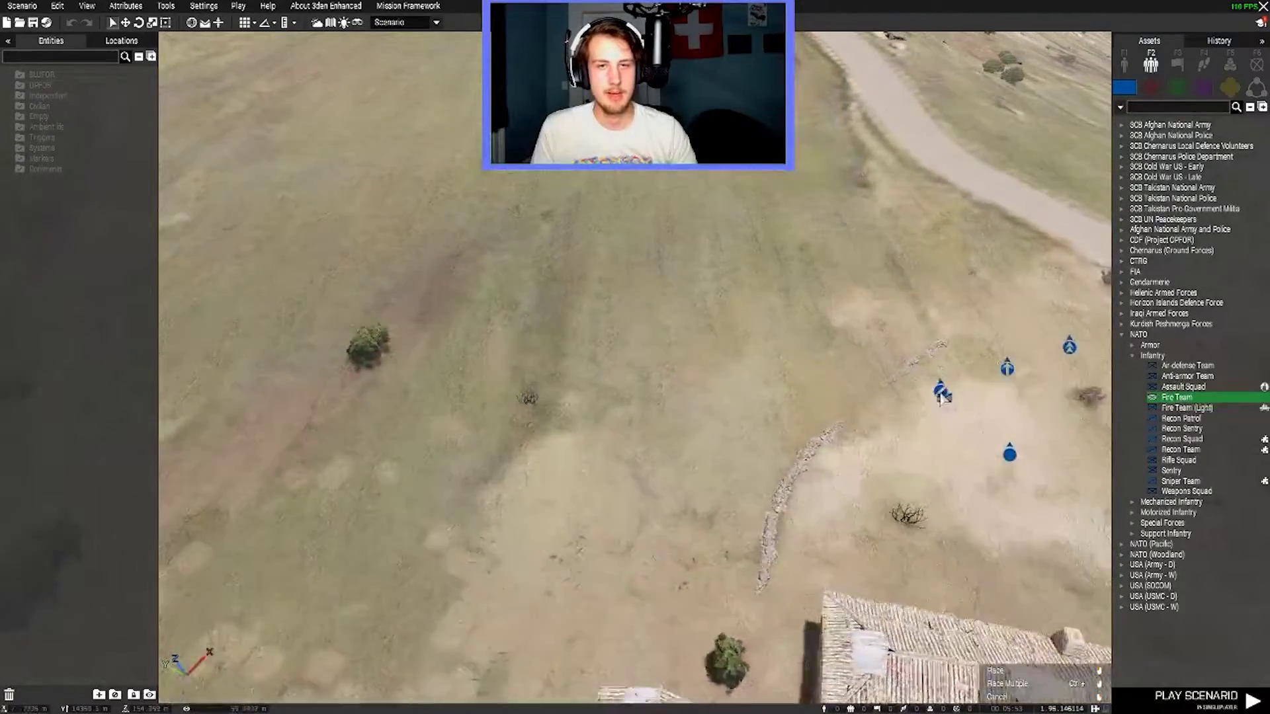
{"action": "key", "text": "s"}
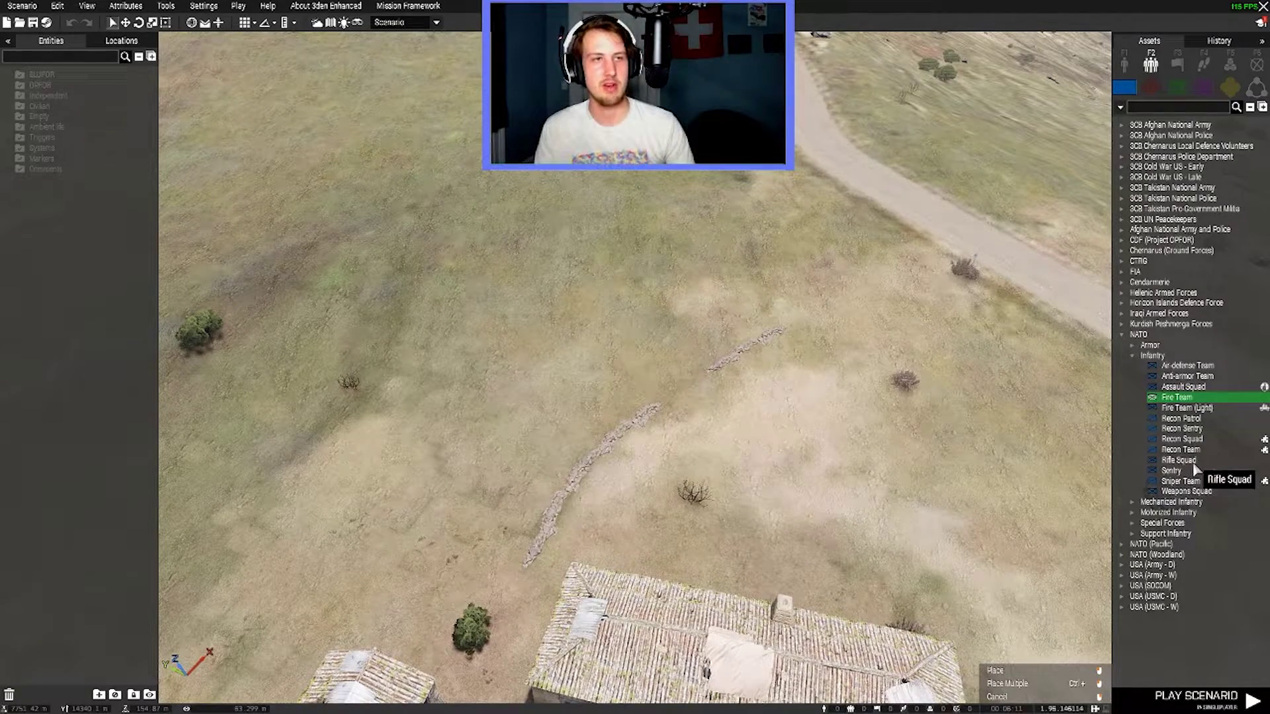
{"action": "left_click", "coordinate": [1002, 452]}
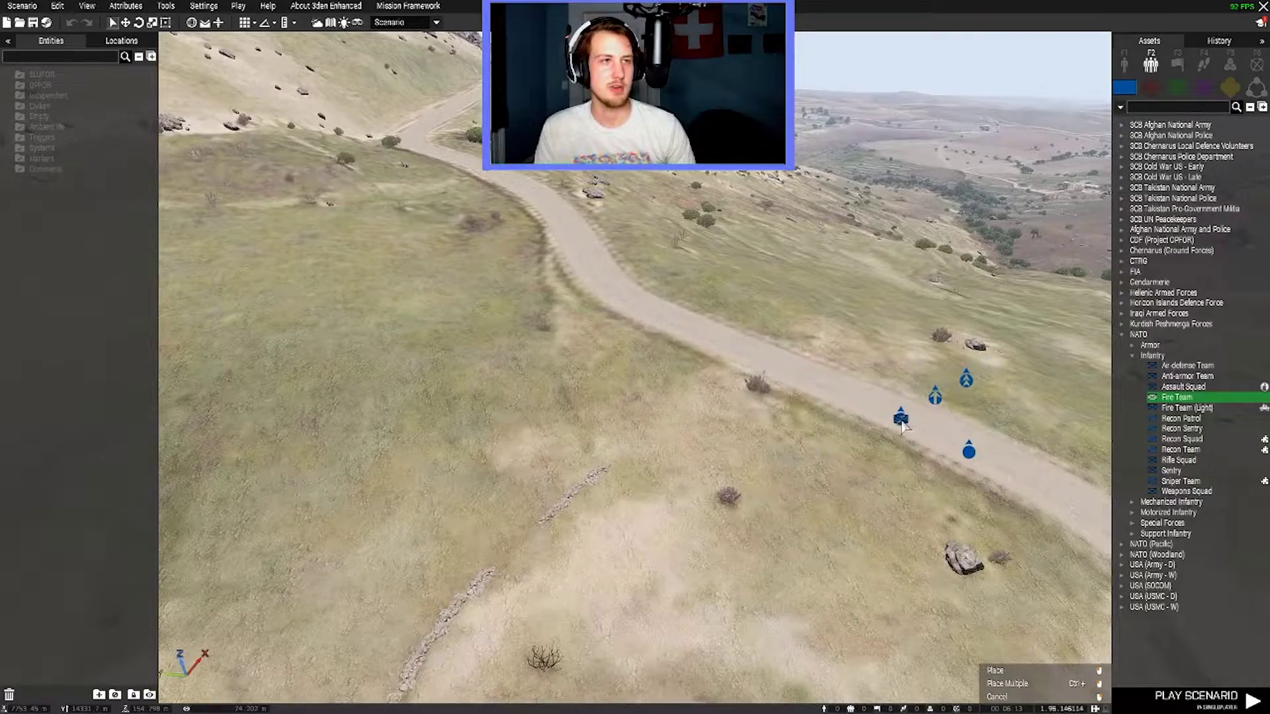
{"action": "left_click_drag", "start_coordinate": [895, 428], "coordinate": [798, 453]}
{"action": "right_click_drag", "start_coordinate": [798, 453], "coordinate": [744, 477]}
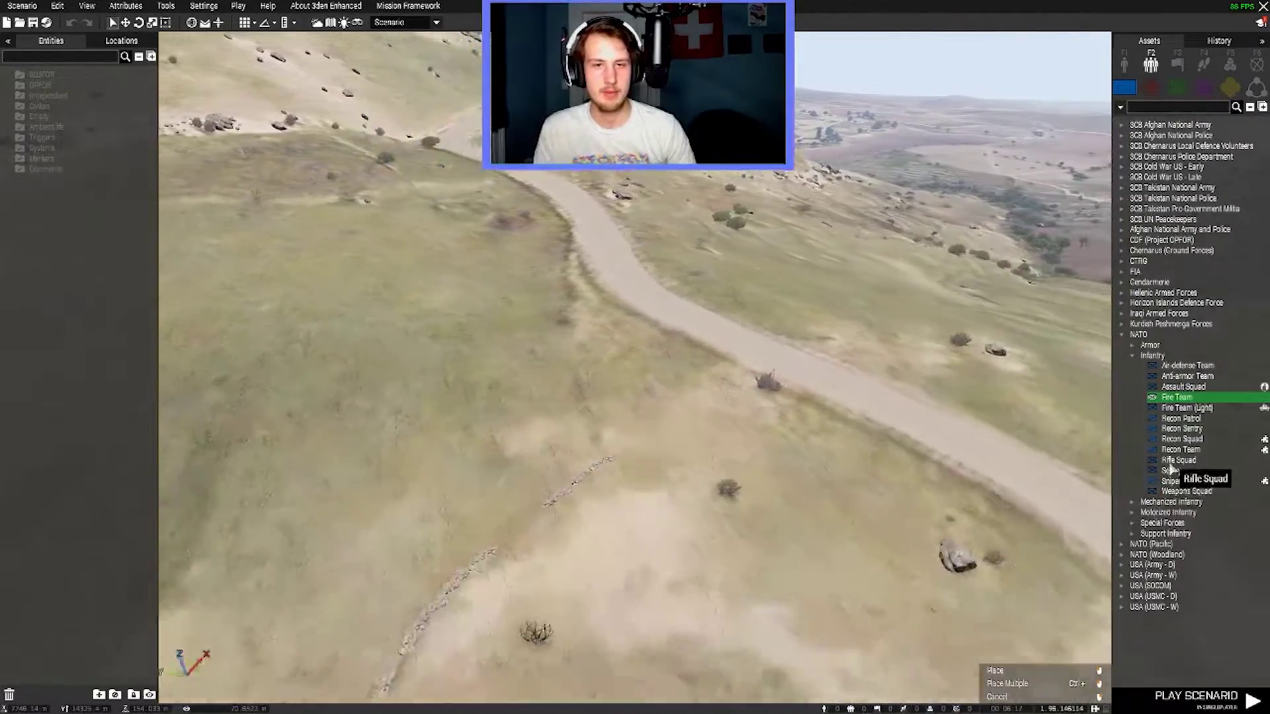
Place a NATO Rifle Squad on the hillside and shift it left.
{"action": "left_click", "coordinate": [1179, 460]}
{"action": "left_click", "coordinate": [963, 376]}
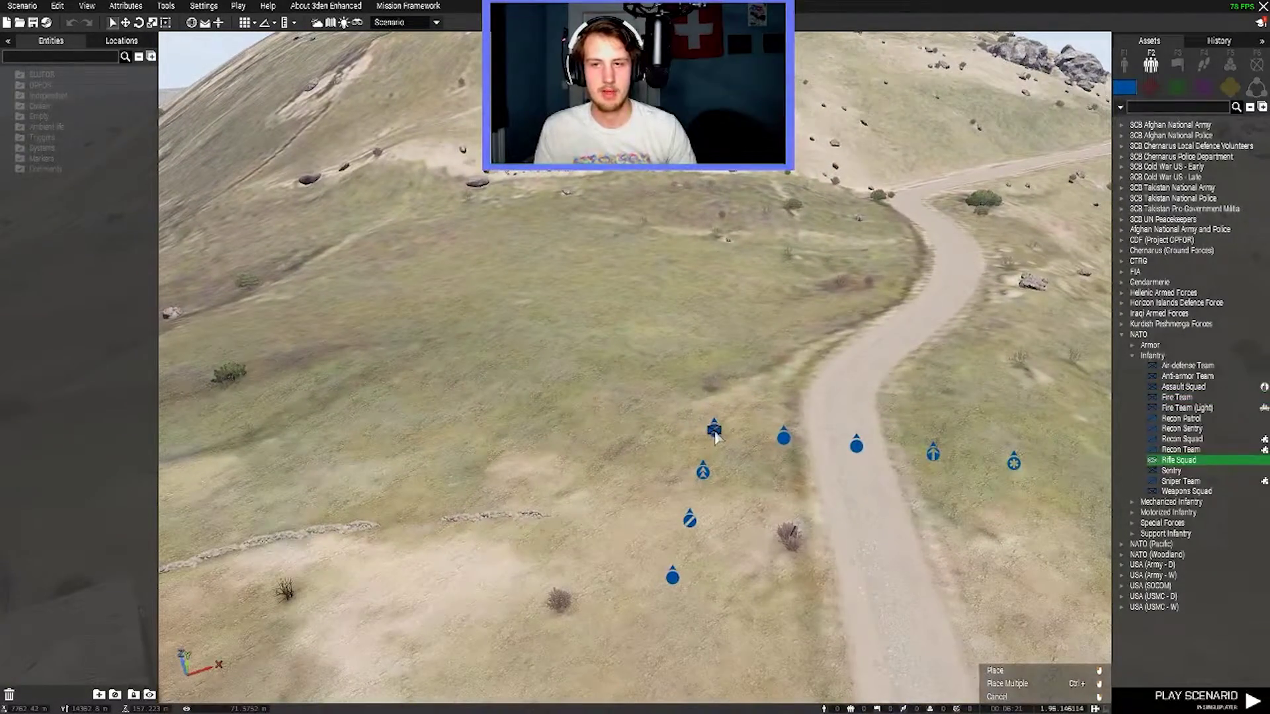
{"action": "left_click_drag", "start_coordinate": [714, 433], "coordinate": [673, 439]}
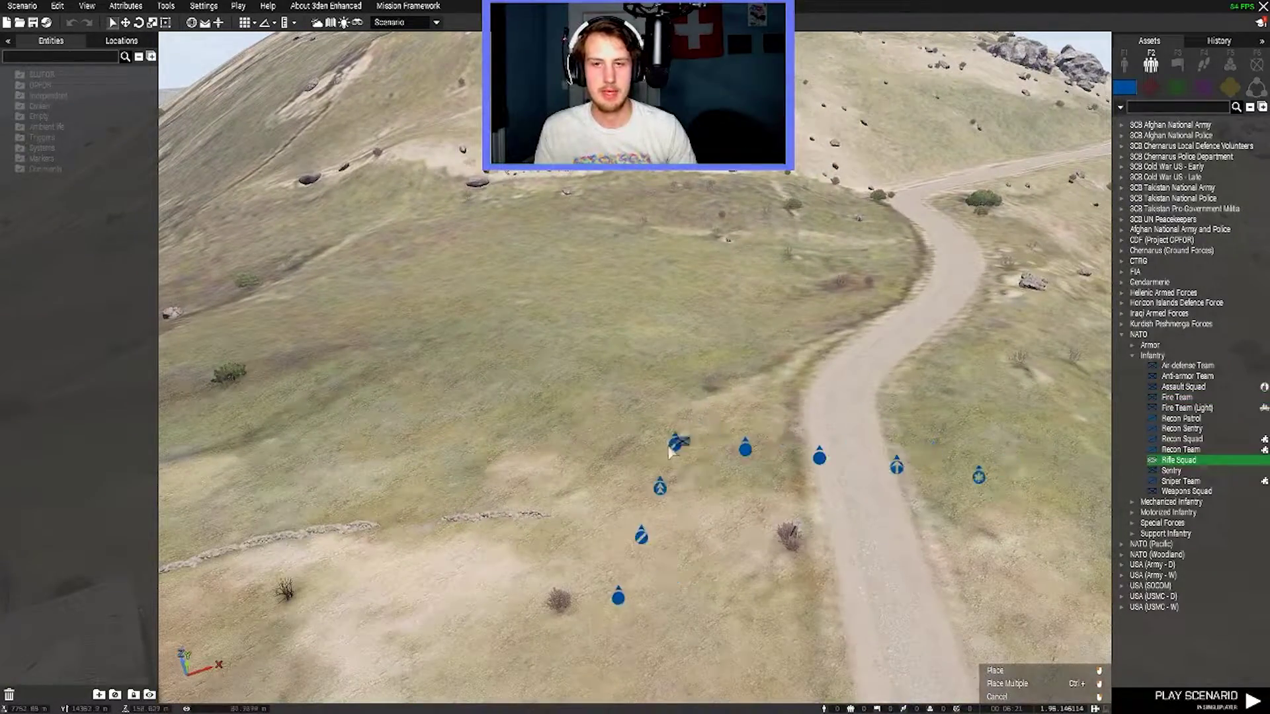
{"action": "left_click", "coordinate": [585, 431]}
{"action": "right_click_drag", "start_coordinate": [616, 431], "coordinate": [691, 419]}
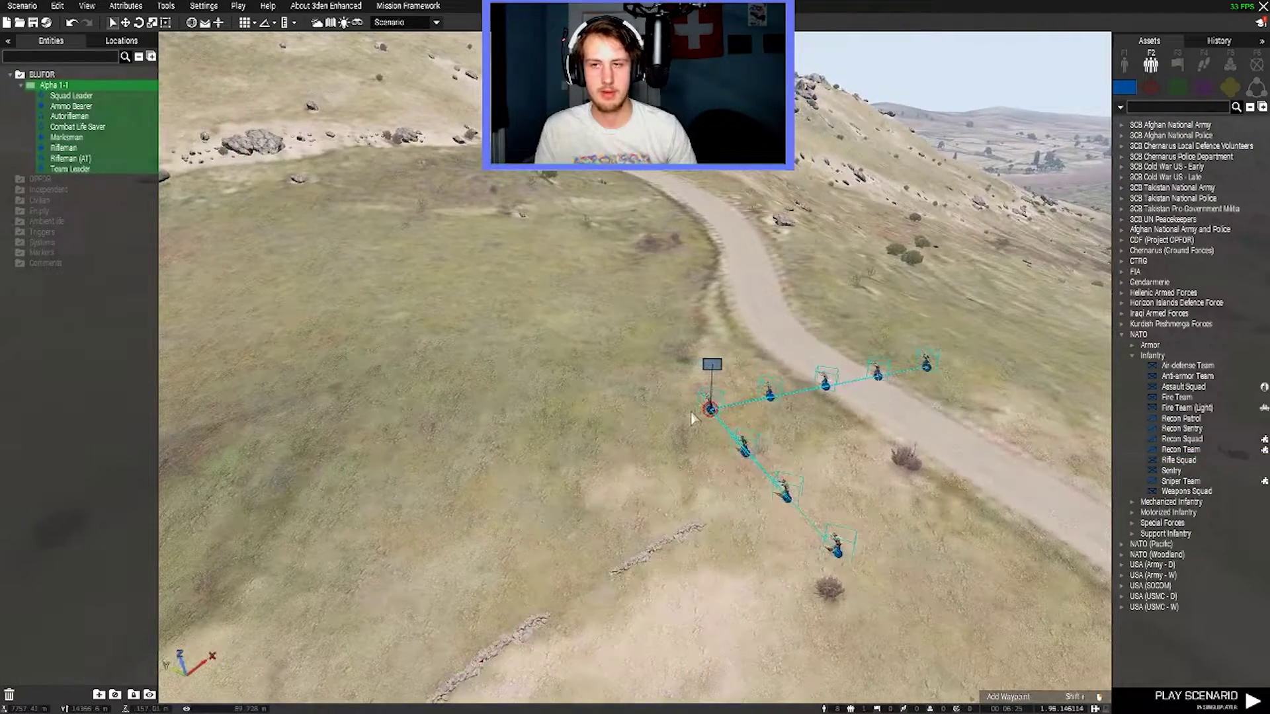
Place three more rifle squads and line up Alpha 1-3 and 1-4 with the others.
{"action": "left_click", "coordinate": [898, 458]}
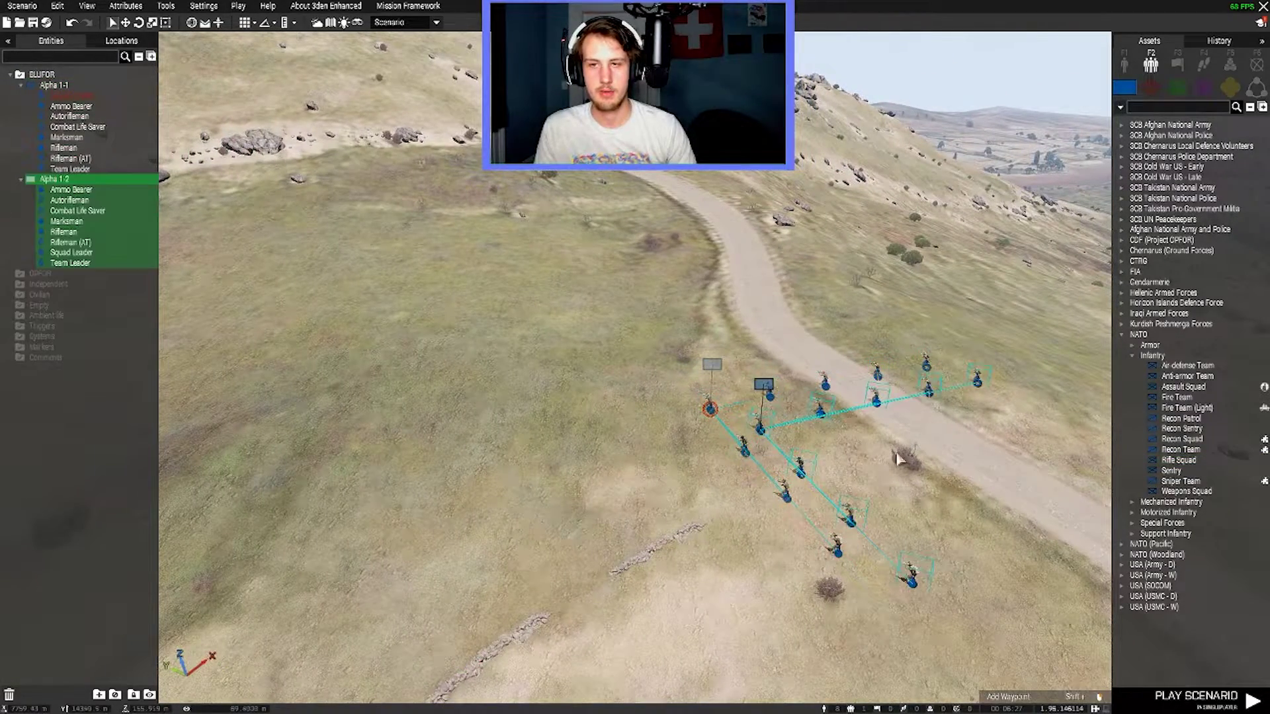
{"action": "left_click", "coordinate": [979, 491]}
{"action": "left_click", "coordinate": [1029, 523]}
{"action": "right_click_drag", "start_coordinate": [1029, 523], "coordinate": [678, 486]}
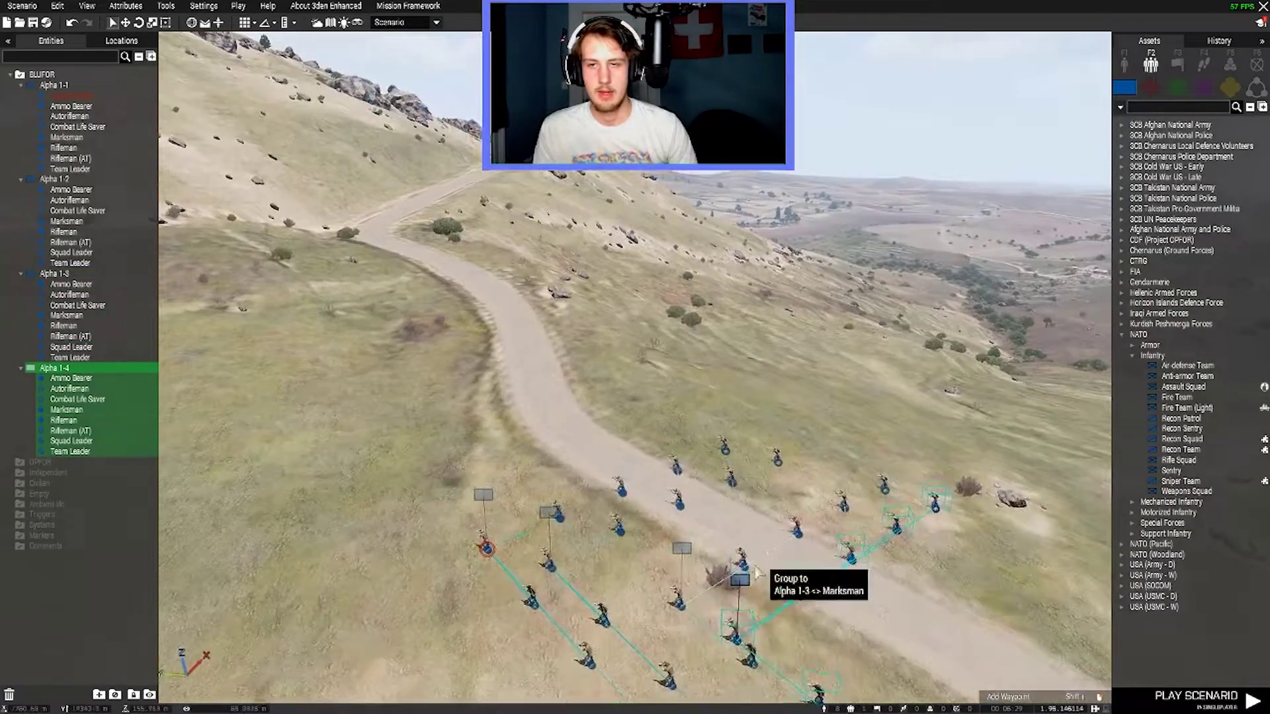
{"action": "left_click_drag", "start_coordinate": [680, 482], "coordinate": [645, 459]}
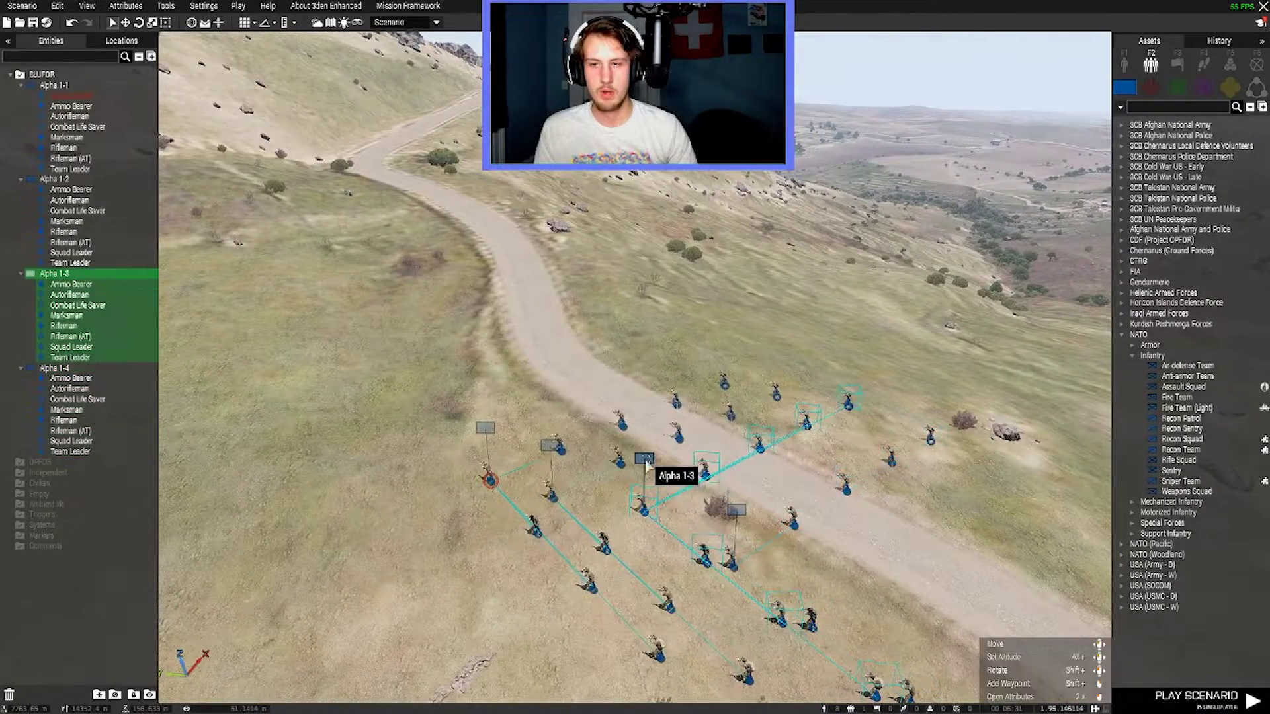
{"action": "left_click_drag", "start_coordinate": [735, 510], "coordinate": [747, 481]}
Select a squad leader and bring up its attributes.
{"action": "key", "text": "a"}
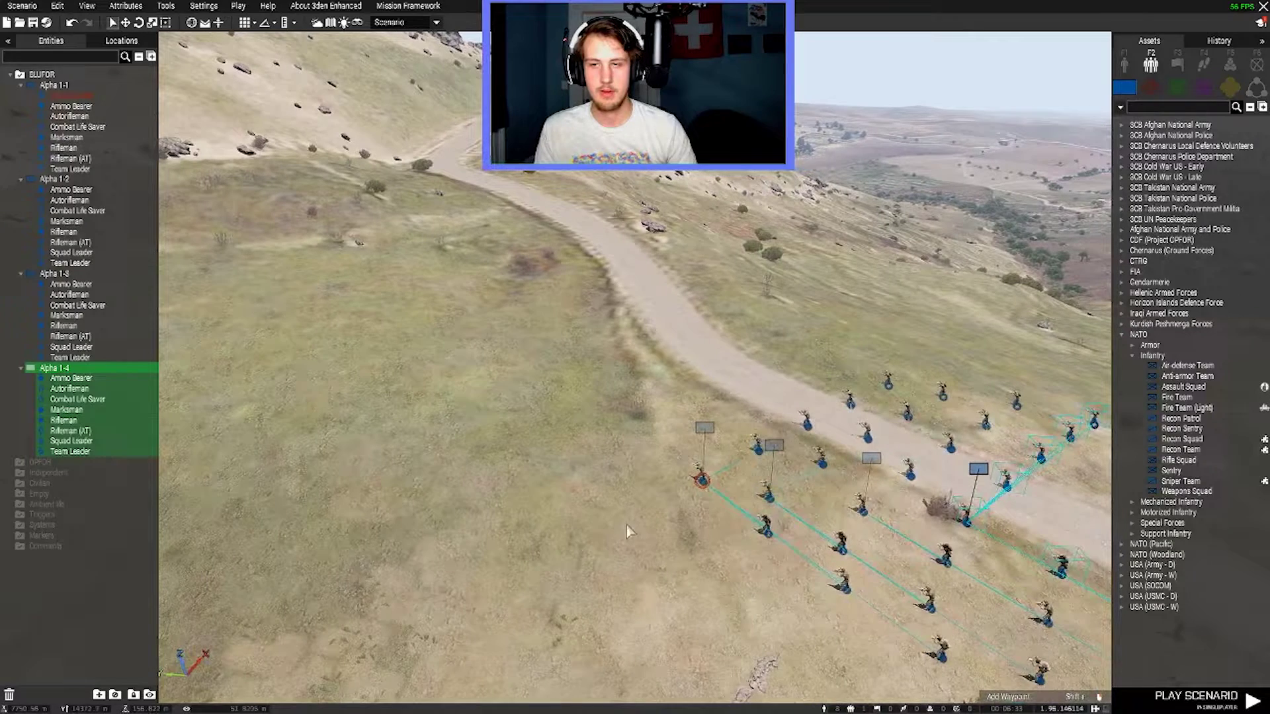
{"action": "left_click", "coordinate": [695, 496]}
{"action": "double_click", "coordinate": [703, 480]}
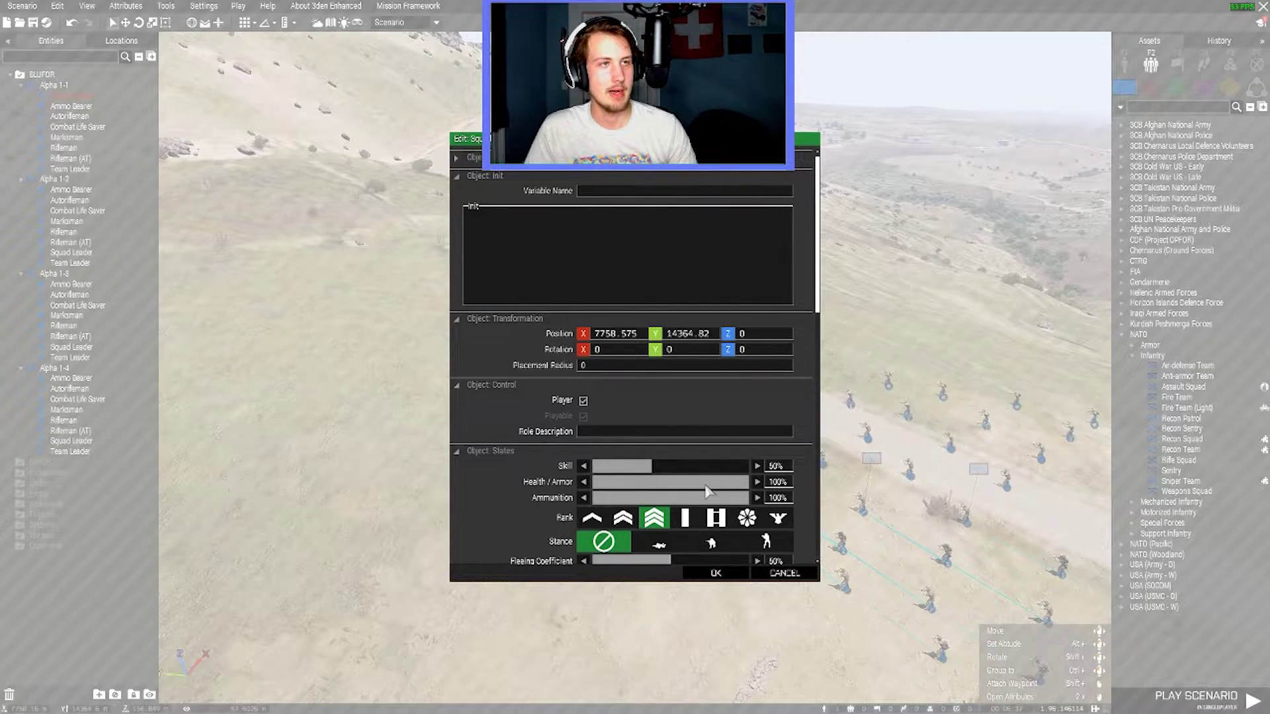
Close the leader's attributes and join Alpha 1-2, 1-3 and 1-4 soldiers to Alpha 1-1.
{"action": "left_click", "coordinate": [715, 572]}
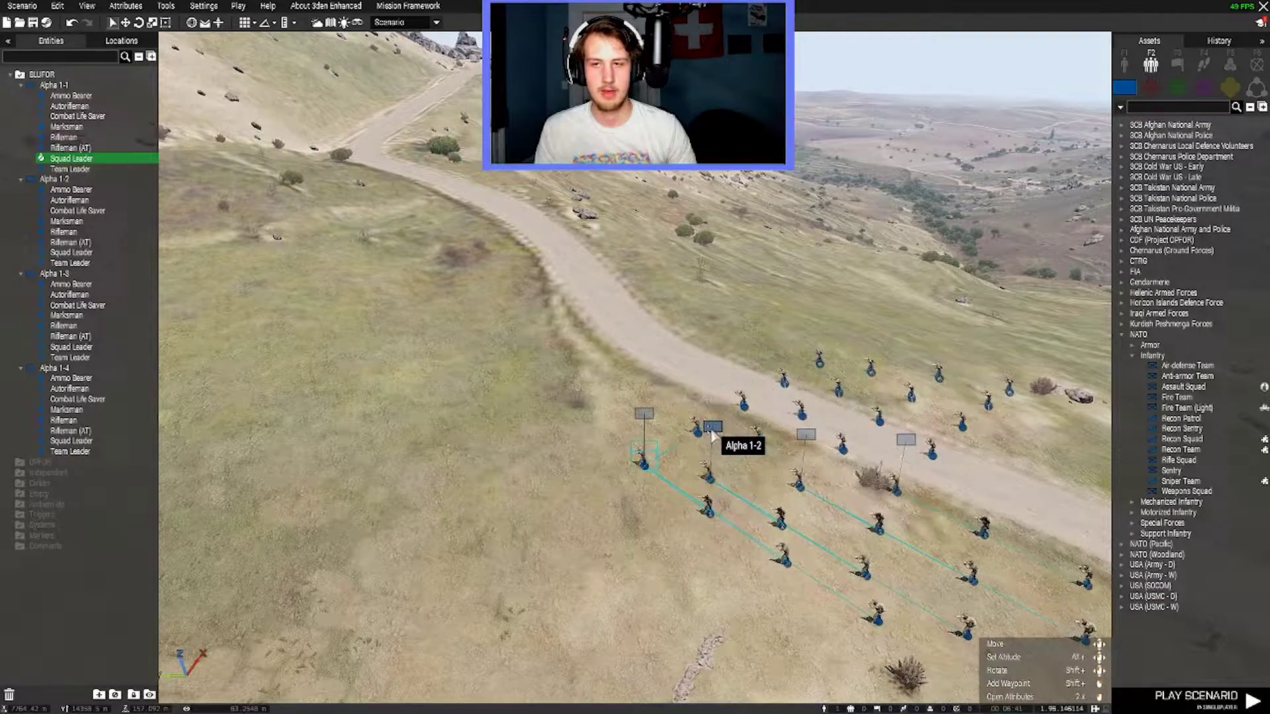
{"action": "left_click", "coordinate": [711, 426]}
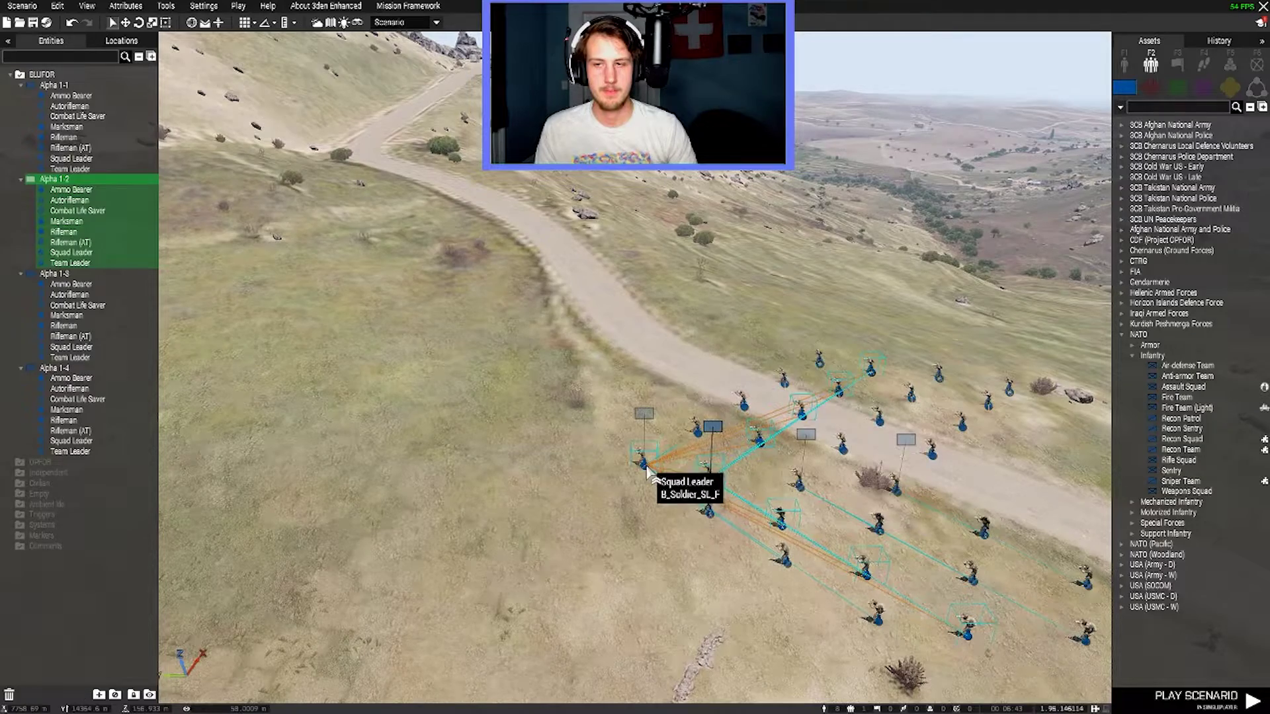
{"action": "mouse_move", "coordinate": [640, 466]}
{"action": "left_mouse_down", "text": "ctrl"}
{"action": "mouse_move", "coordinate": [774, 490]}
{"action": "mouse_move", "coordinate": [707, 476]}
{"action": "left_mouse_up", "text": "ctrl"}
{"action": "left_click", "coordinate": [774, 491]}
{"action": "left_click", "coordinate": [905, 439]}
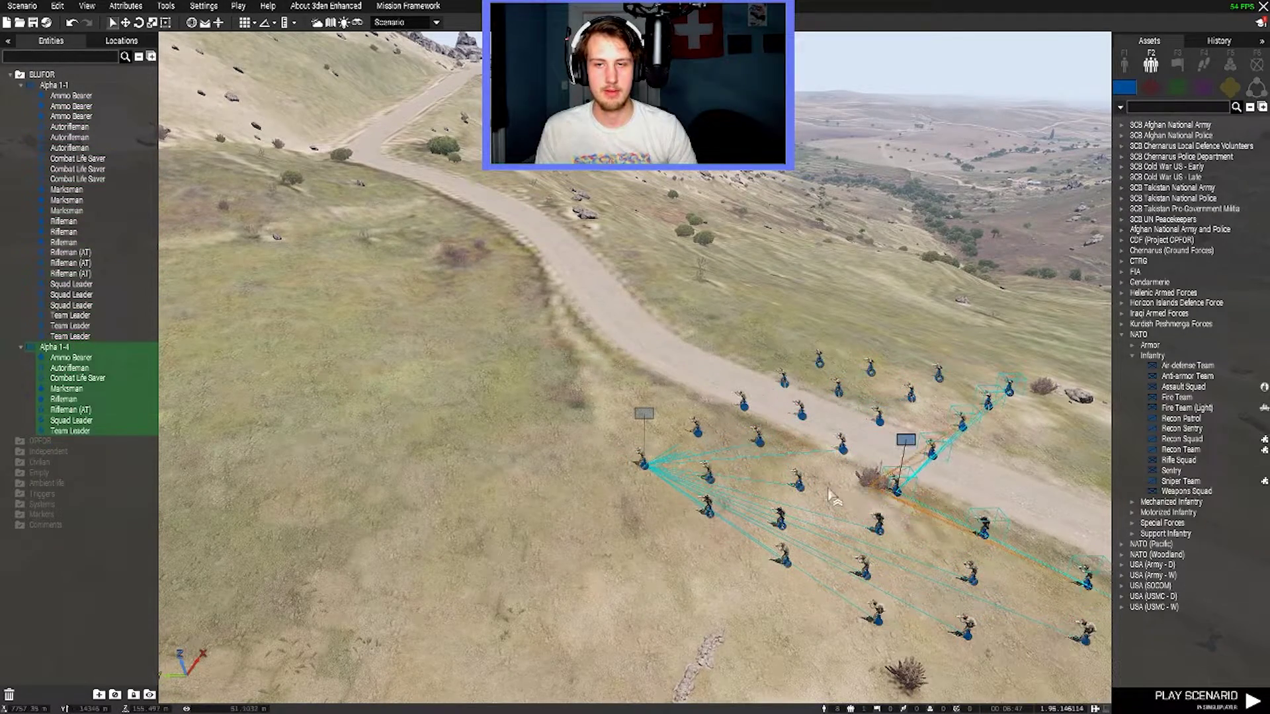
{"action": "left_click_drag", "start_coordinate": [900, 504], "coordinate": [645, 464], "text": "ctrl"}
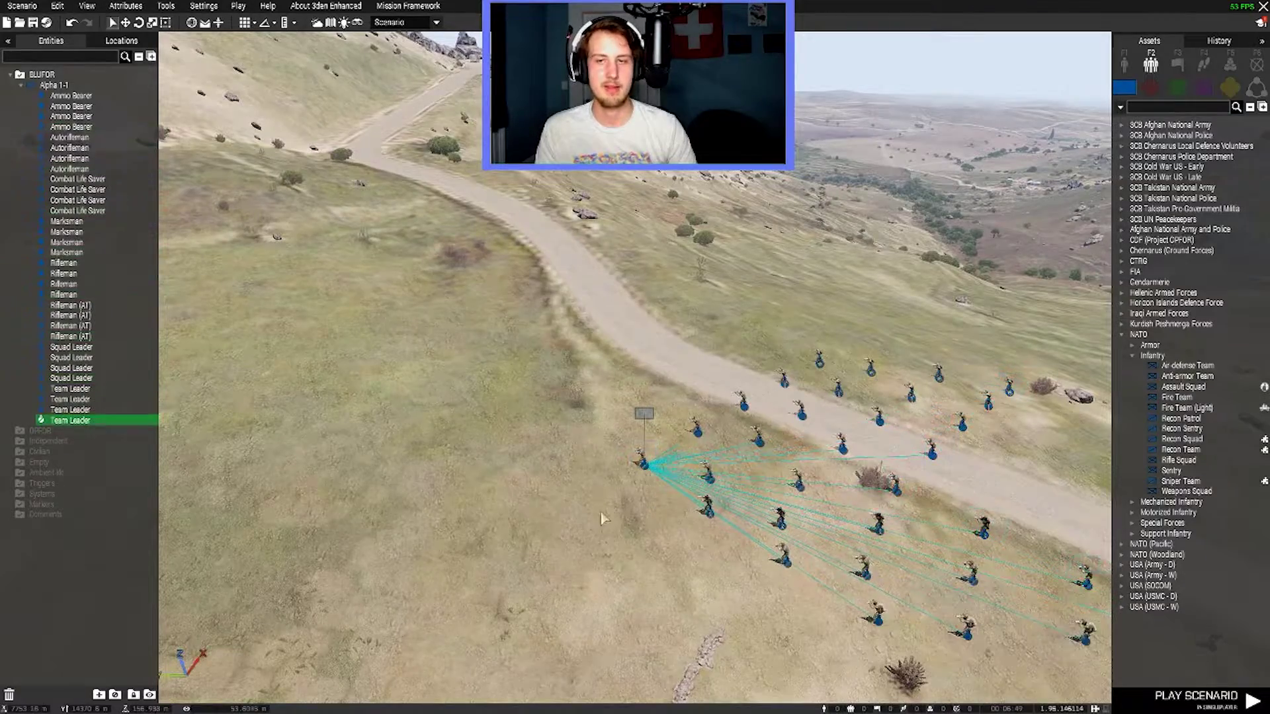
{"action": "mouse_move", "coordinate": [568, 511]}
{"action": "right_mouse_down"}
{"action": "mouse_move", "coordinate": [909, 397]}
{"action": "mouse_move", "coordinate": [759, 431]}
{"action": "mouse_move", "coordinate": [813, 439]}
{"action": "mouse_move", "coordinate": [803, 442]}
{"action": "right_mouse_up"}
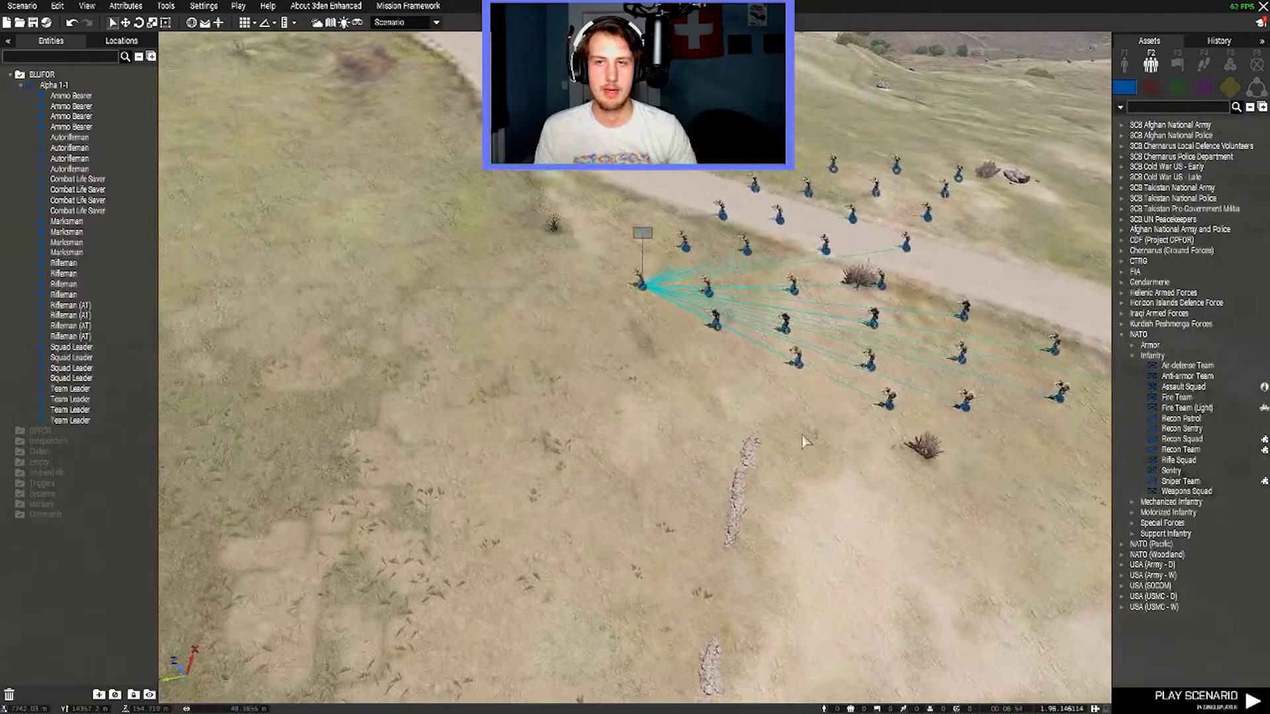
Mark every Alpha 1-1 soldier Playable with role description 'Rifleman'.
{"action": "left_click", "coordinate": [643, 235]}
{"action": "double_click", "coordinate": [643, 235]}
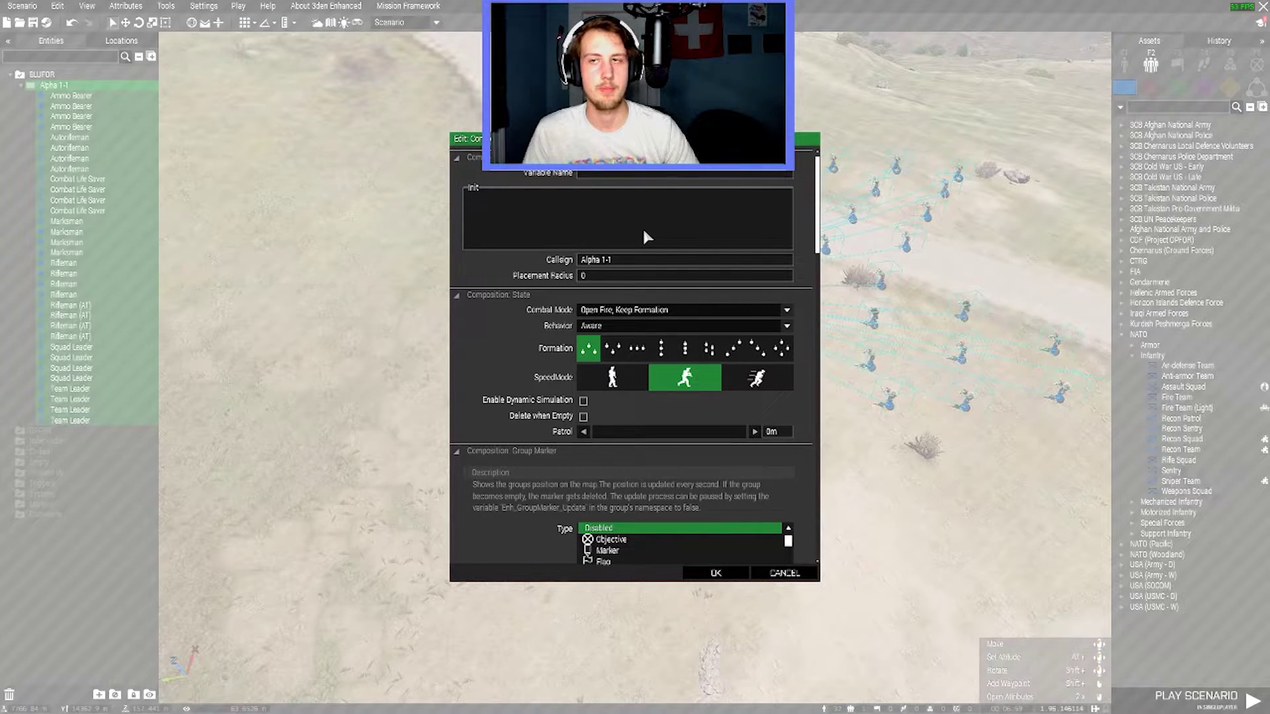
{"action": "scroll", "coordinate": [565, 317], "scroll_direction": "down", "scroll_amount": 5}
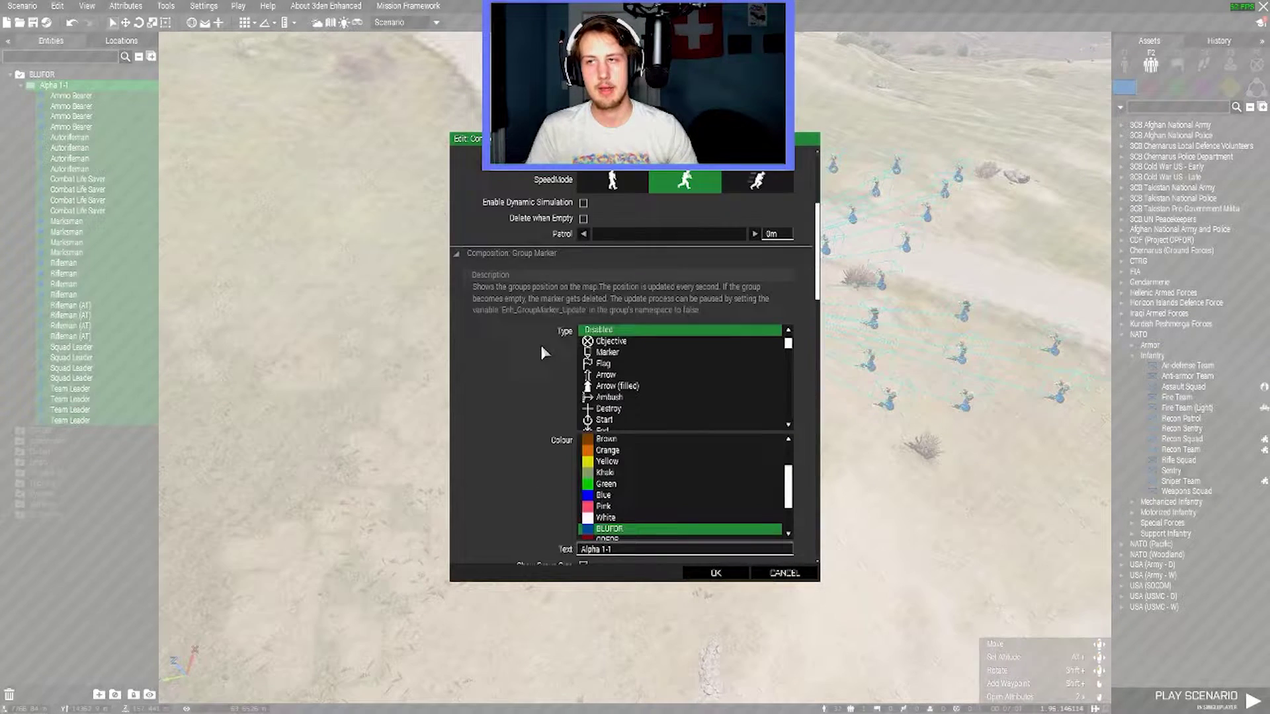
{"action": "scroll", "coordinate": [541, 355], "scroll_direction": "down", "scroll_amount": 5}
{"action": "scroll", "coordinate": [546, 328], "scroll_direction": "down", "scroll_amount": 5}
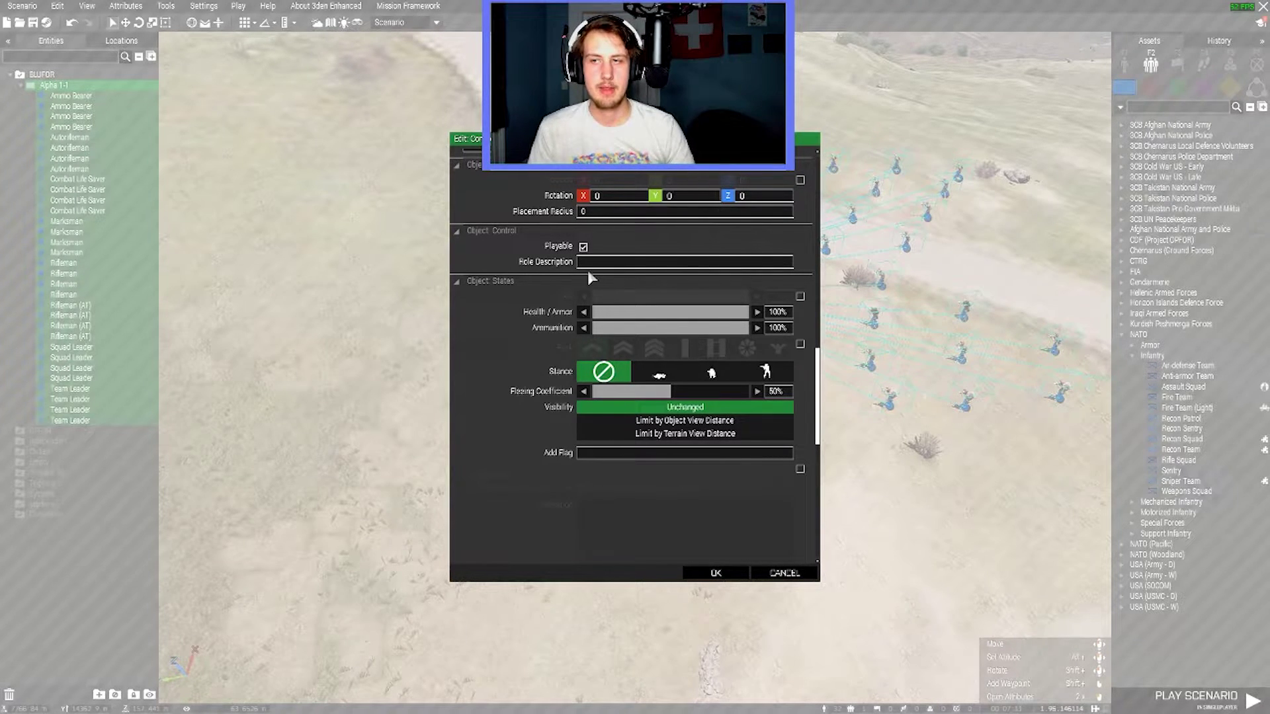
{"action": "type", "text": "Rif"}
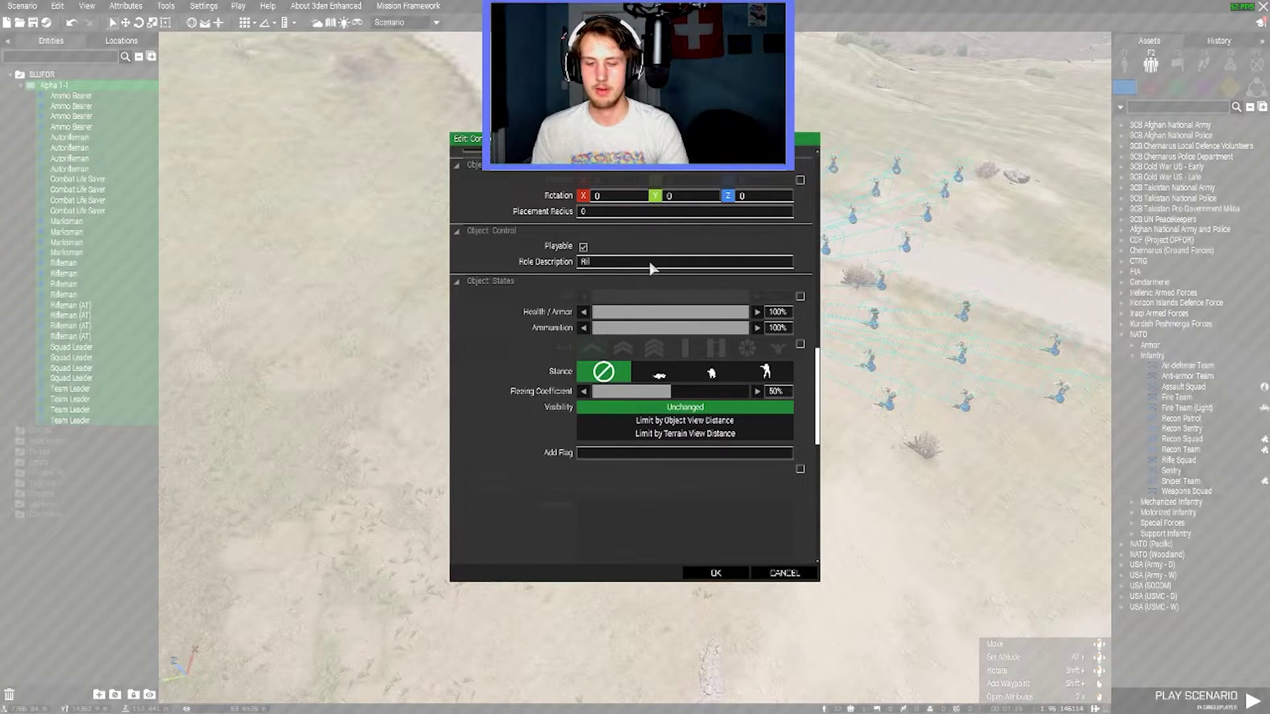
{"action": "type", "text": "leman"}
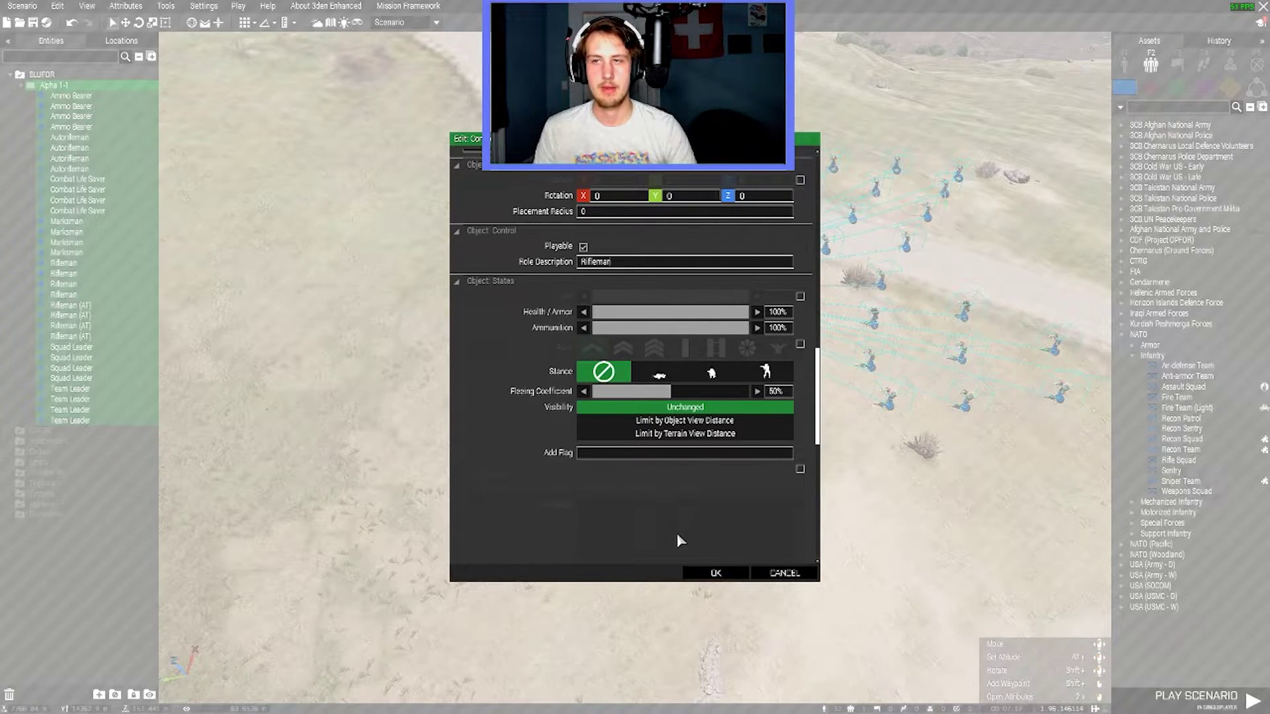
{"action": "left_click", "coordinate": [715, 572]}
{"action": "scroll", "coordinate": [730, 516], "scroll_direction": "up", "scroll_amount": 3}
{"action": "scroll", "coordinate": [734, 486], "scroll_direction": "up", "scroll_amount": 2}
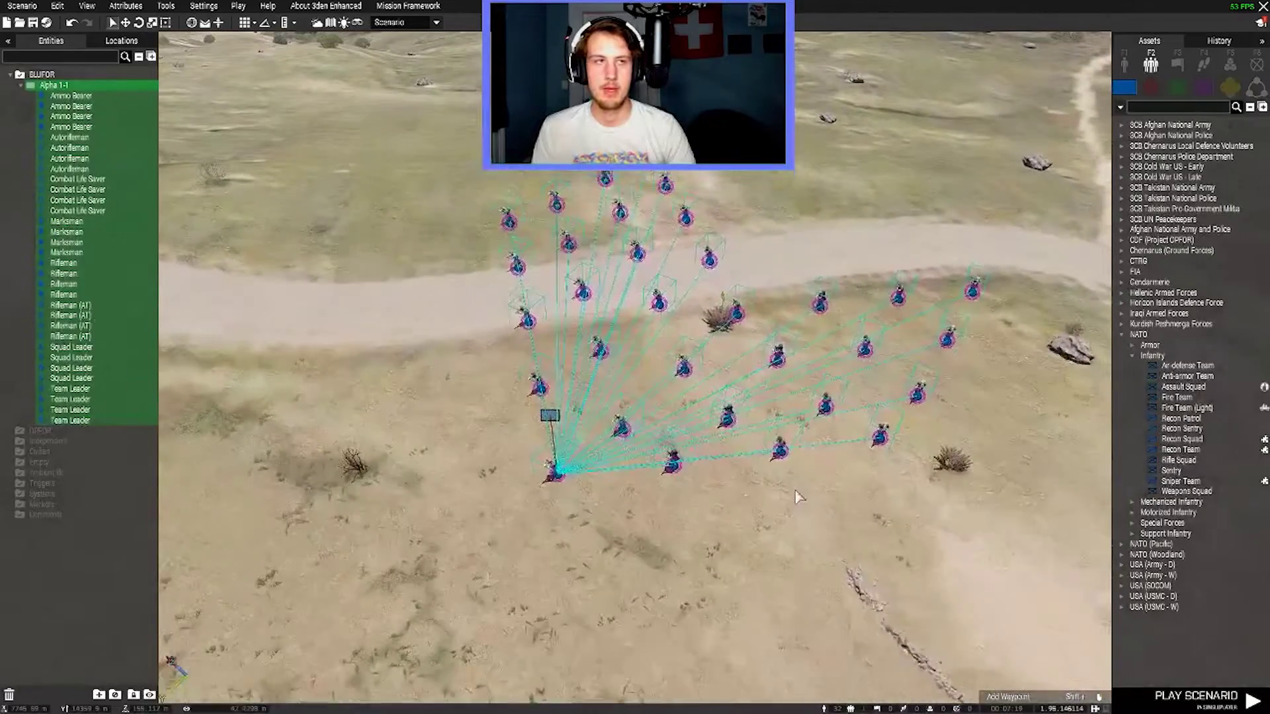
{"action": "scroll", "coordinate": [714, 466], "scroll_direction": "up", "scroll_amount": 3}
{"action": "scroll", "coordinate": [695, 451], "scroll_direction": "down", "scroll_amount": 3}
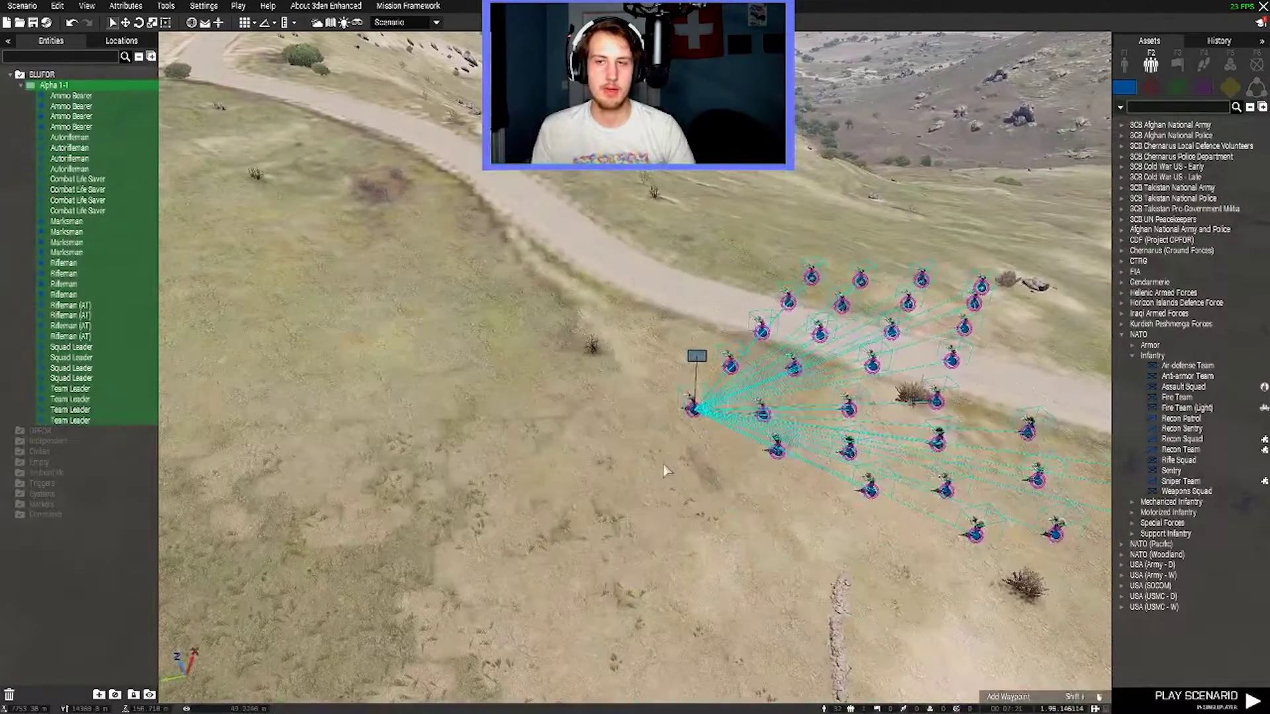
Deselect the squad and move the view toward the stone buildings.
{"action": "left_click", "coordinate": [799, 474]}
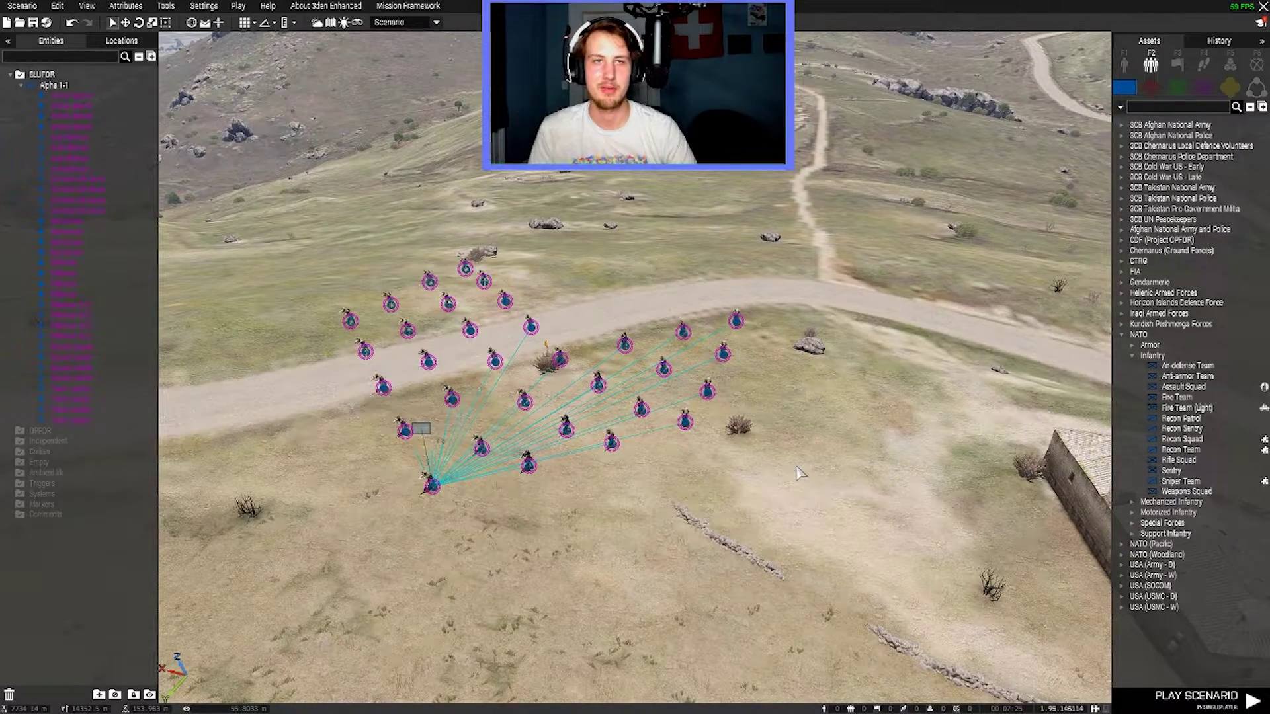
{"action": "key", "text": "w"}
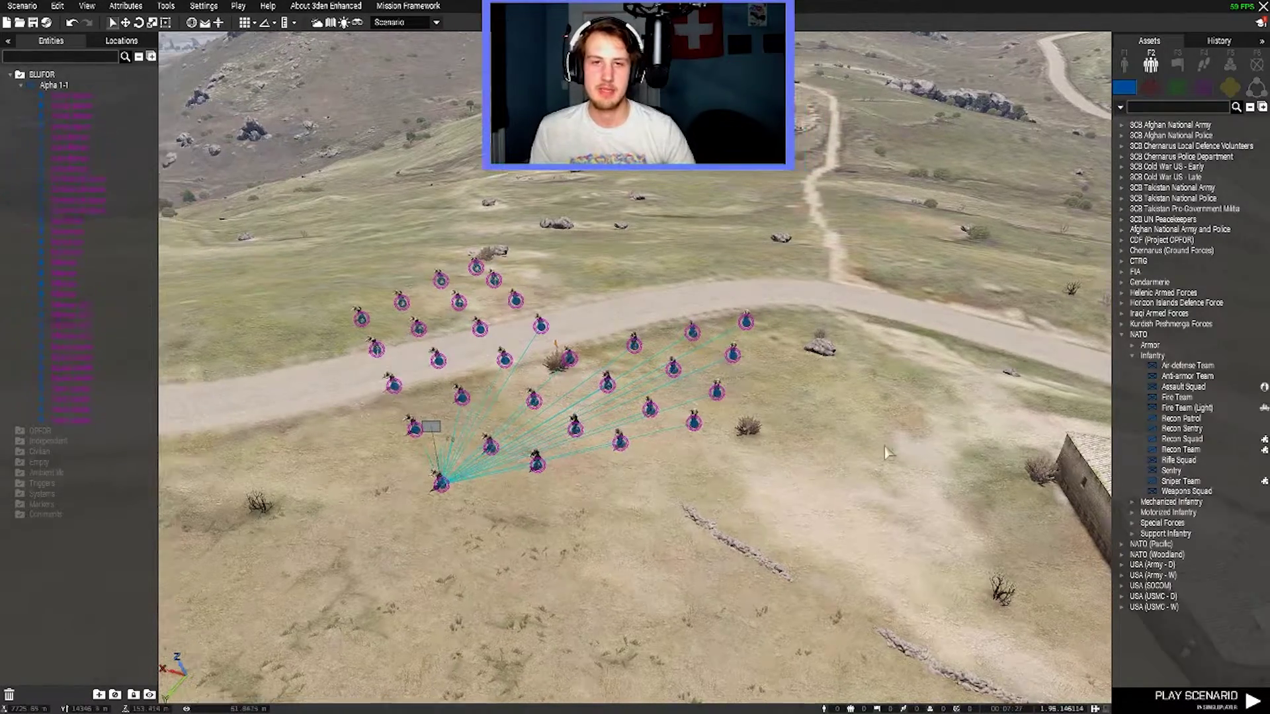
{"action": "key", "text": "a"}
{"action": "right_click_drag", "start_coordinate": [730, 509], "coordinate": [865, 474]}
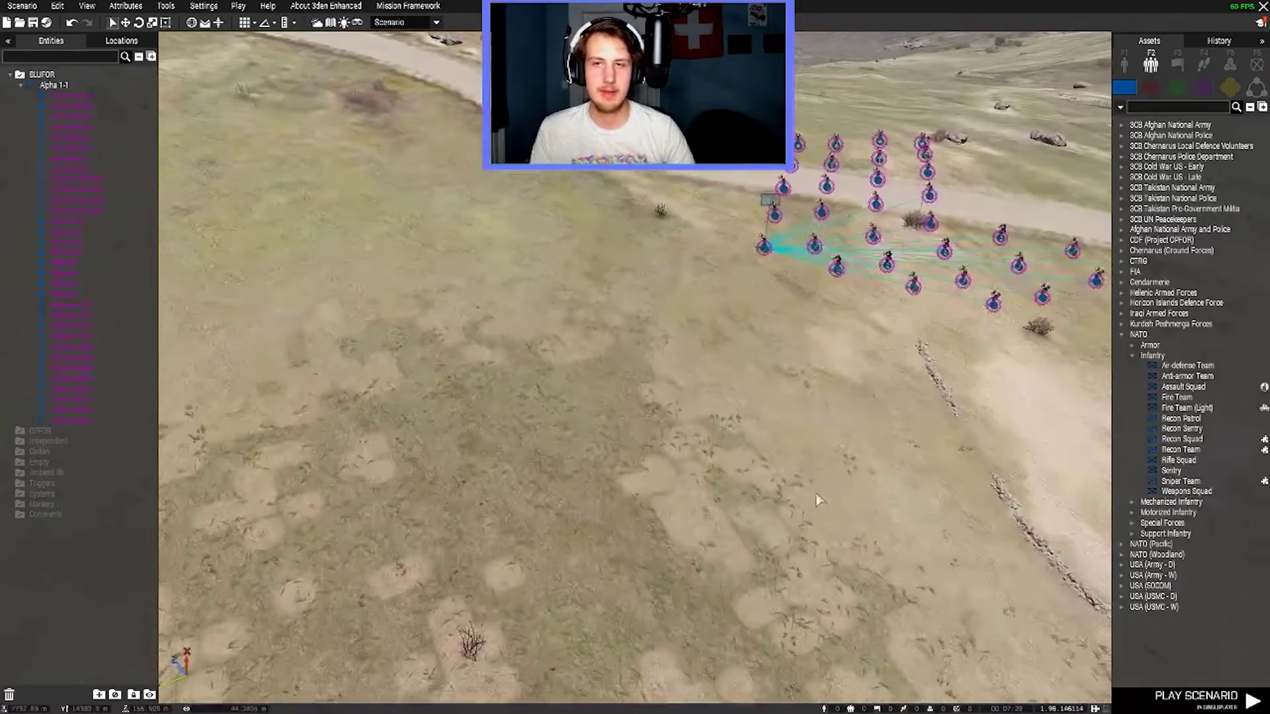
{"action": "key", "text": "d"}
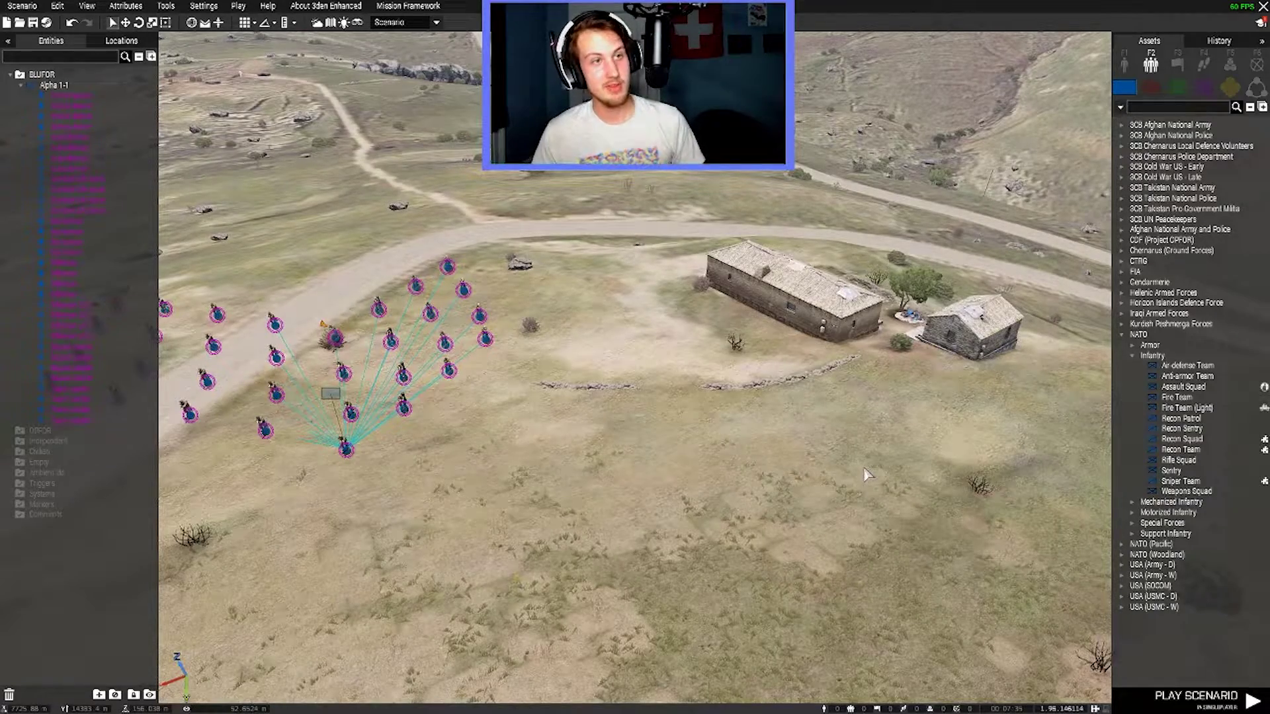
Place a NATO Sentry group beside the stone farm buildings.
{"action": "left_click", "coordinate": [1171, 470]}
{"action": "key", "text": "w"}
{"action": "key", "text": "d"}
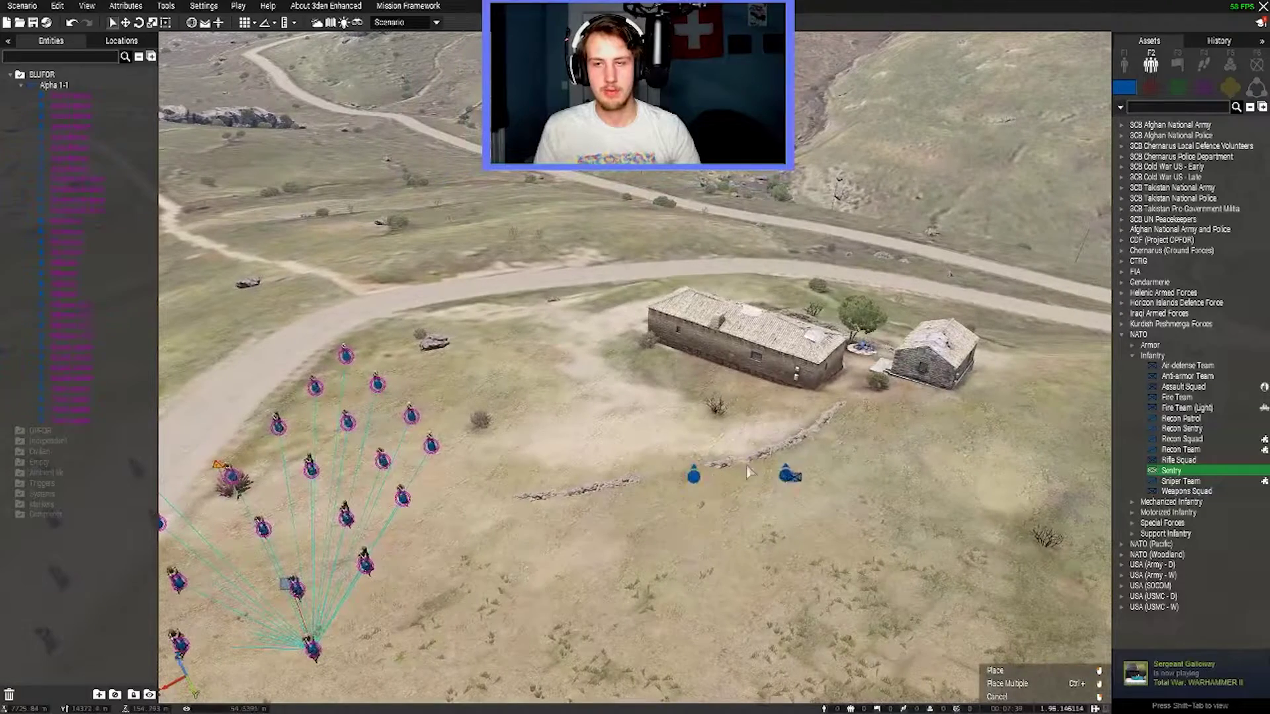
{"action": "left_click", "coordinate": [721, 462]}
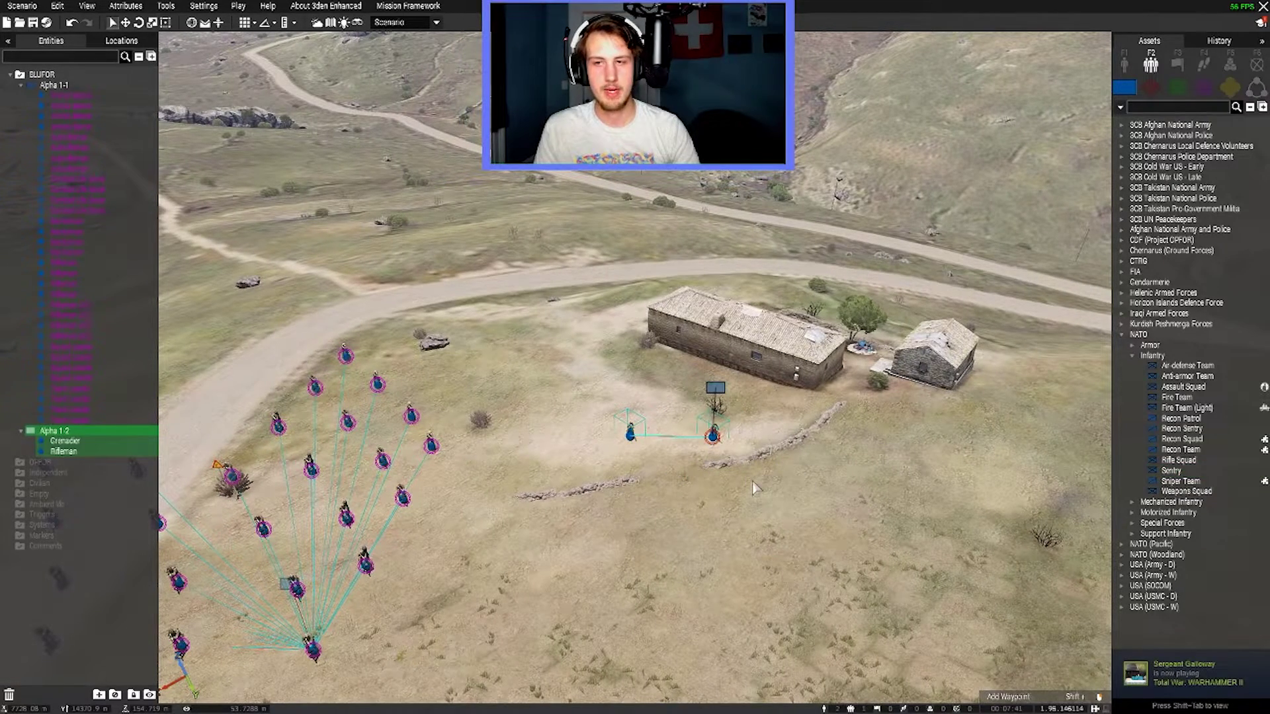
Check one sentry's attributes unchanged, then open and confirm the Grenadier's attributes.
{"action": "double_click", "coordinate": [715, 441]}
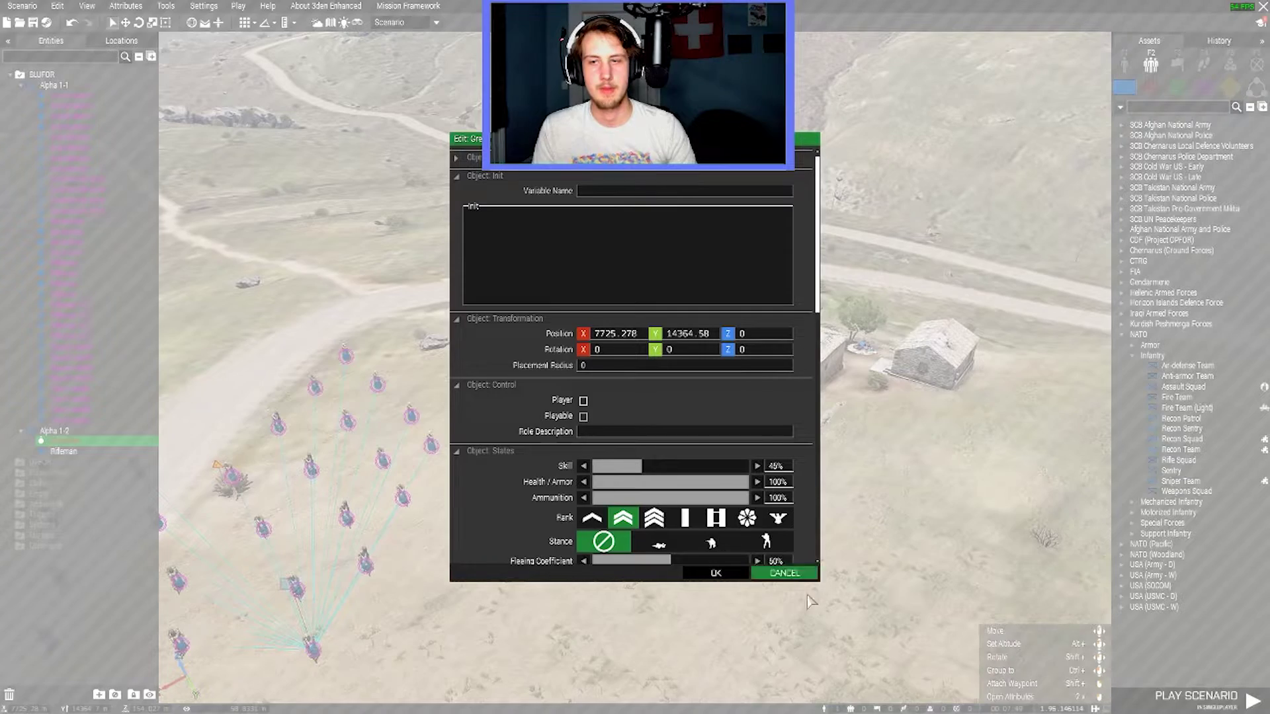
{"action": "left_click", "coordinate": [784, 573]}
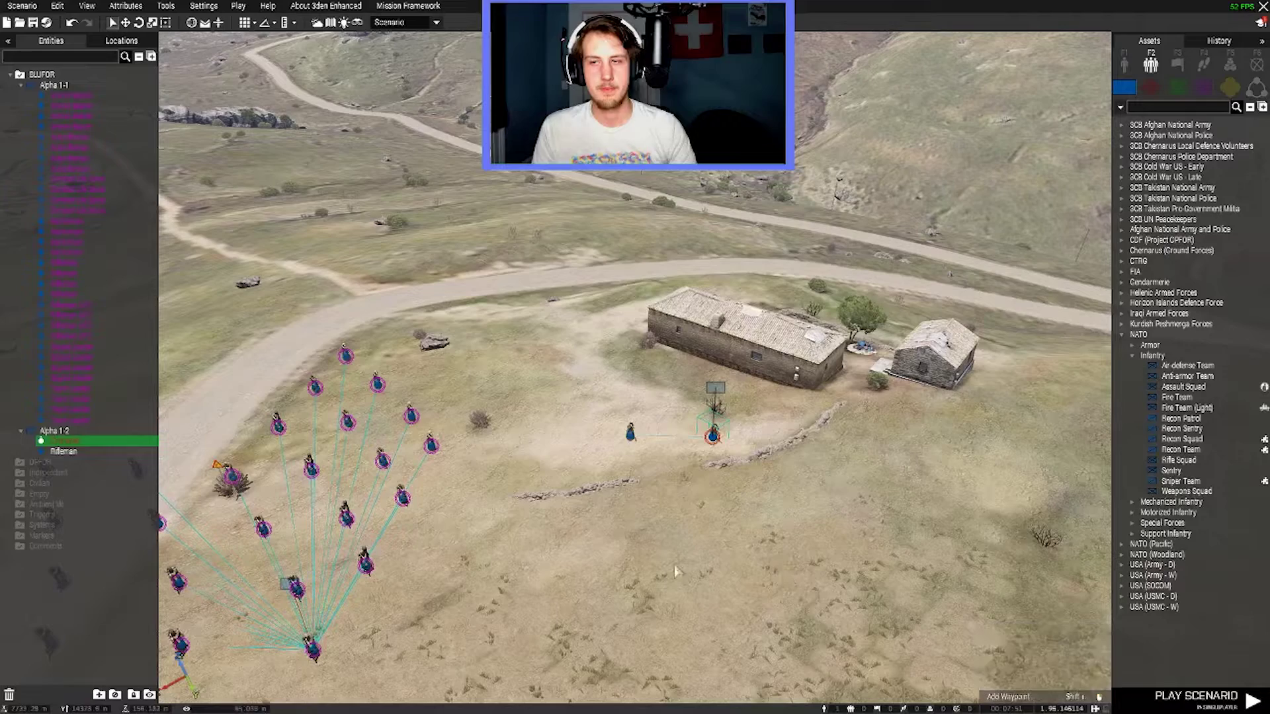
{"action": "double_click", "coordinate": [712, 442]}
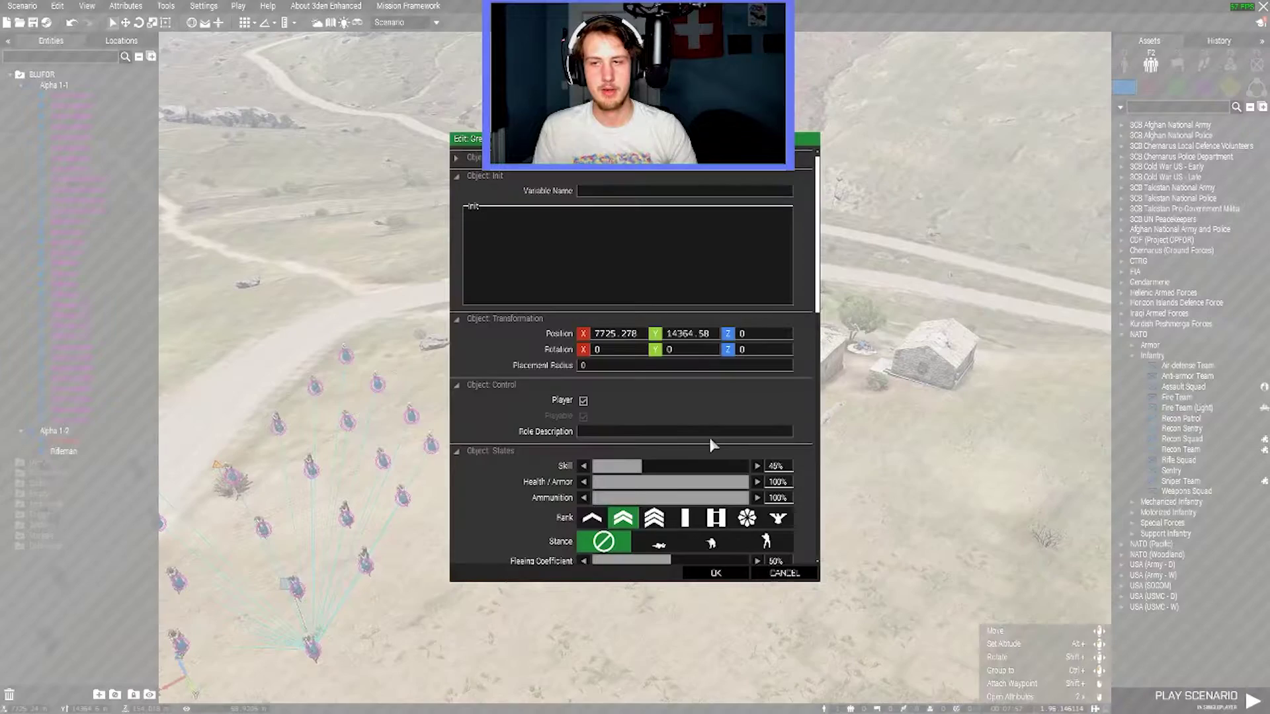
{"action": "left_click", "coordinate": [717, 573]}
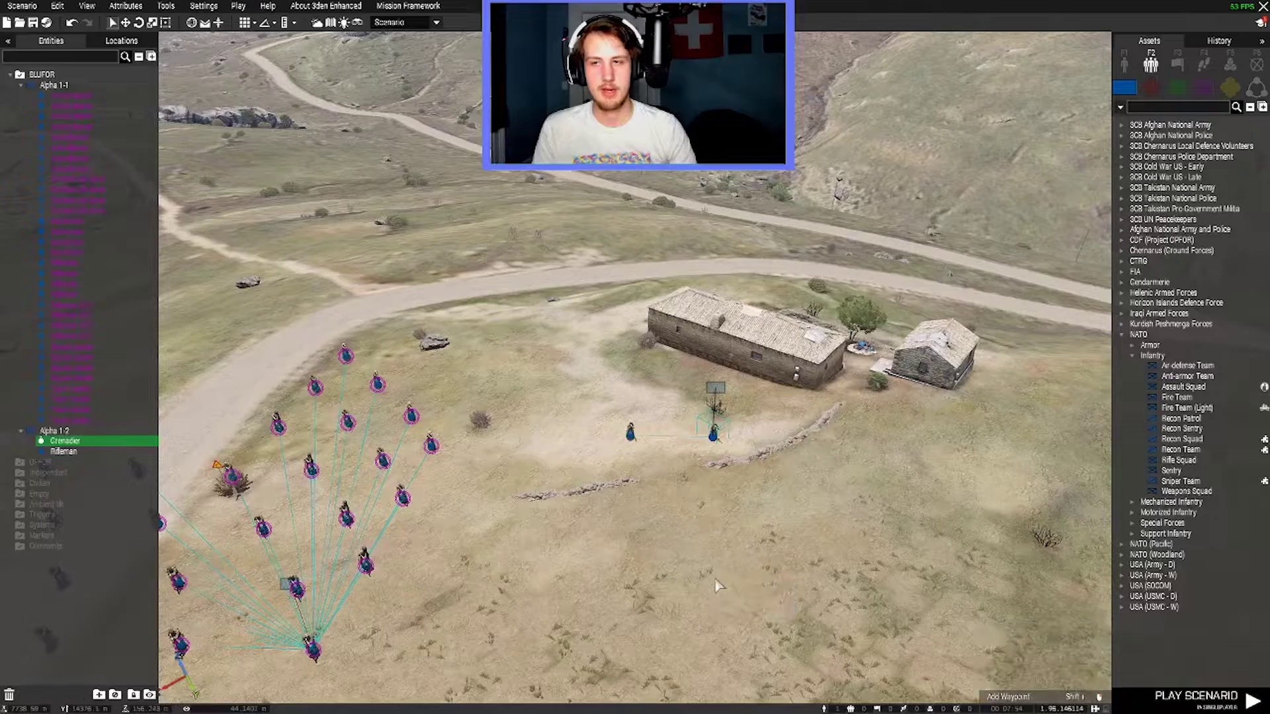
Make the Alpha 1-2 Grenadier playable with role 'Zeus' and variable name Zeus1.
{"action": "double_click", "coordinate": [717, 390]}
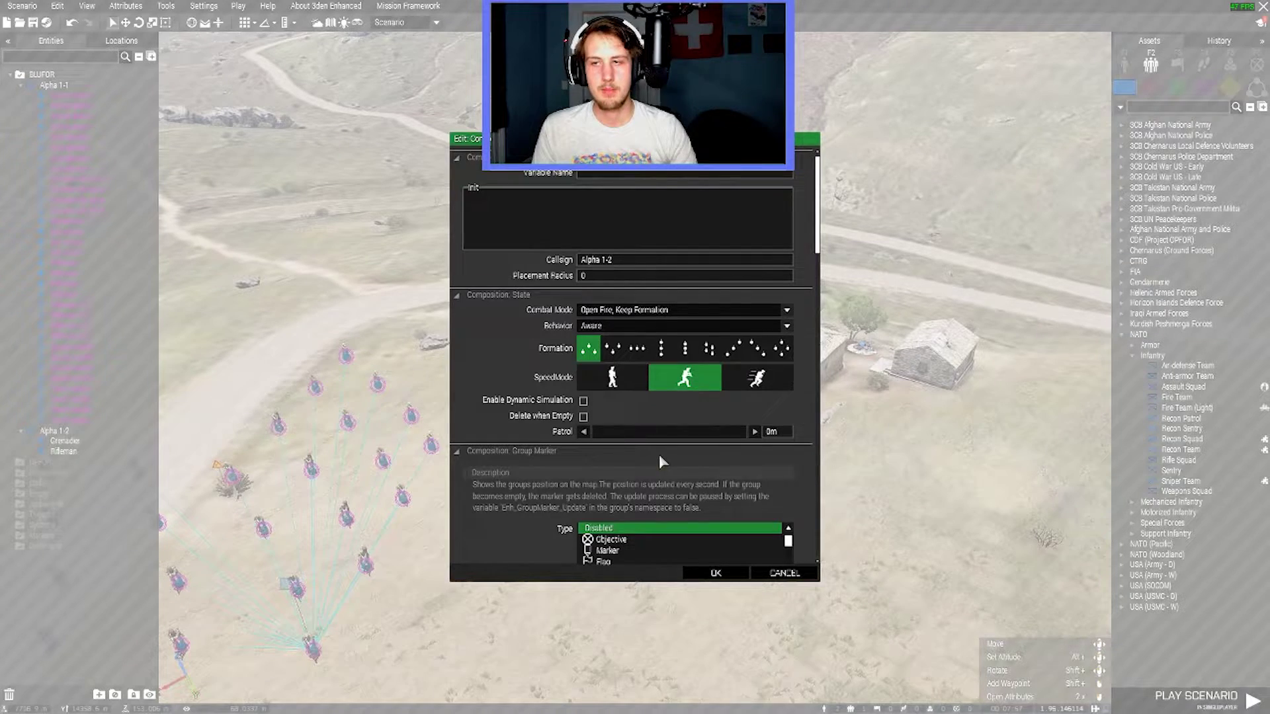
{"action": "scroll", "coordinate": [659, 455], "scroll_direction": "down", "scroll_amount": 2}
{"action": "scroll", "coordinate": [625, 455], "scroll_direction": "down", "scroll_amount": 5}
{"action": "scroll", "coordinate": [595, 396], "scroll_direction": "down", "scroll_amount": 3}
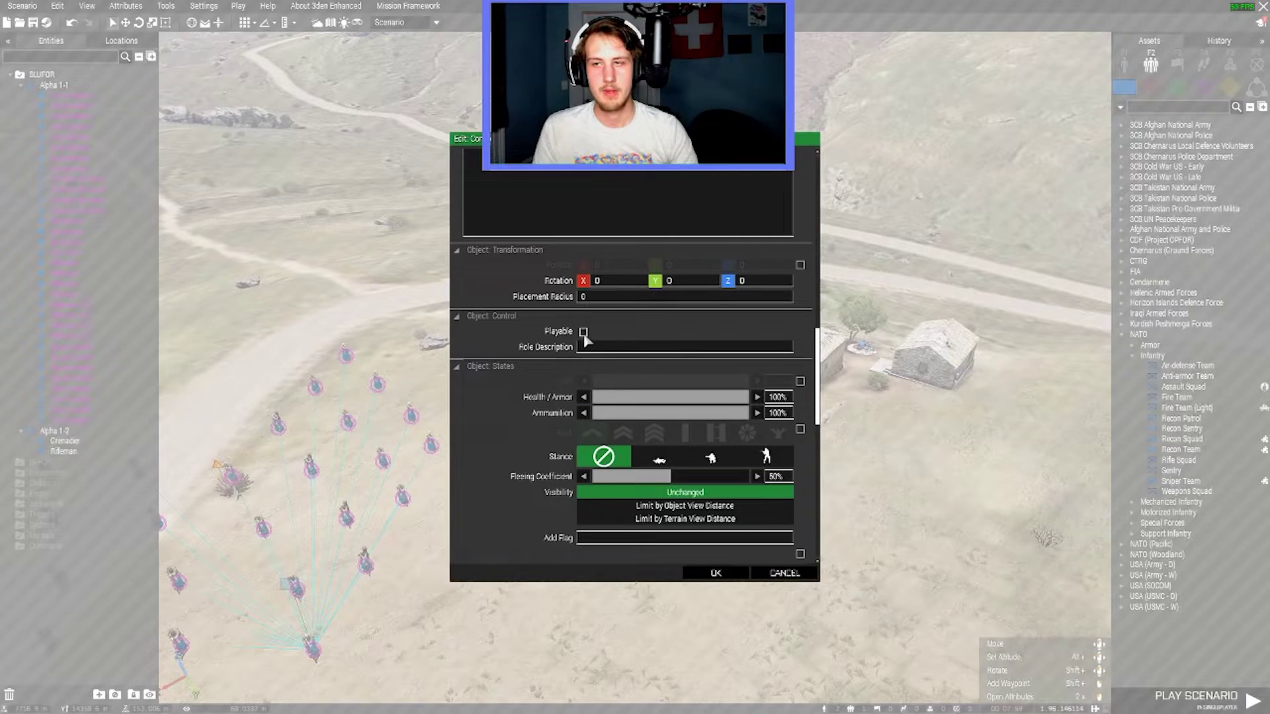
{"action": "type", "text": "Zeus"}
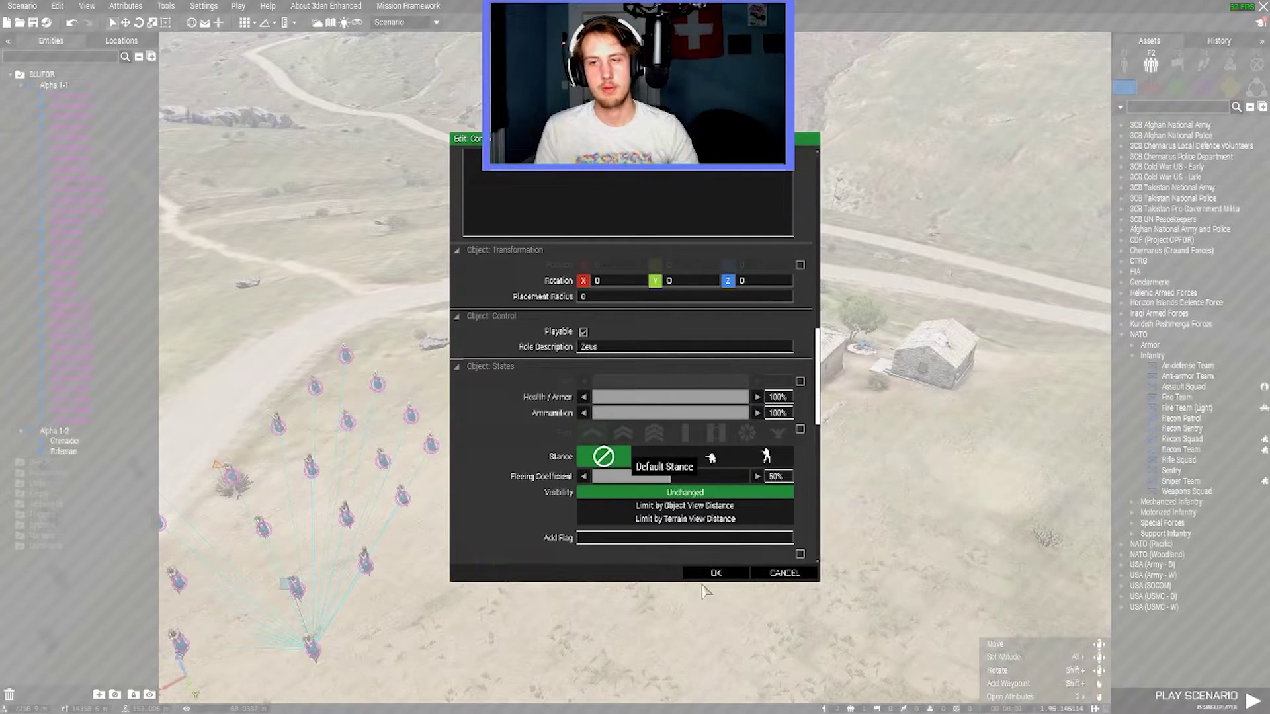
{"action": "left_click", "coordinate": [715, 573]}
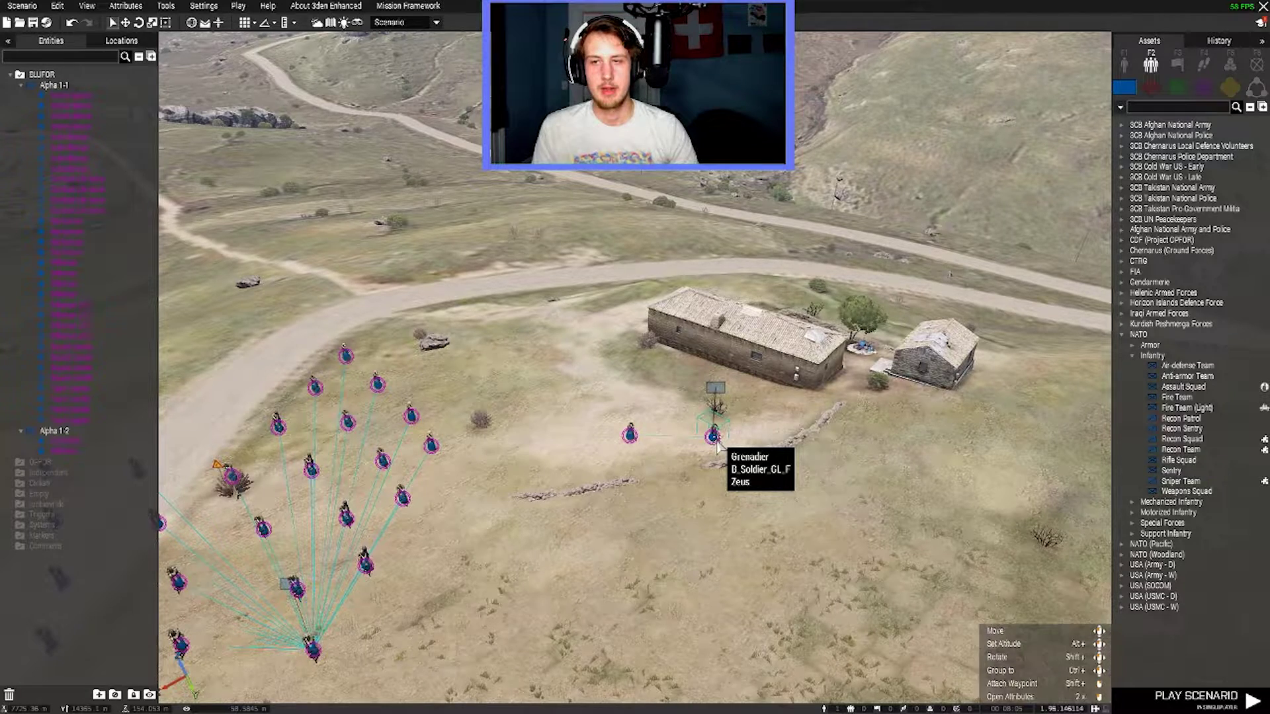
{"action": "double_click", "coordinate": [714, 436]}
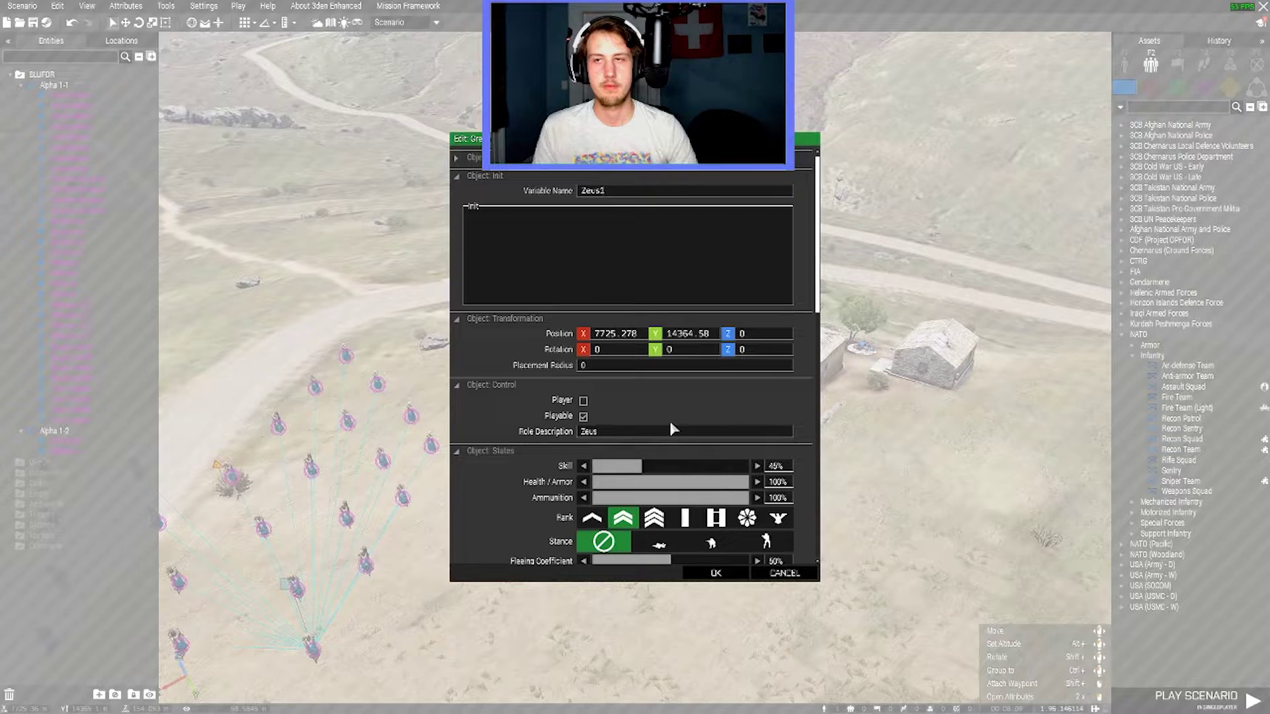
{"action": "left_click", "coordinate": [714, 574]}
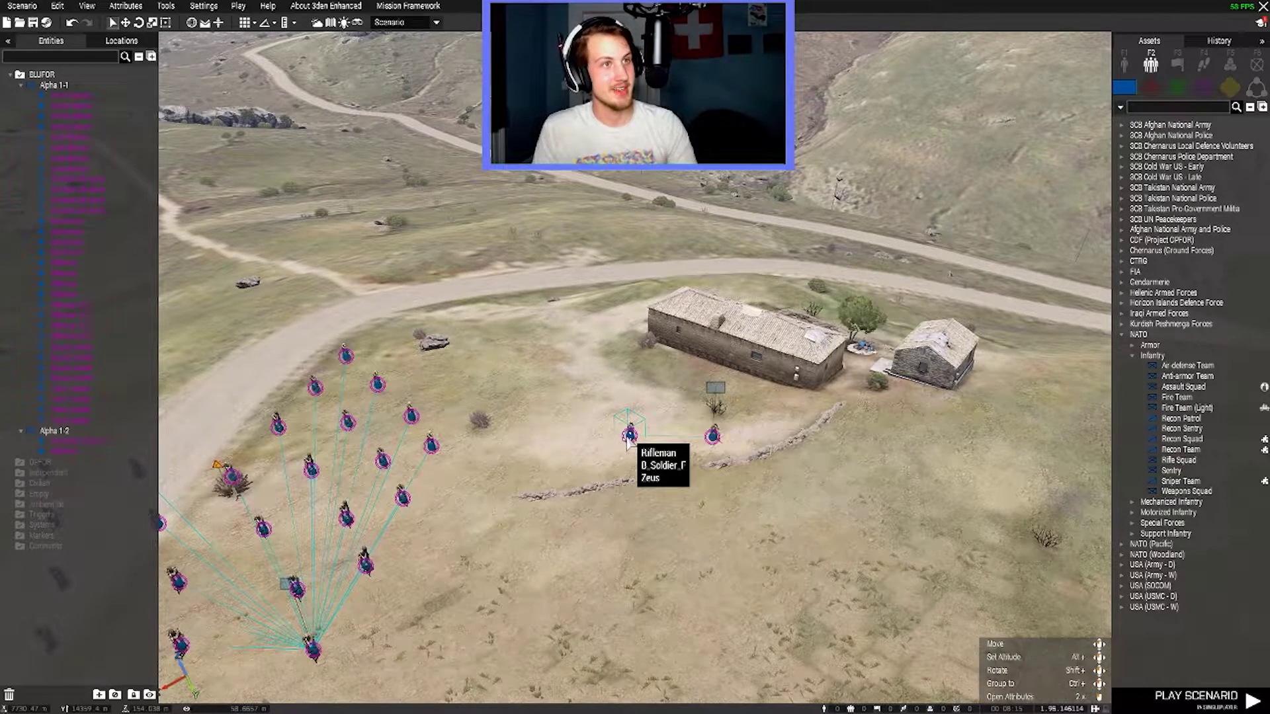
Make the Alpha 1-2 rifleman playable with role 'Zeus' and variable name Zeus2.
{"action": "left_click", "coordinate": [627, 441]}
{"action": "double_click", "coordinate": [627, 442]}
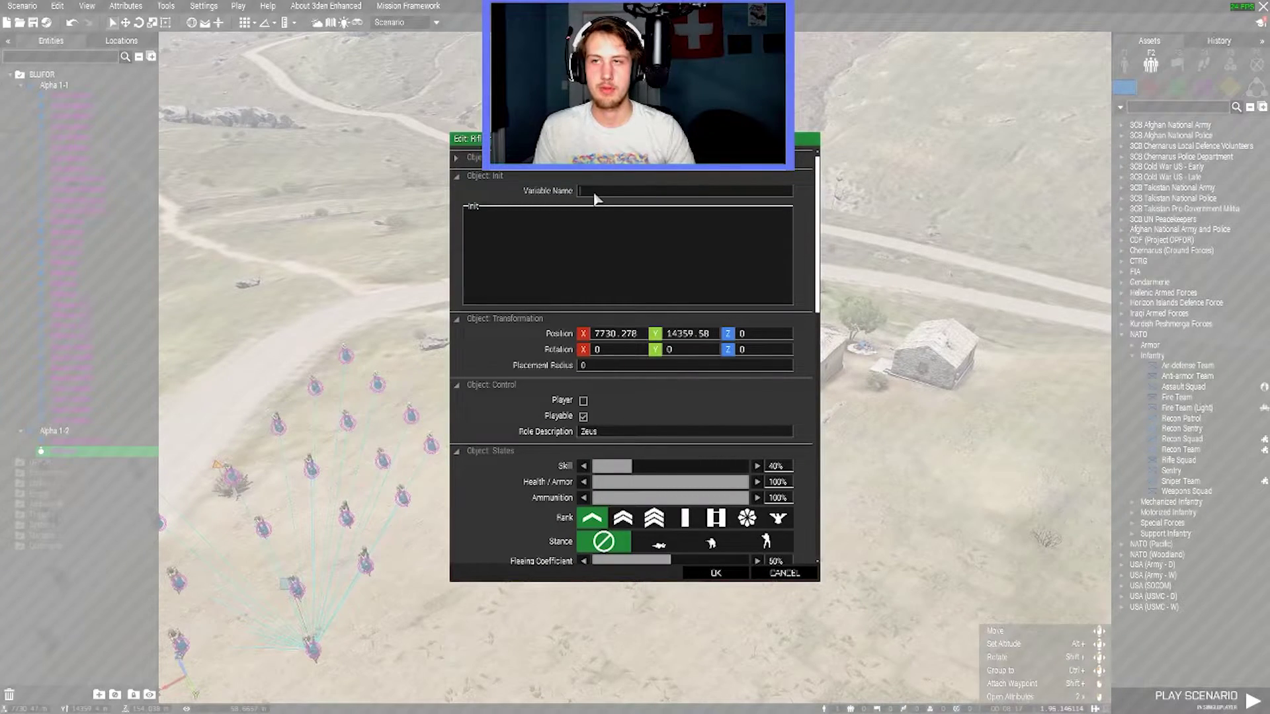
{"action": "left_click", "coordinate": [715, 573]}
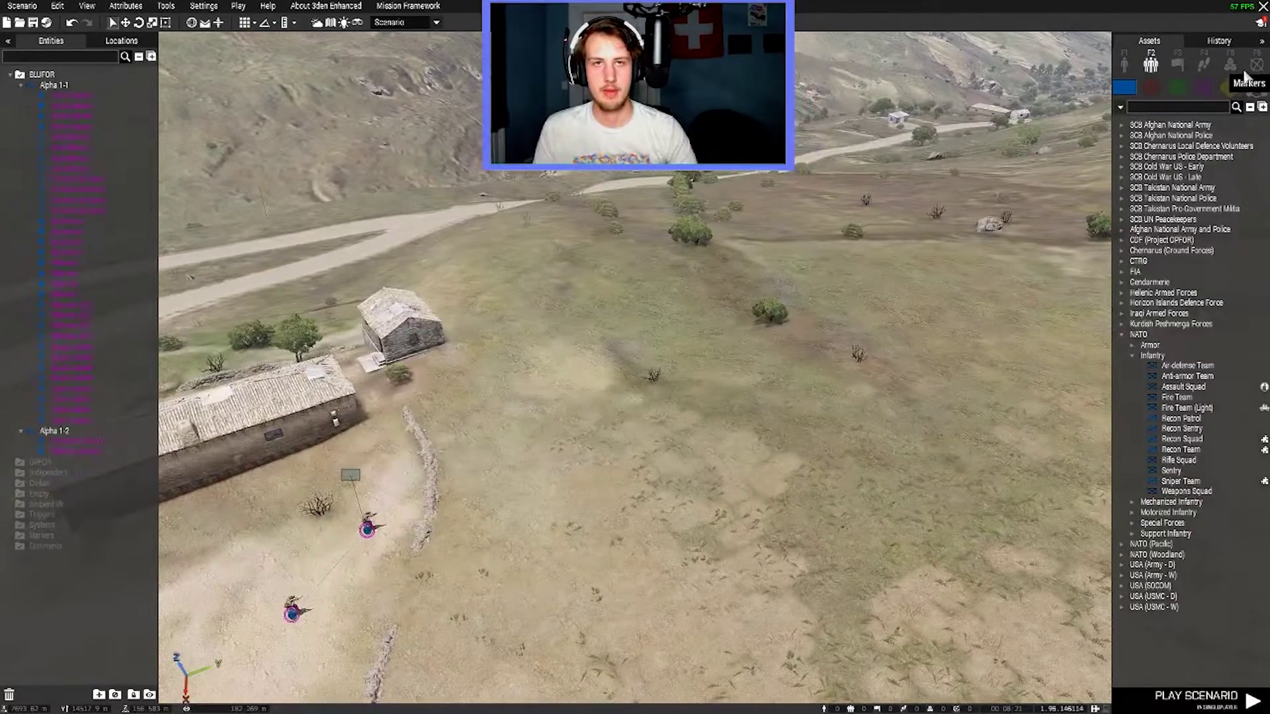
Select the Game Master module from the Zeus modules category.
{"action": "left_click", "coordinate": [1229, 65]}
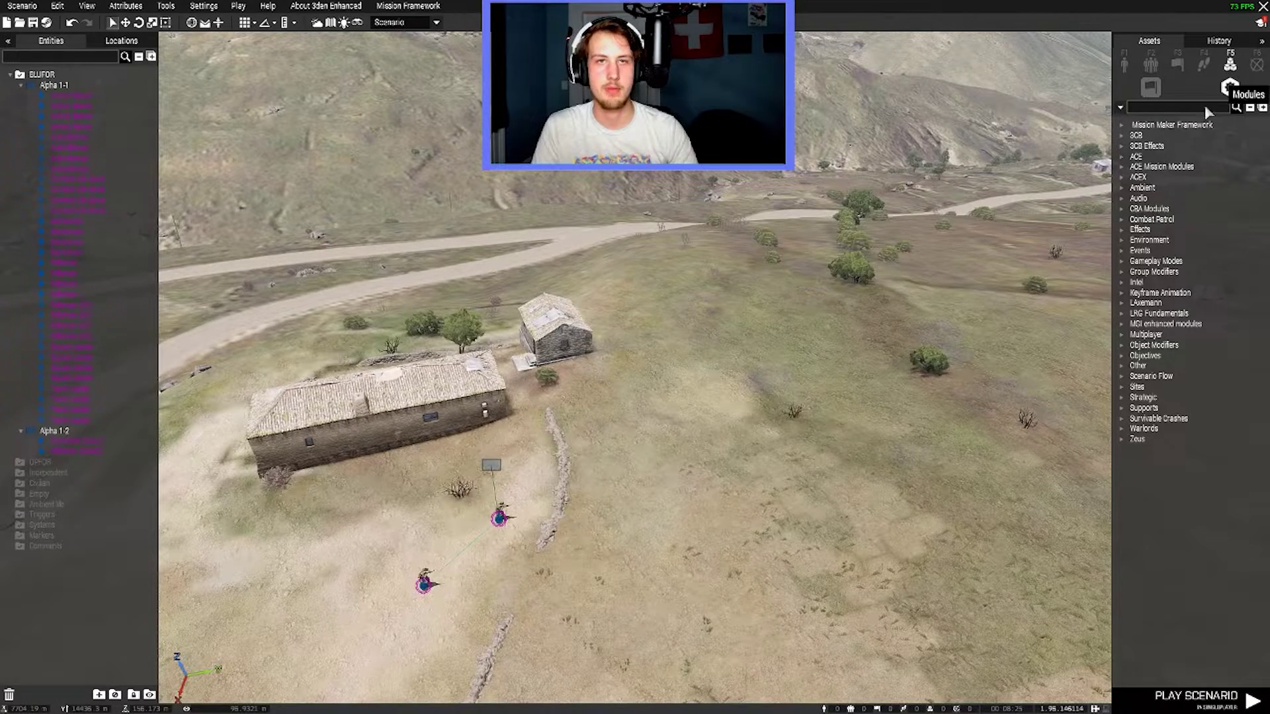
{"action": "left_click", "coordinate": [1122, 440]}
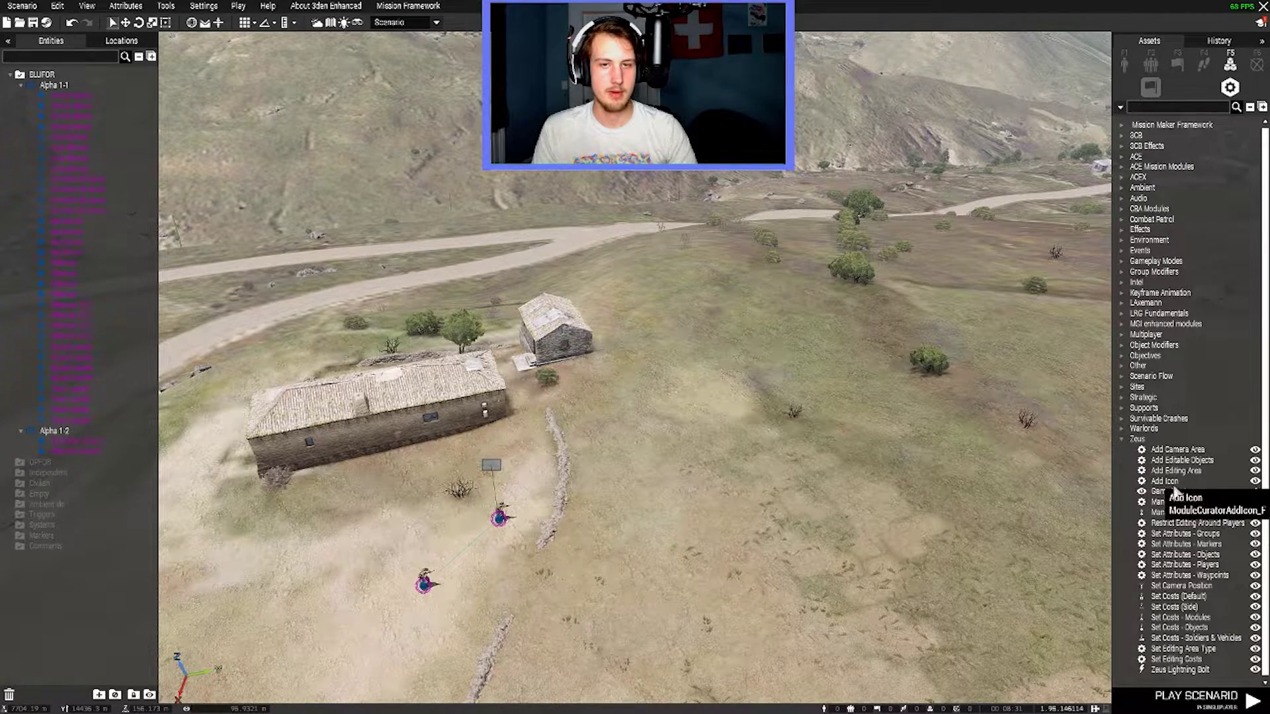
{"action": "left_click", "coordinate": [1173, 491]}
{"action": "key", "text": "a"}
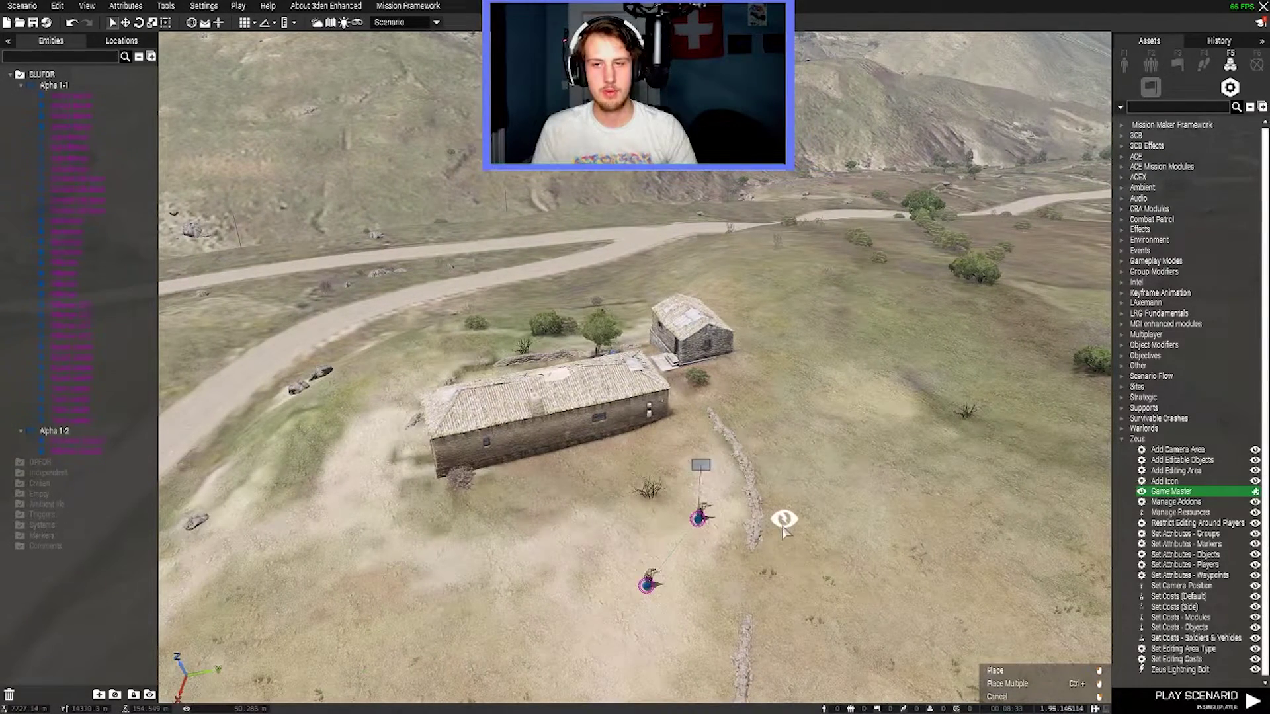
Place two Game Master modules beside the Alpha 1-2 Zeus soldiers.
{"action": "left_click", "coordinate": [783, 522]}
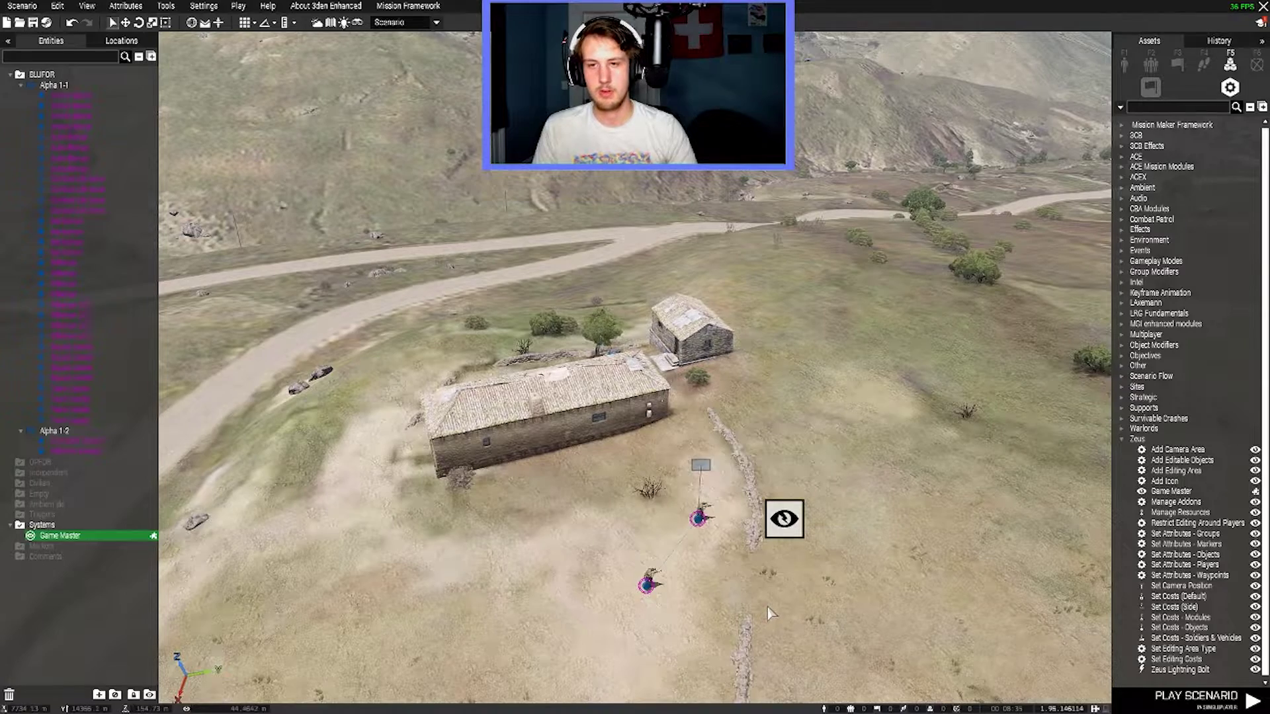
{"action": "left_click", "coordinate": [783, 518]}
{"action": "key", "text": "ctrl+c"}
{"action": "key", "text": "ctrl+v"}
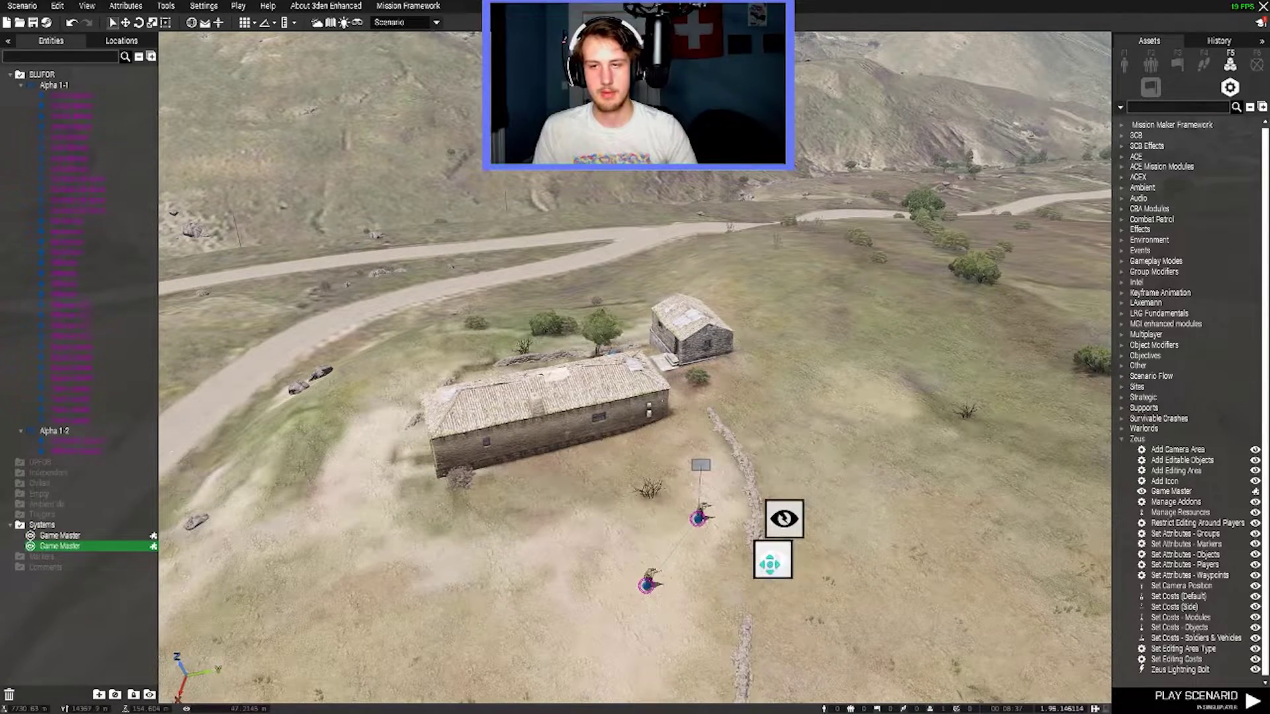
{"action": "right_click_drag", "start_coordinate": [761, 593], "coordinate": [668, 443]}
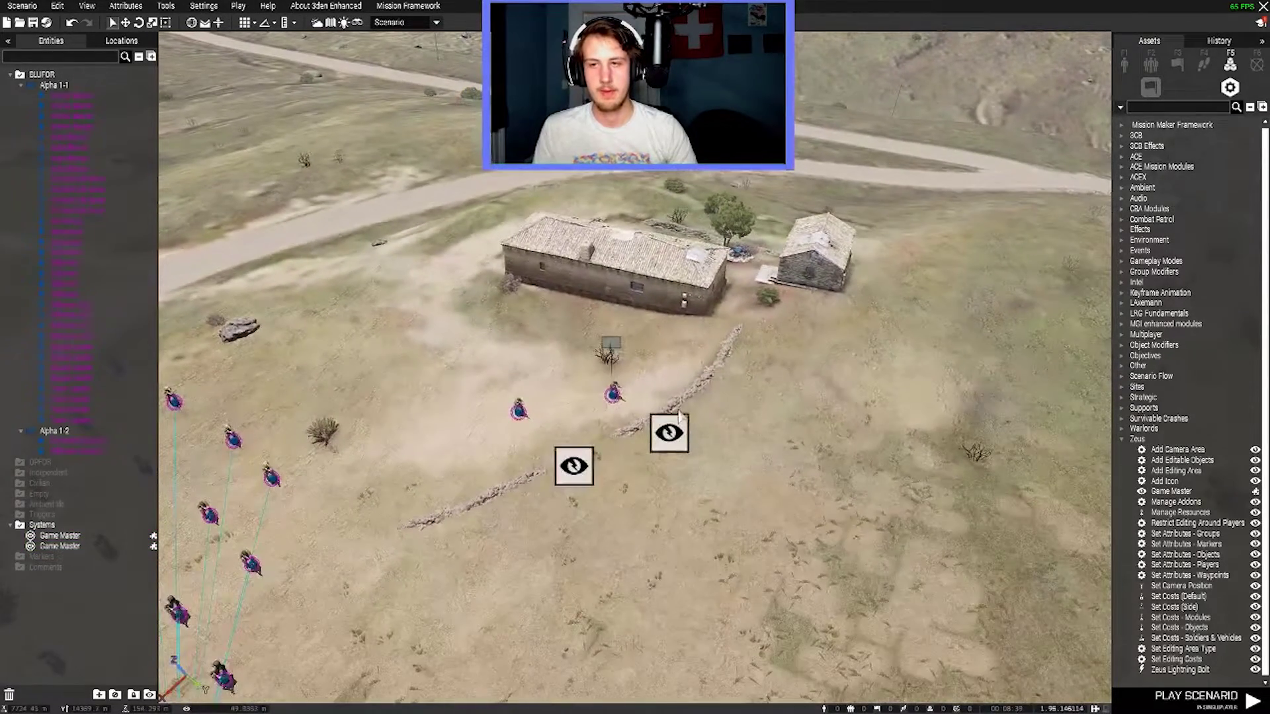
Set the two Game Master modules' owners to Zeus1 and Zeus2.
{"action": "double_click", "coordinate": [668, 437]}
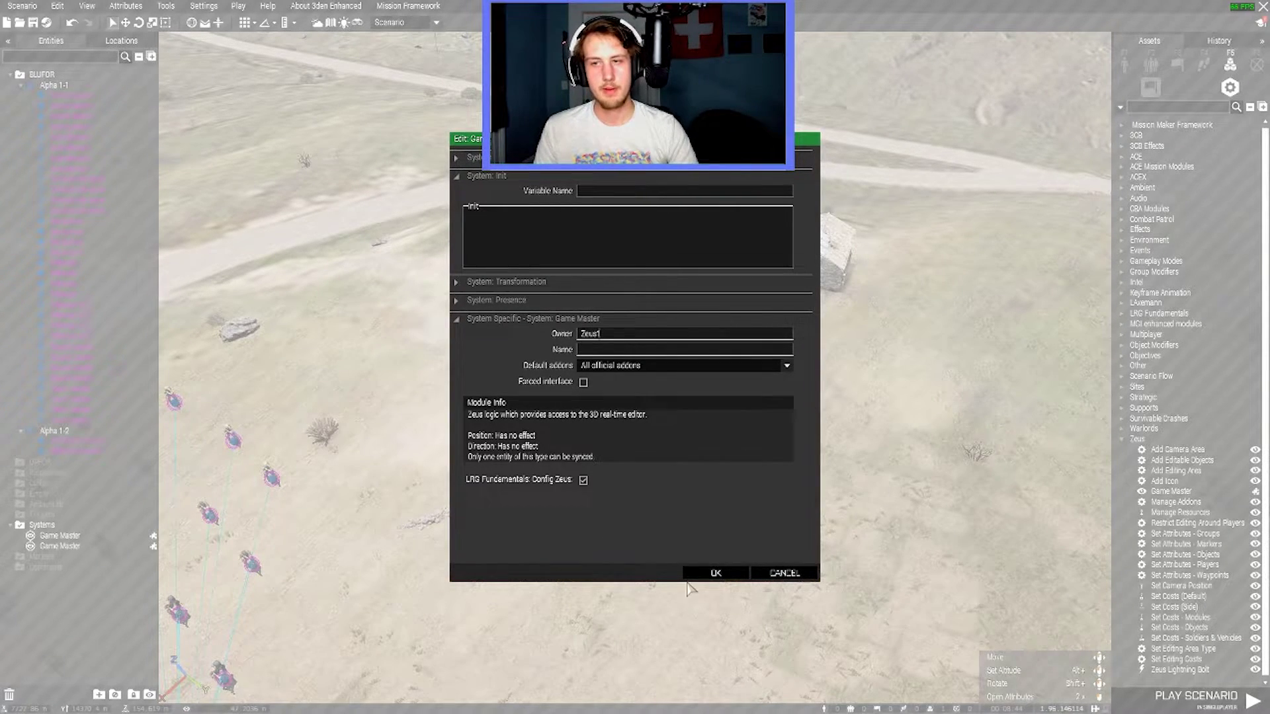
{"action": "left_click", "coordinate": [720, 574]}
{"action": "double_click", "coordinate": [571, 464]}
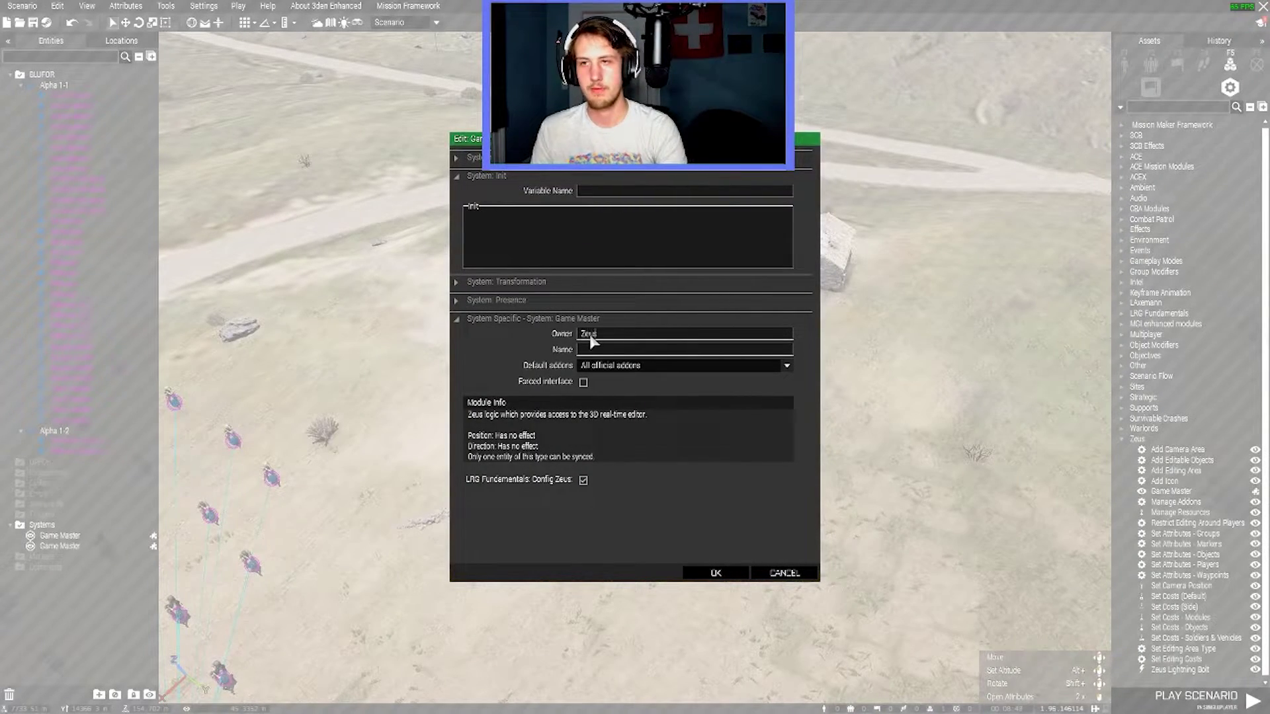
{"action": "type", "text": "2"}
{"action": "left_click", "coordinate": [712, 572]}
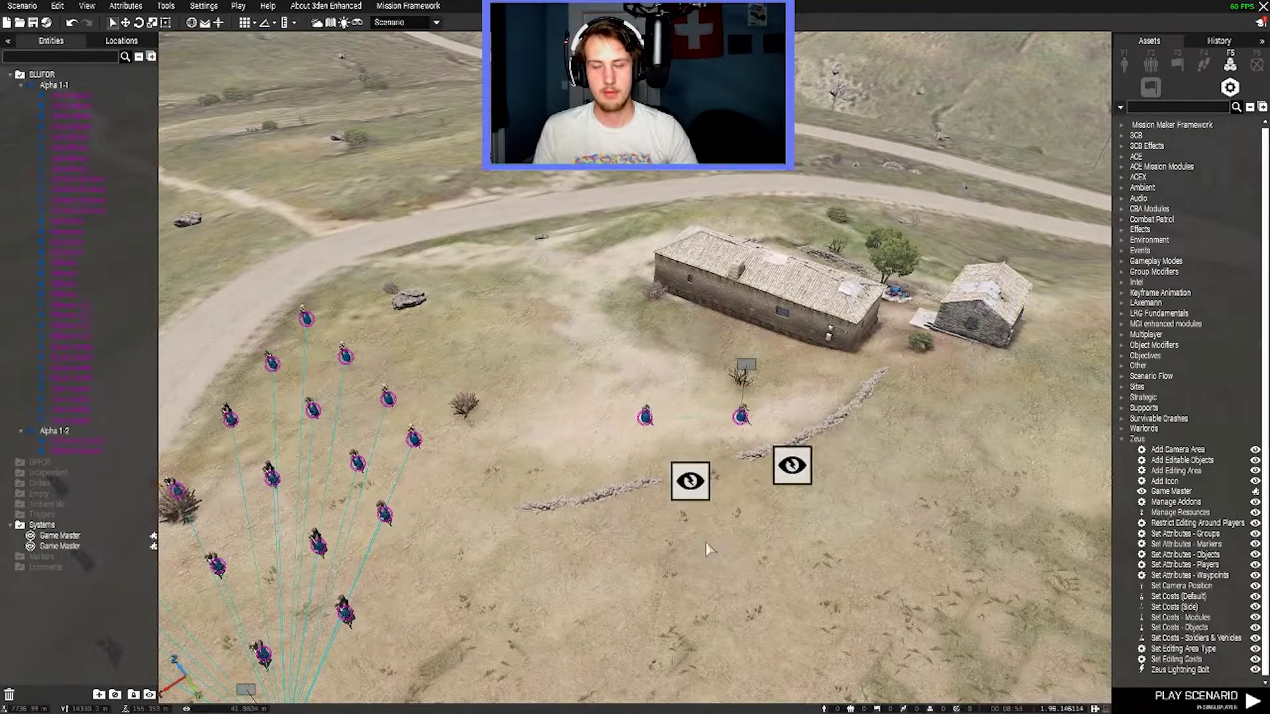
{"action": "mouse_move", "coordinate": [842, 520]}
{"action": "right_mouse_down"}
{"action": "mouse_move", "coordinate": [832, 548]}
{"action": "mouse_move", "coordinate": [725, 546]}
{"action": "right_mouse_up"}
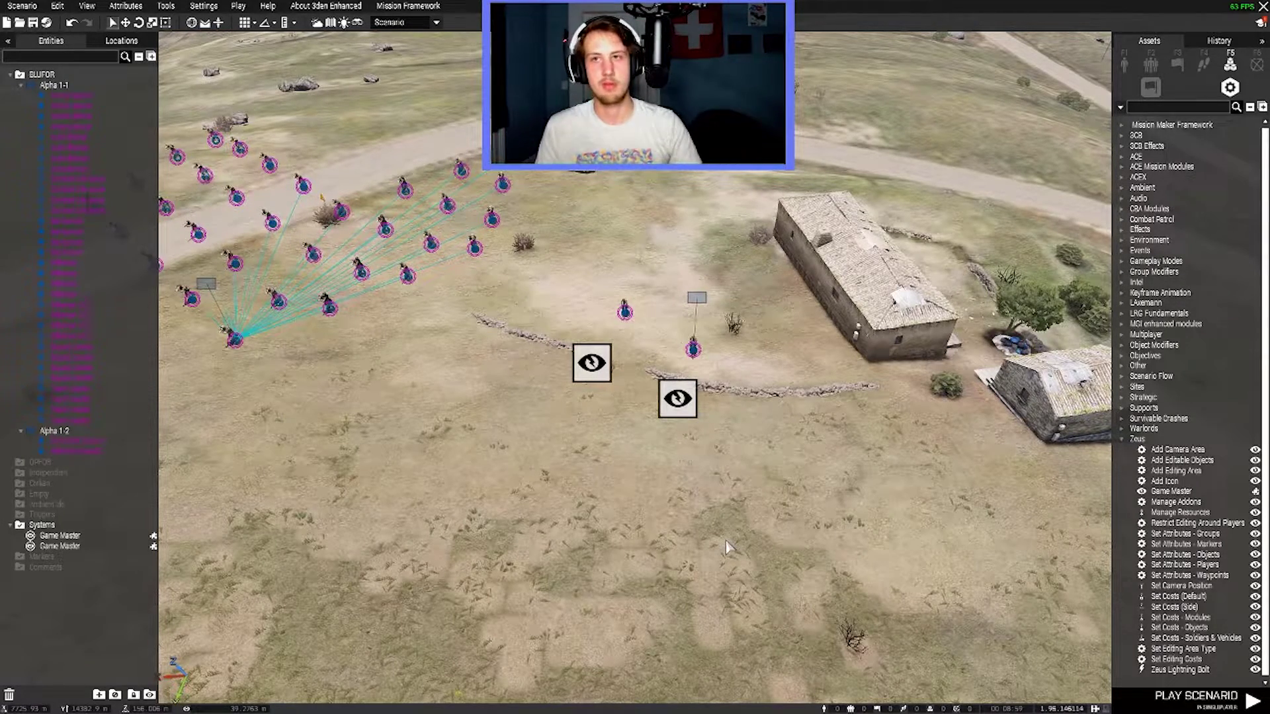
{"action": "right_click_drag", "start_coordinate": [758, 568], "coordinate": [948, 459]}
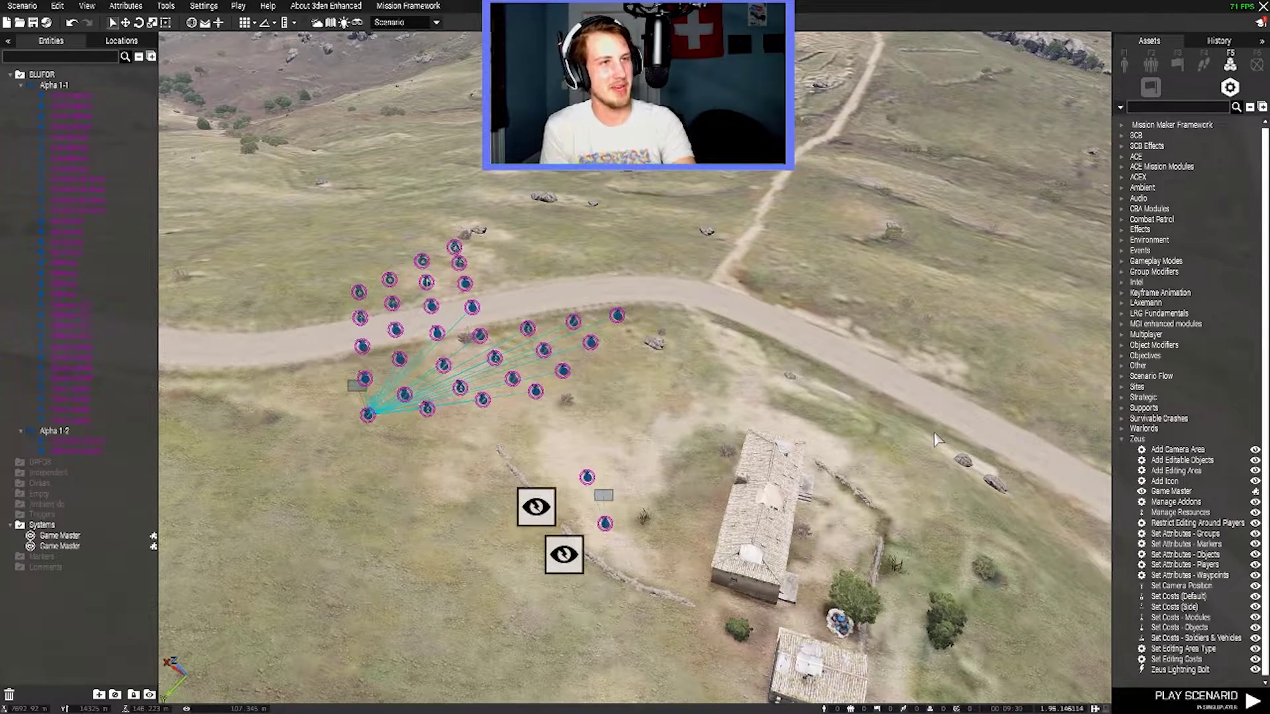
{"action": "scroll", "coordinate": [813, 458], "scroll_direction": "down", "scroll_amount": 5}
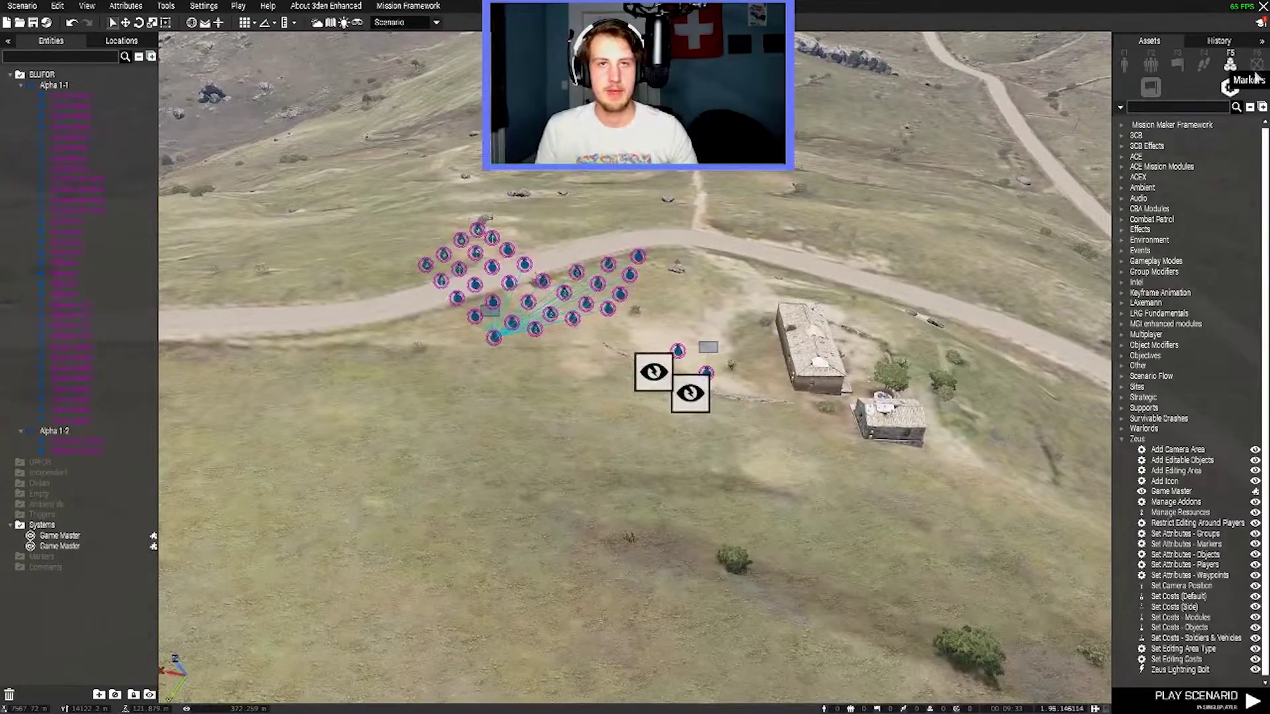
On the 2D map, place a Respawn marker near the squad and modules.
{"action": "left_click", "coordinate": [1256, 65]}
{"action": "key", "text": "m"}
{"action": "scroll", "coordinate": [691, 409], "scroll_direction": "up", "scroll_amount": 5}
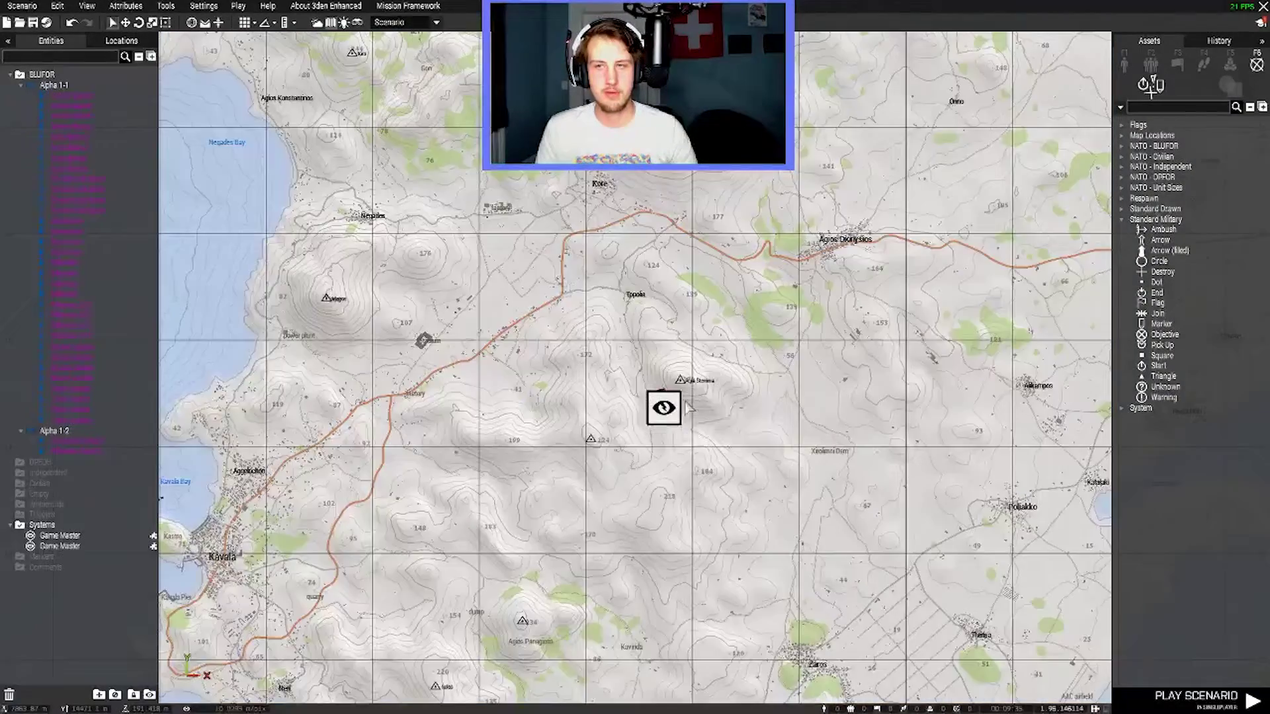
{"action": "scroll", "coordinate": [691, 408], "scroll_direction": "up", "scroll_amount": 2}
{"action": "scroll", "coordinate": [691, 410], "scroll_direction": "up", "scroll_amount": 2}
{"action": "scroll", "coordinate": [655, 402], "scroll_direction": "up", "scroll_amount": 2}
{"action": "scroll", "coordinate": [631, 397], "scroll_direction": "up", "scroll_amount": 2}
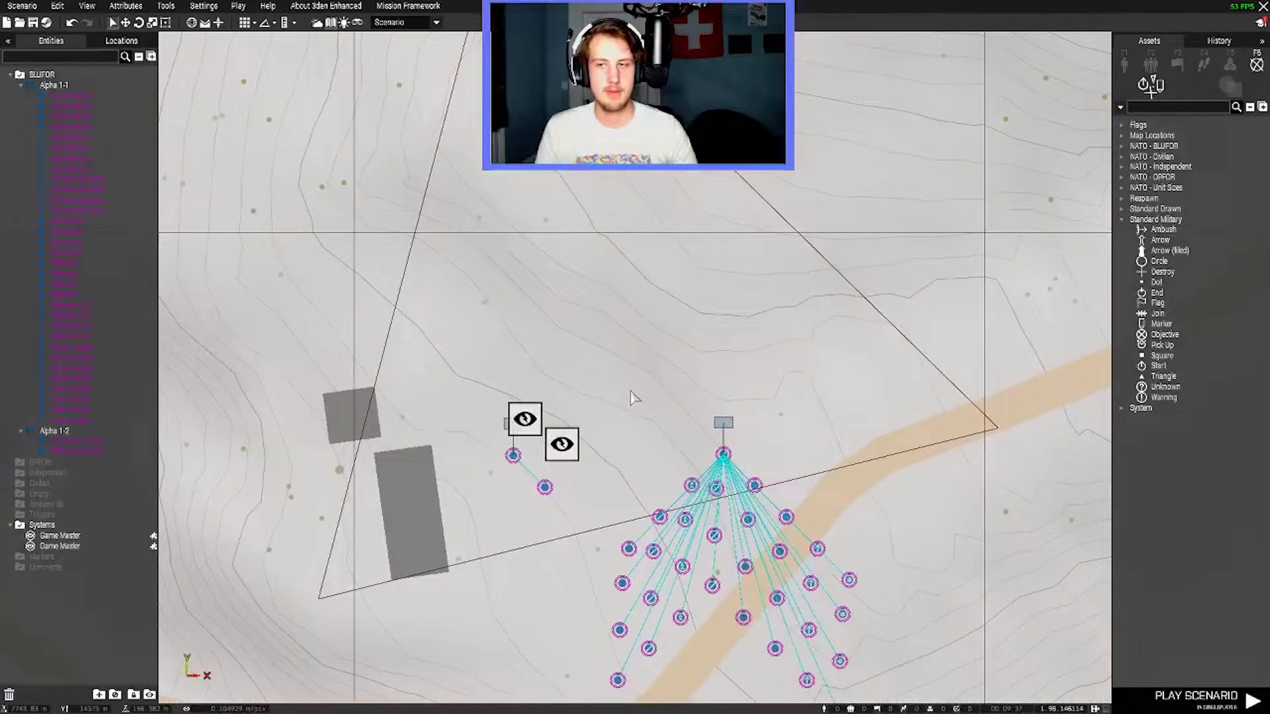
{"action": "scroll", "coordinate": [631, 397], "scroll_direction": "down", "scroll_amount": 2}
{"action": "scroll", "coordinate": [695, 346], "scroll_direction": "down", "scroll_amount": 3}
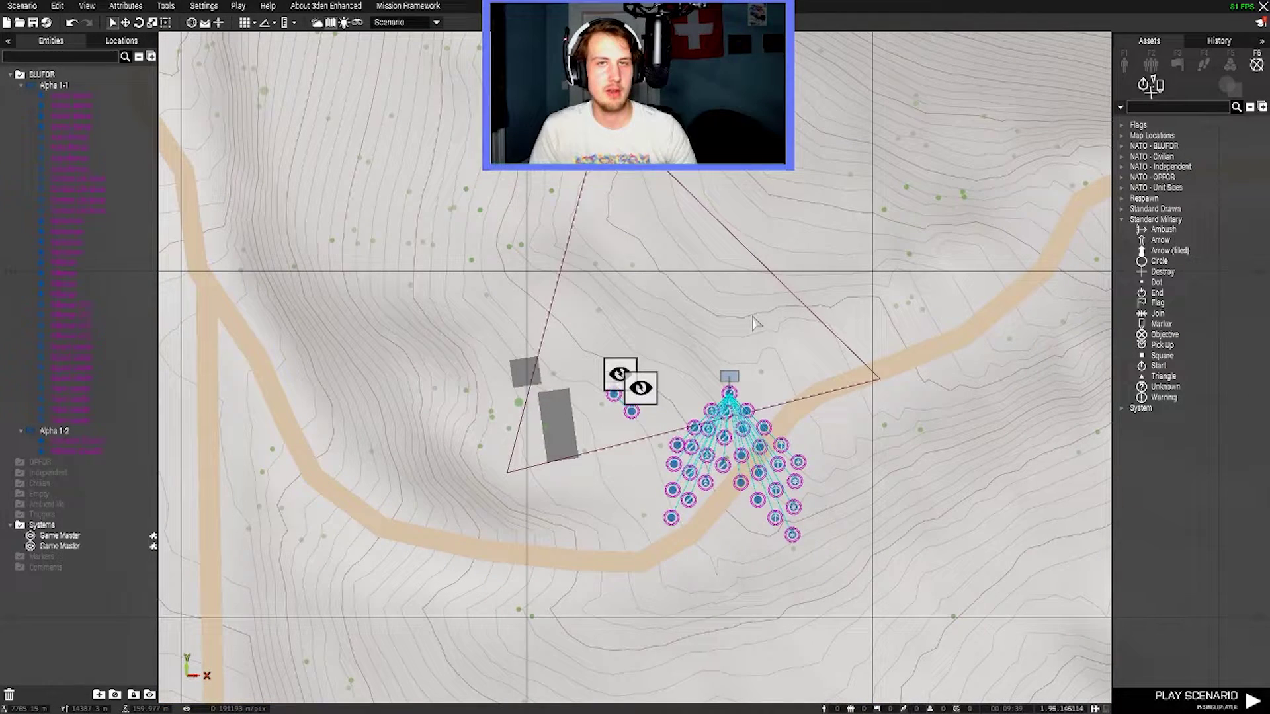
{"action": "left_click", "coordinate": [1123, 199]}
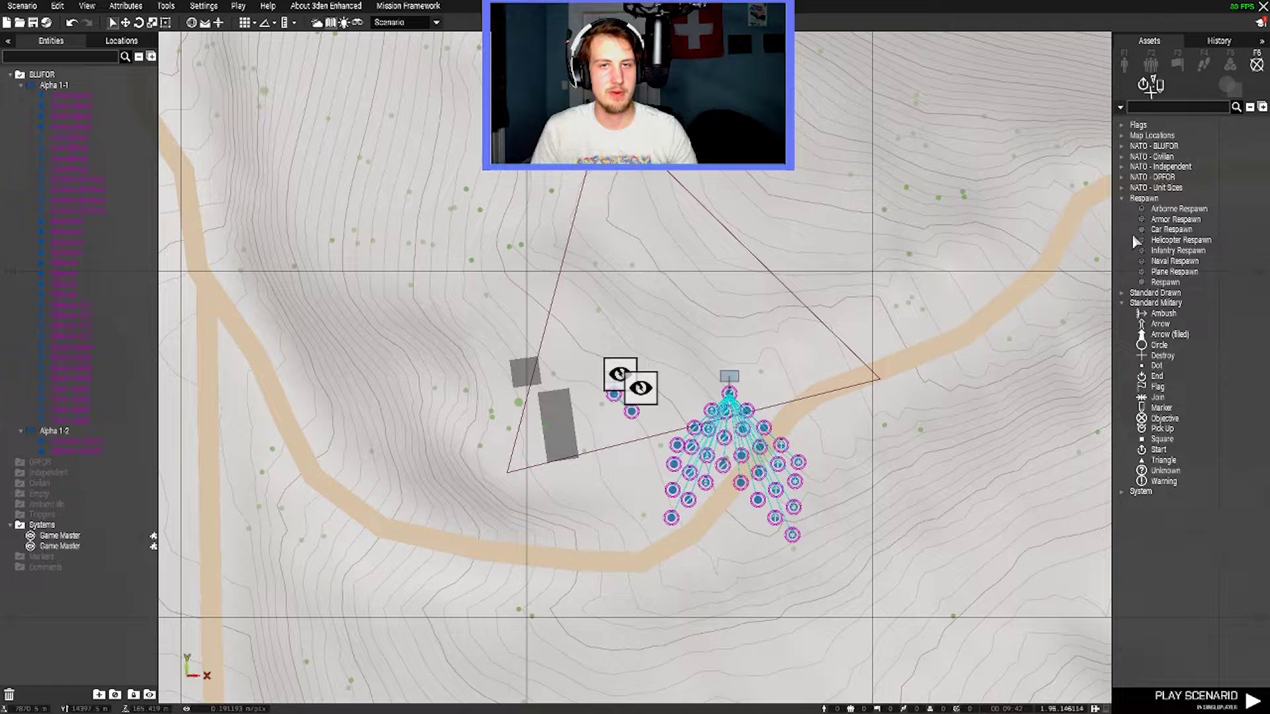
{"action": "left_click", "coordinate": [1171, 283]}
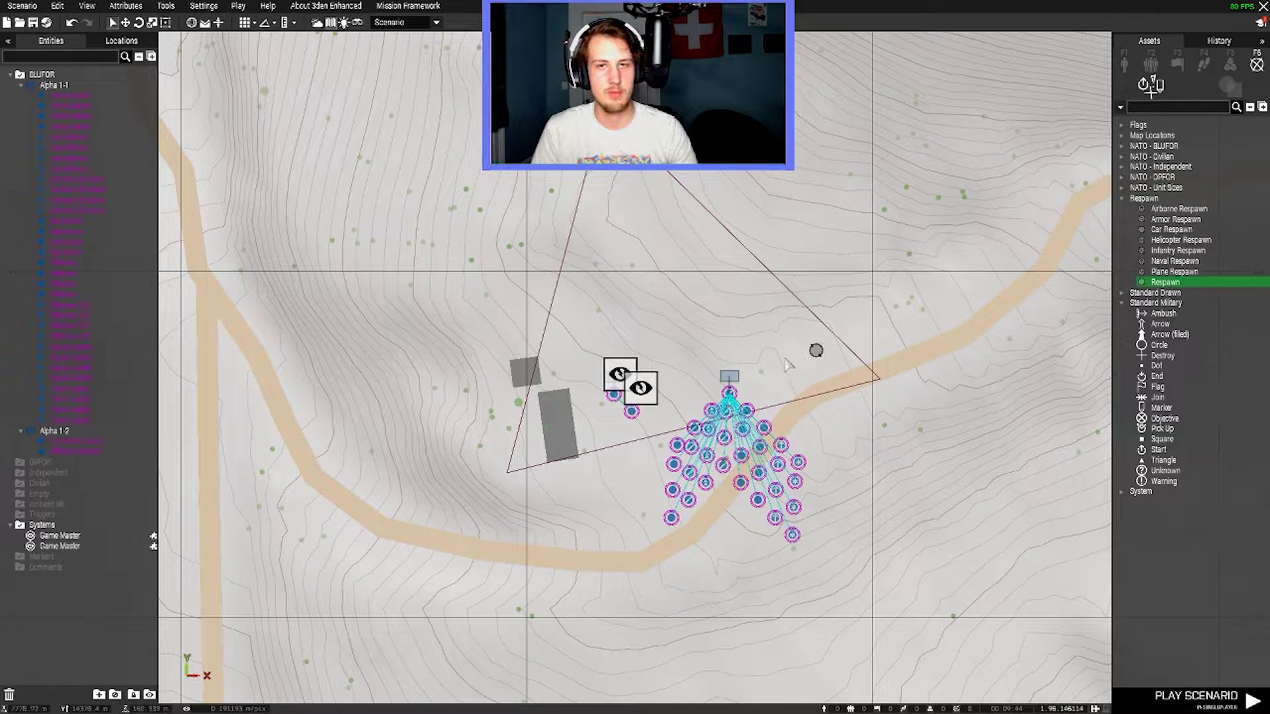
{"action": "left_click", "coordinate": [681, 343]}
Rename the marker to respawn_west and set its Alpha to 0%.
{"action": "double_click", "coordinate": [681, 343]}
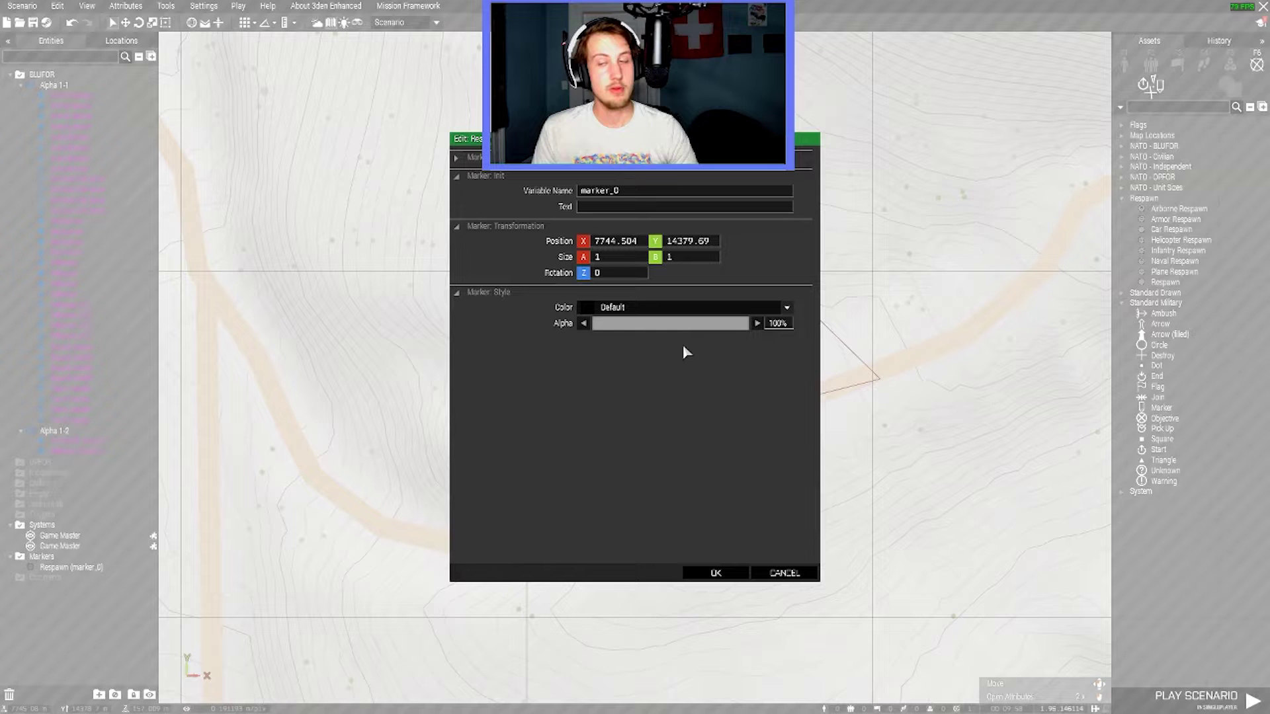
{"action": "key", "text": "ctrl+a"}
{"action": "type", "text": "re"}
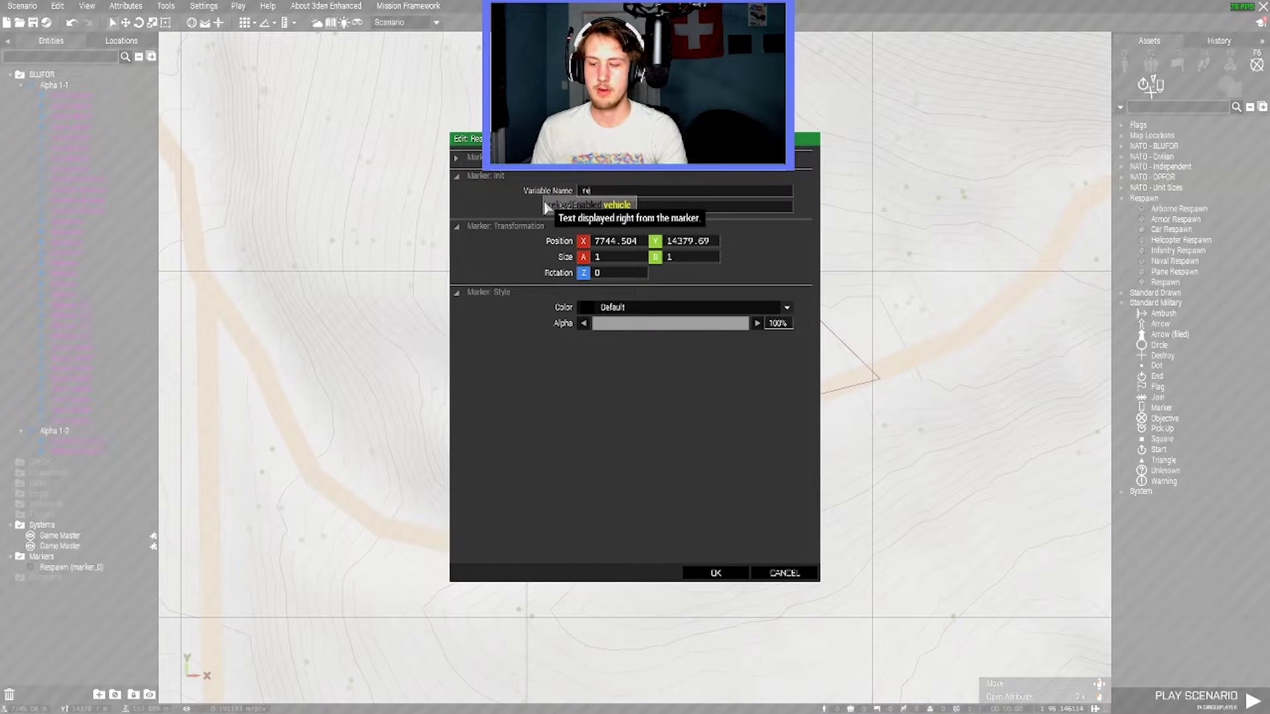
{"action": "type", "text": "spawn_"}
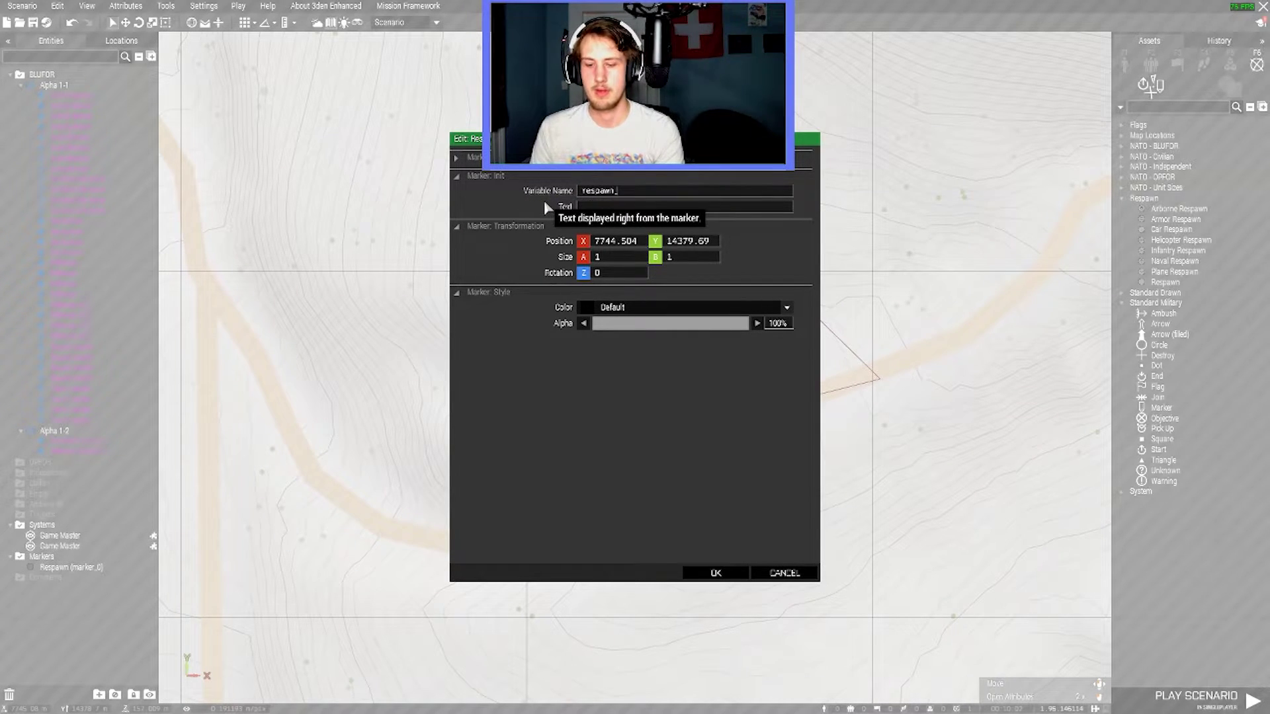
{"action": "type", "text": "west"}
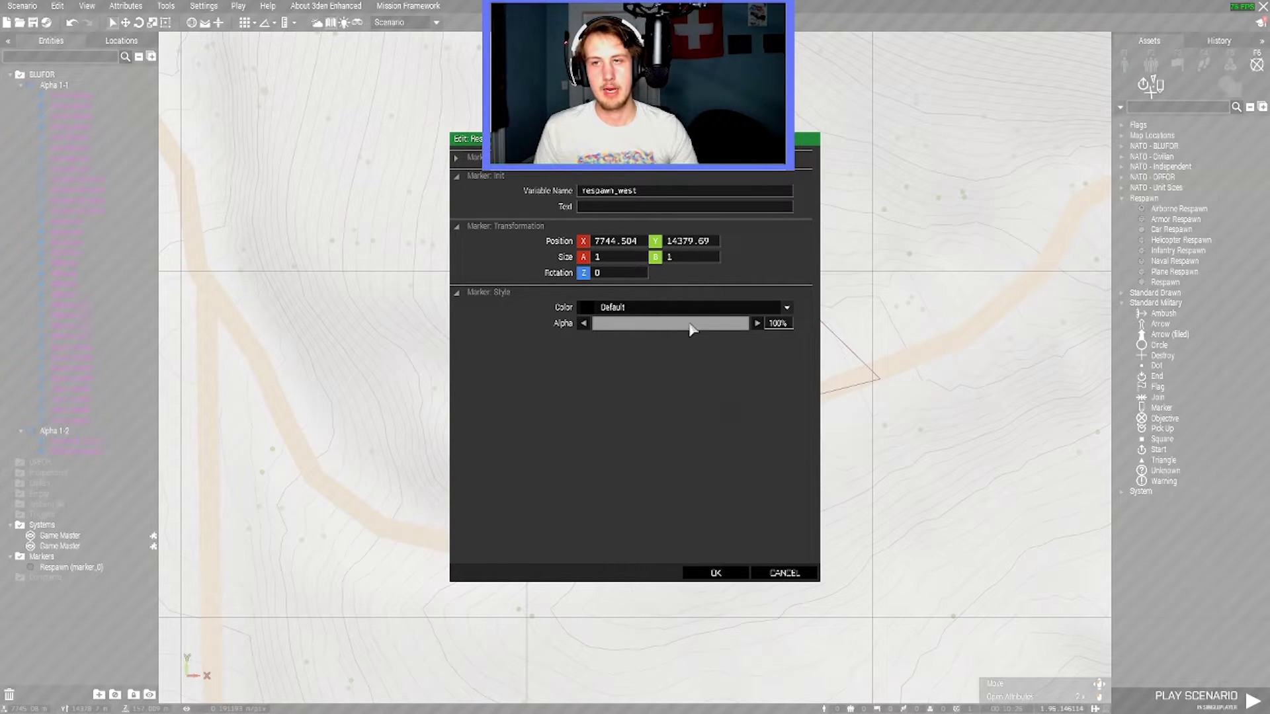
{"action": "left_click_drag", "start_coordinate": [675, 327], "coordinate": [463, 365]}
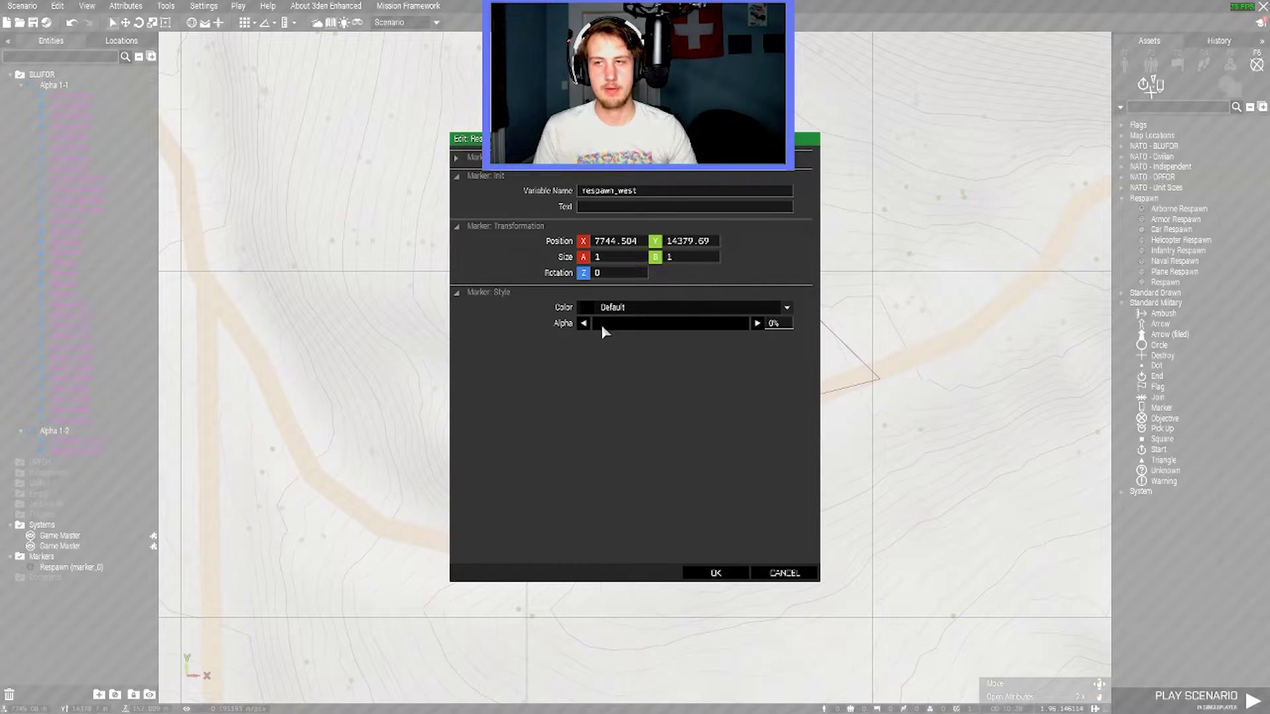
{"action": "left_click", "coordinate": [717, 574]}
{"action": "scroll", "coordinate": [690, 372], "scroll_direction": "up", "scroll_amount": 2}
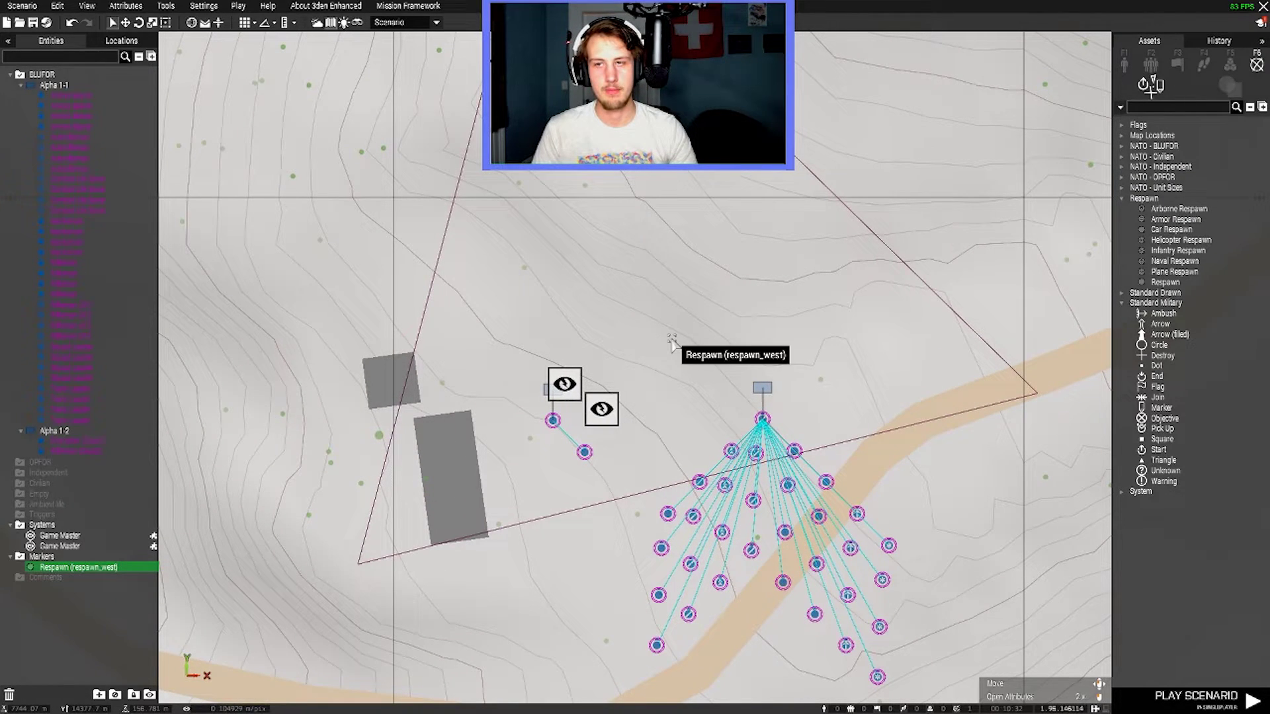
Review the respawn_west attributes without changes, then return to the 3D view.
{"action": "double_click", "coordinate": [670, 338]}
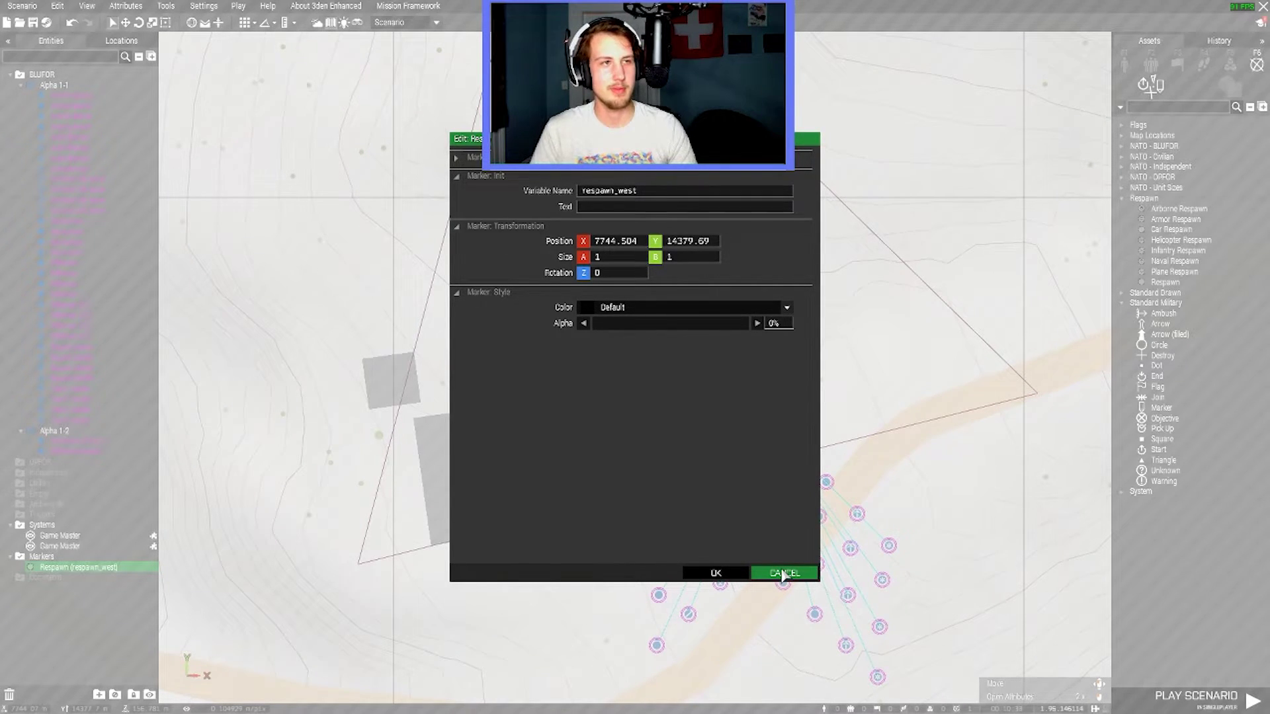
{"action": "left_click", "coordinate": [783, 573]}
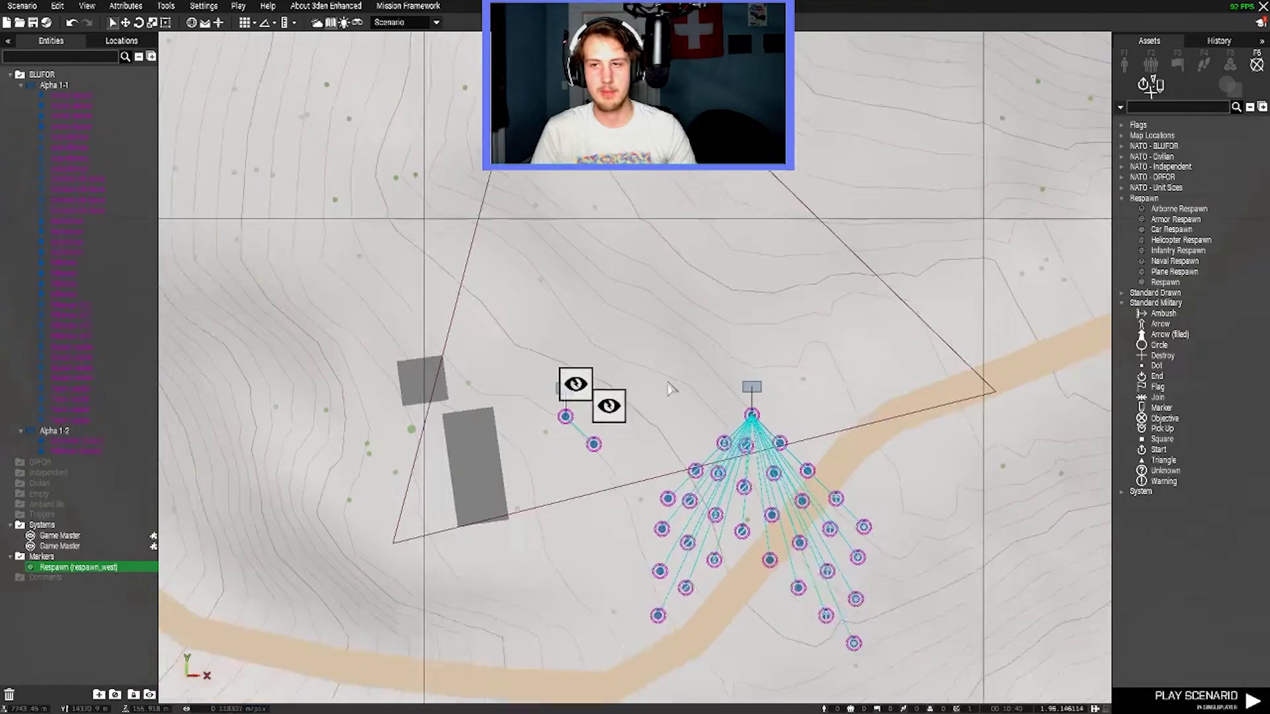
{"action": "scroll", "coordinate": [671, 388], "scroll_direction": "down", "scroll_amount": 5}
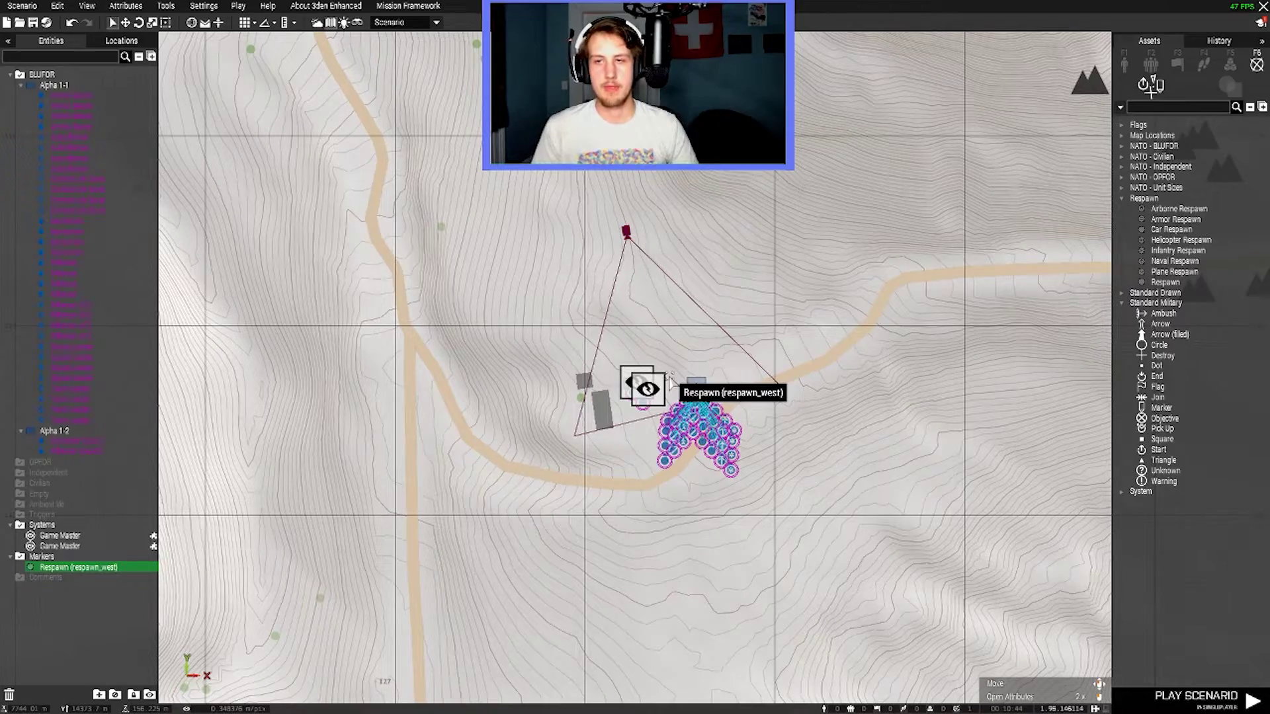
{"action": "key", "text": "m"}
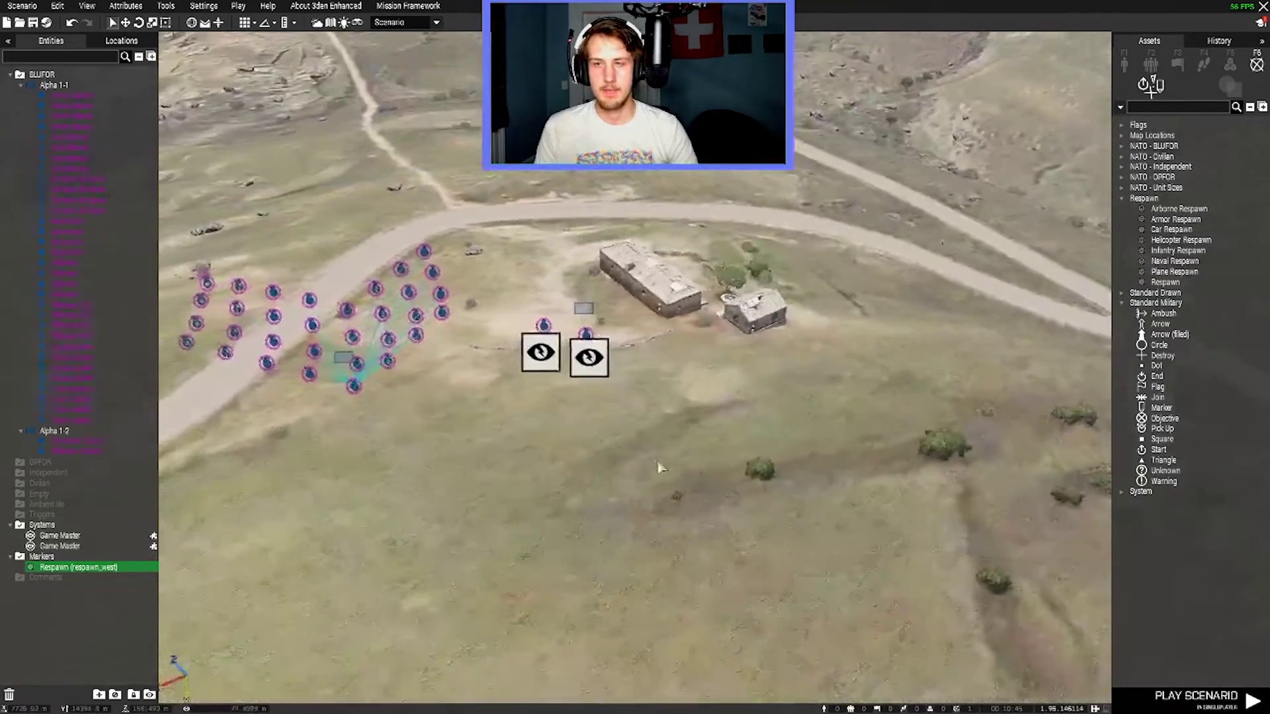
{"action": "right_click_drag", "start_coordinate": [658, 467], "coordinate": [662, 423]}
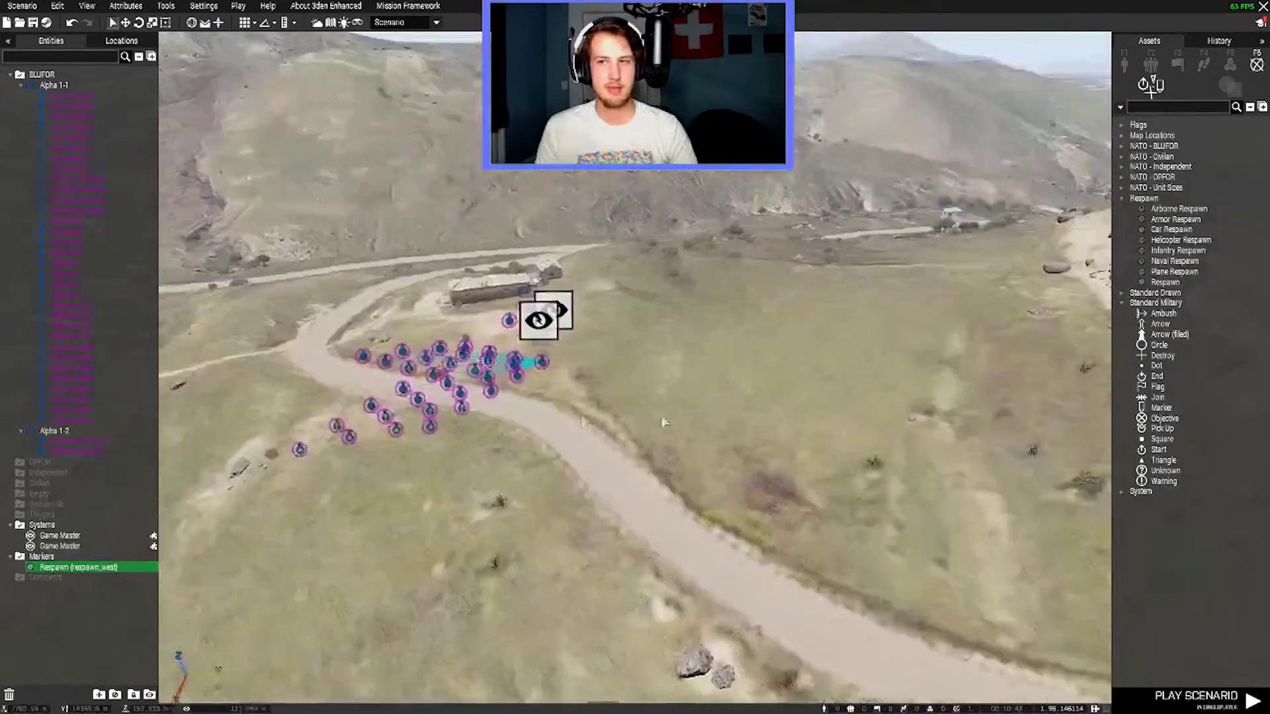
{"action": "left_click", "coordinate": [1124, 63]}
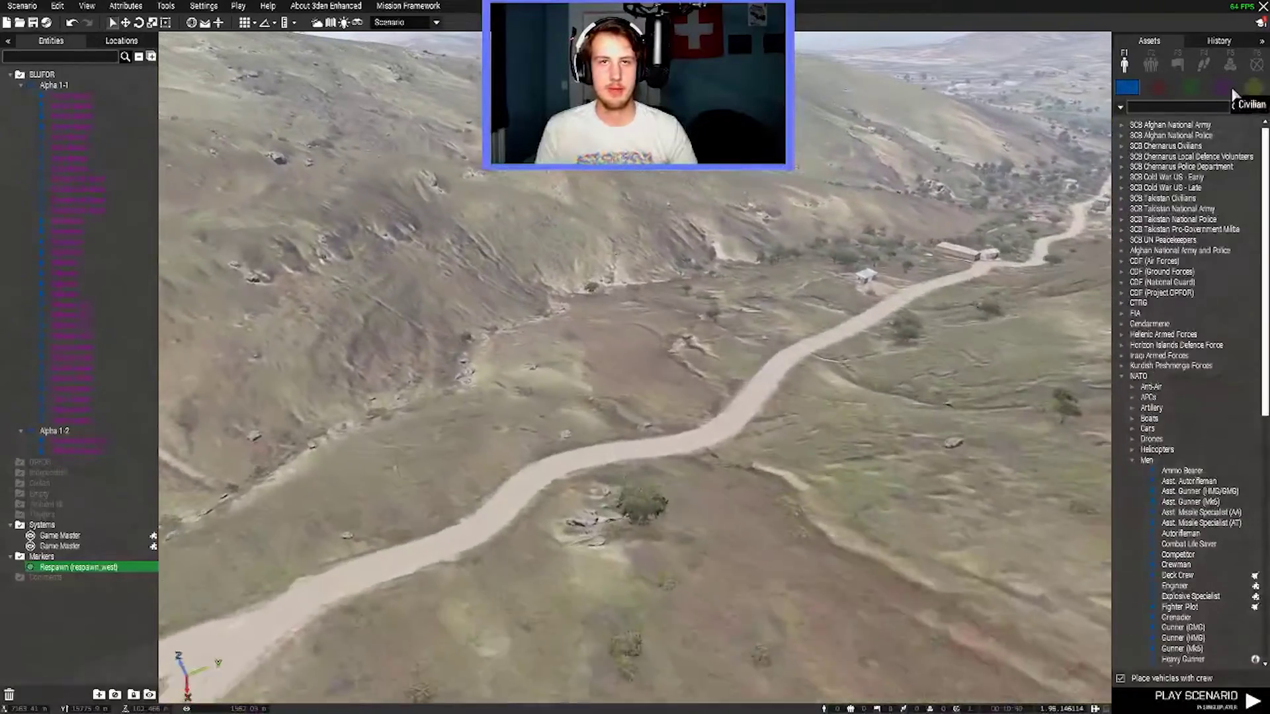
{"action": "left_click", "coordinate": [1253, 87]}
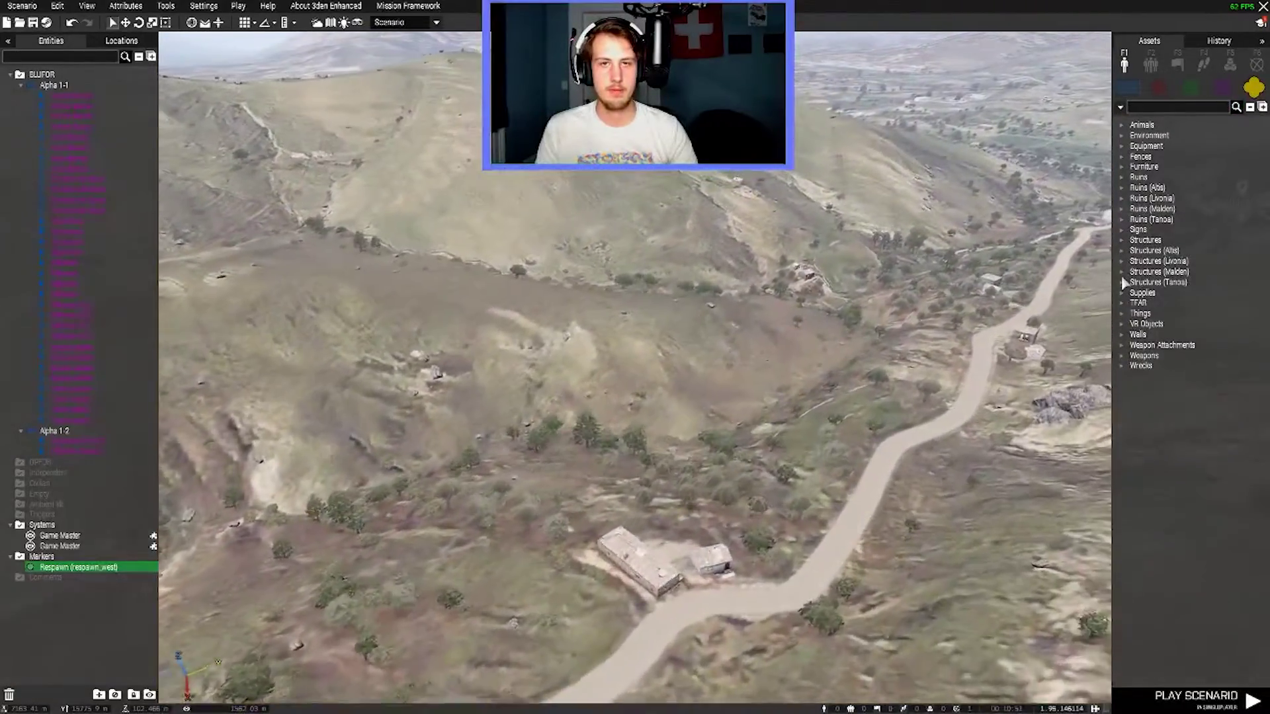
{"action": "left_click", "coordinate": [1122, 271]}
{"action": "left_click", "coordinate": [1135, 283]}
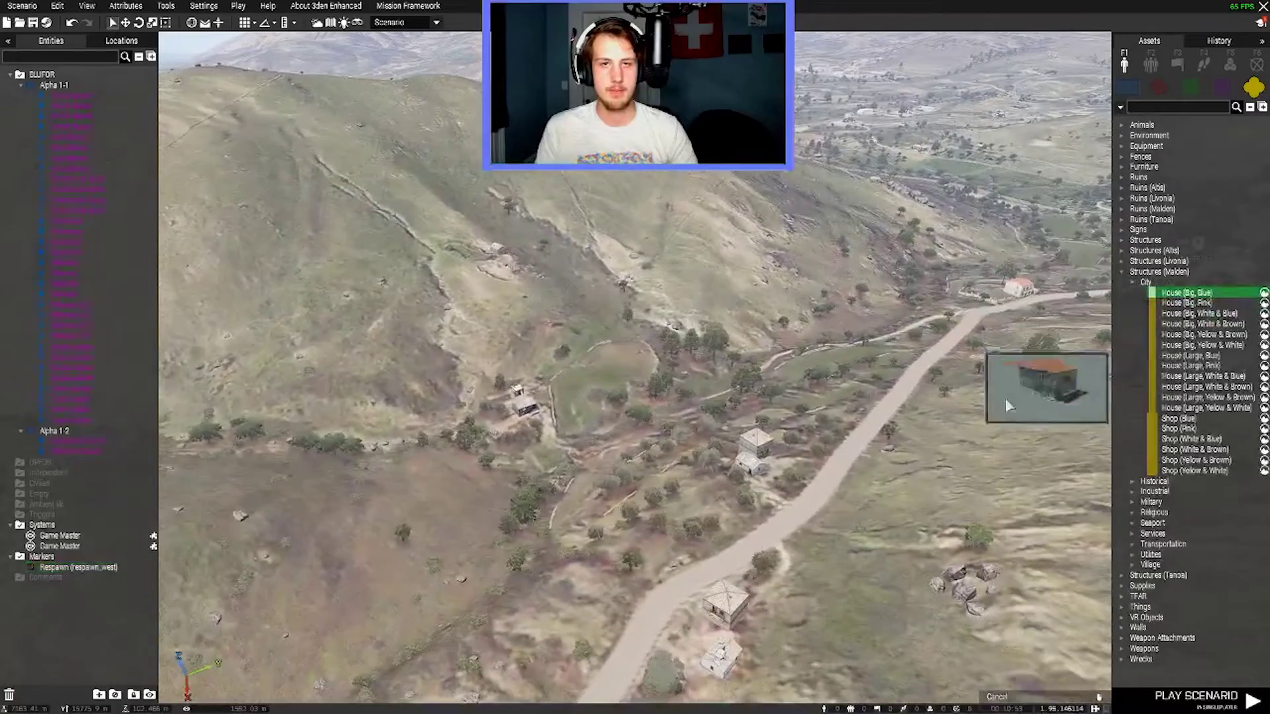
{"action": "left_click", "coordinate": [789, 452]}
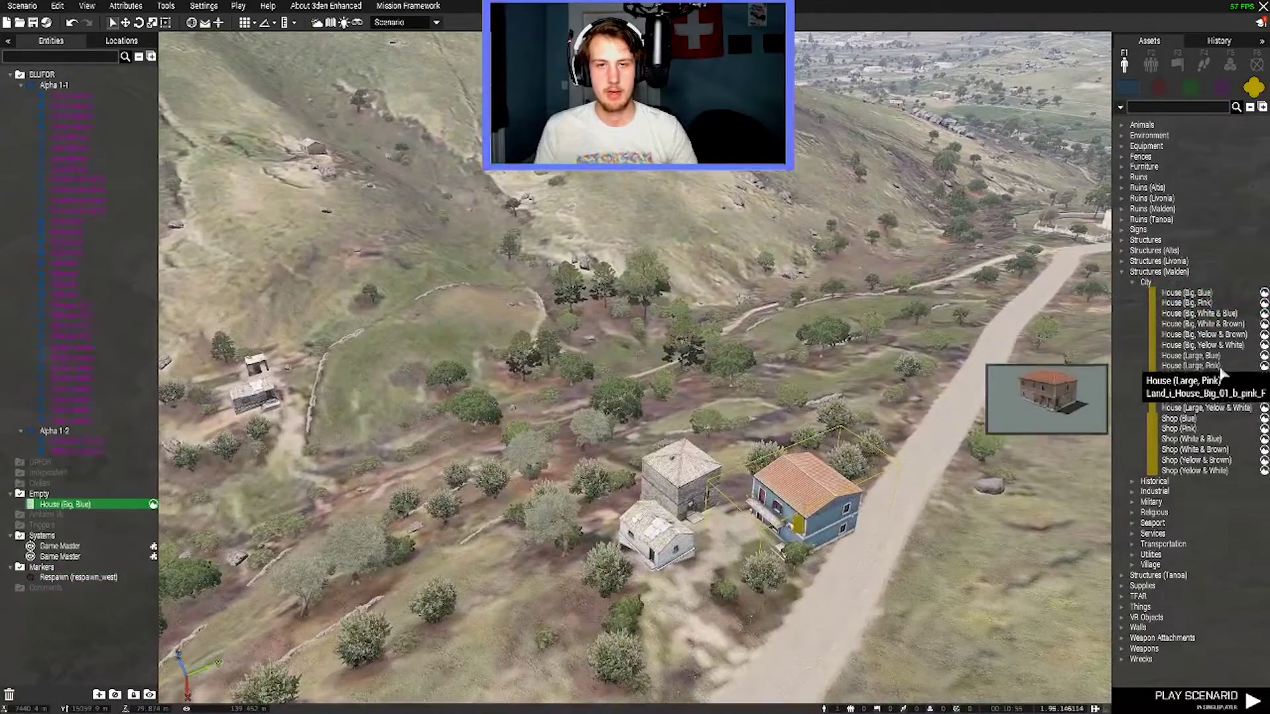
{"action": "left_click", "coordinate": [1222, 367]}
{"action": "left_click", "coordinate": [923, 555]}
{"action": "left_click", "coordinate": [1154, 513]}
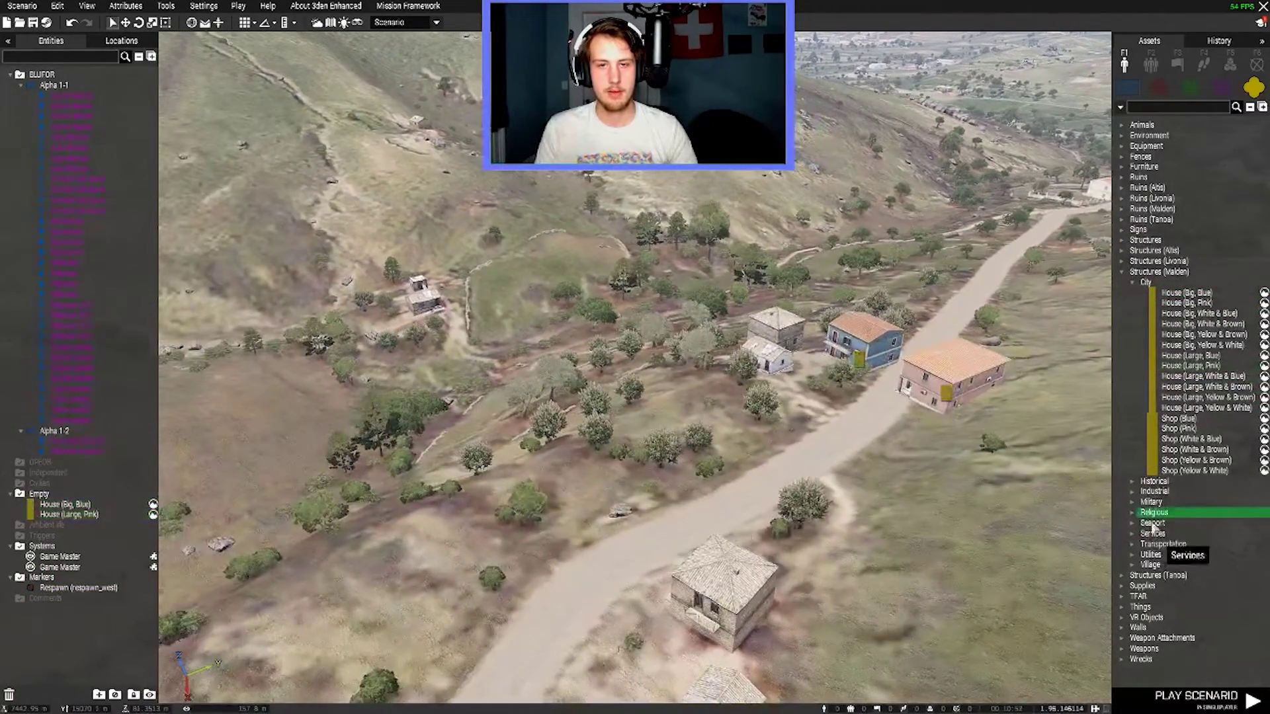
{"action": "left_click", "coordinate": [1196, 534]}
{"action": "left_click", "coordinate": [838, 524]}
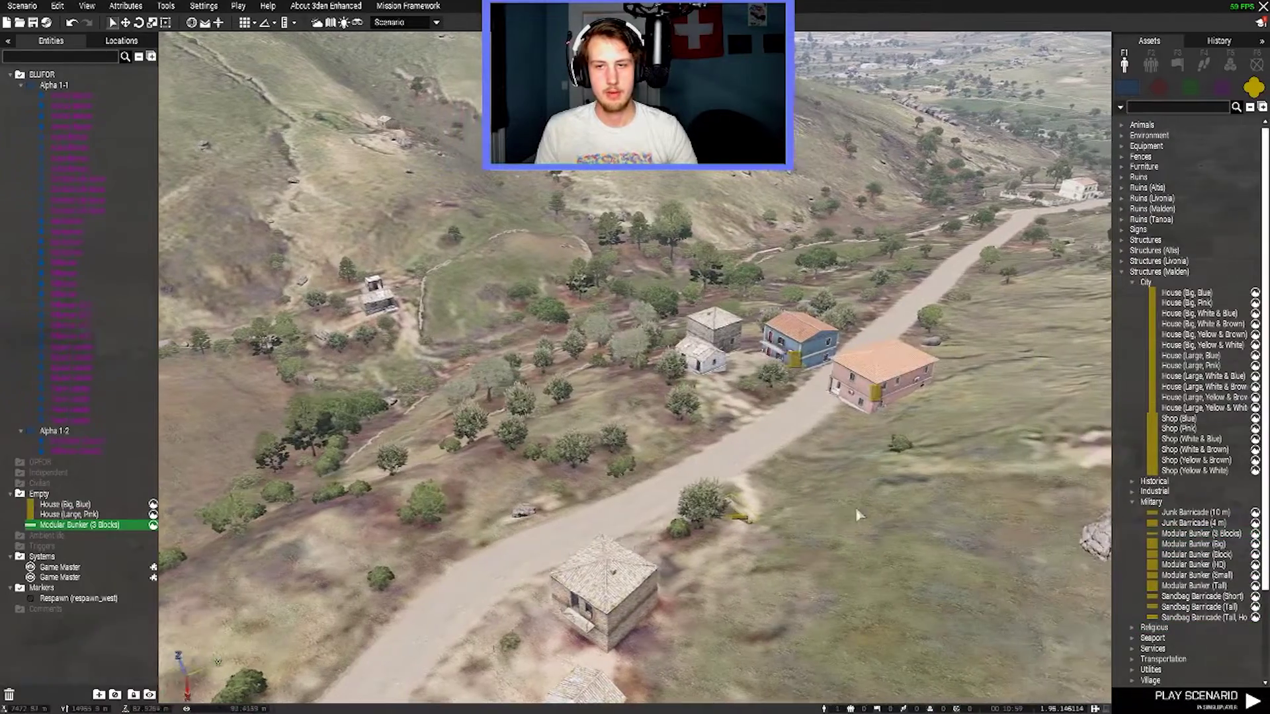
{"action": "key", "text": "d"}
{"action": "left_click_drag", "start_coordinate": [645, 298], "coordinate": [906, 585]}
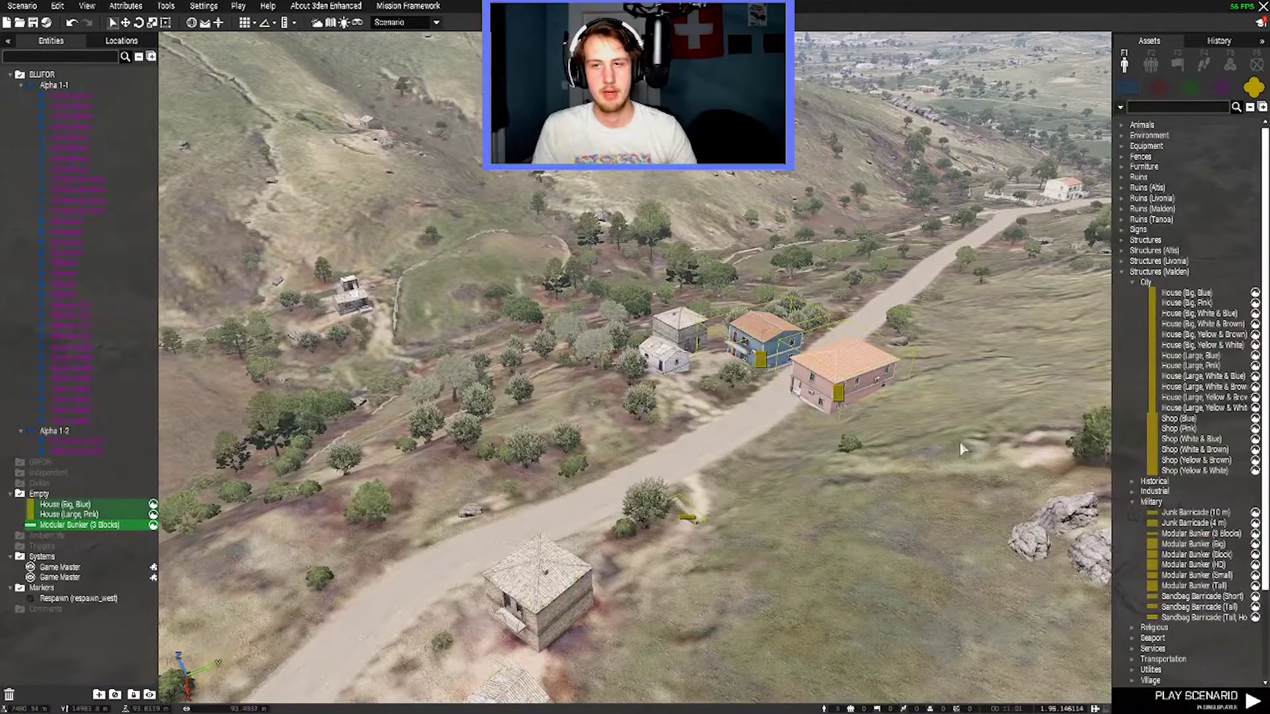
{"action": "key", "text": "ctrl+c"}
{"action": "key", "text": "ctrl+v"}
{"action": "right_click_drag", "start_coordinate": [960, 449], "coordinate": [1092, 448]}
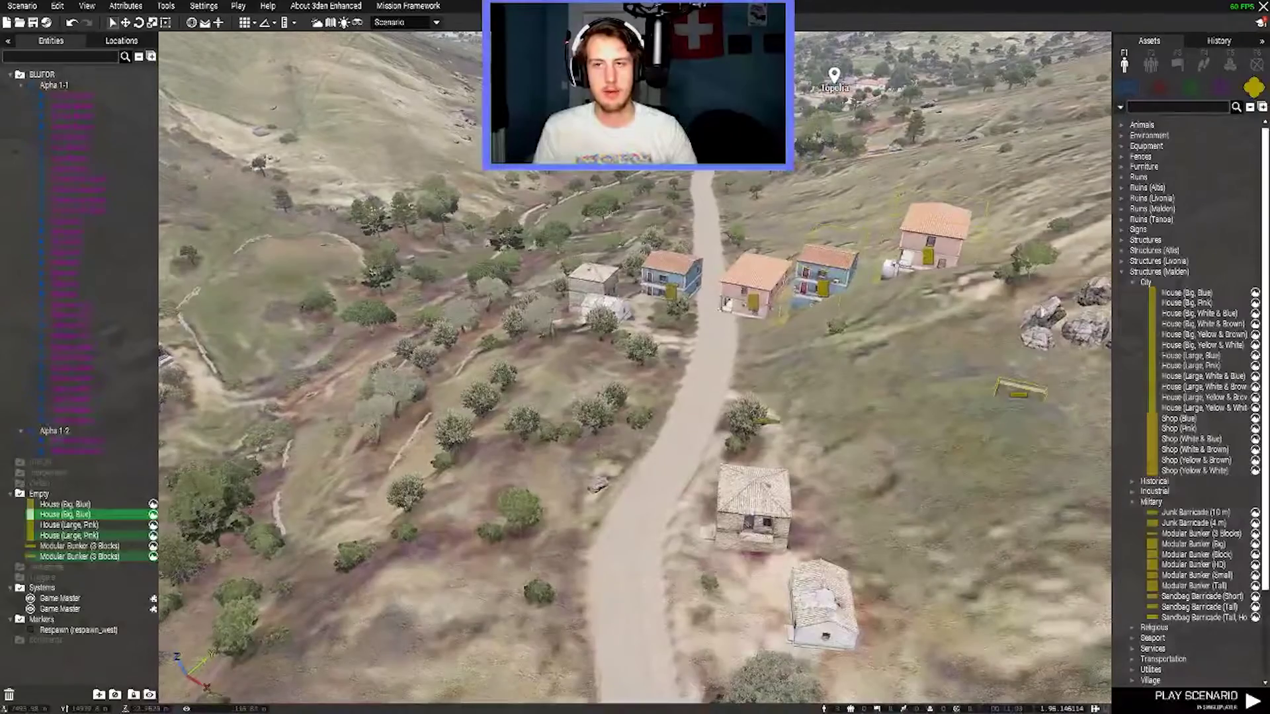
{"action": "key", "text": "ctrl+v"}
{"action": "right_click_drag", "start_coordinate": [298, 357], "coordinate": [464, 355]}
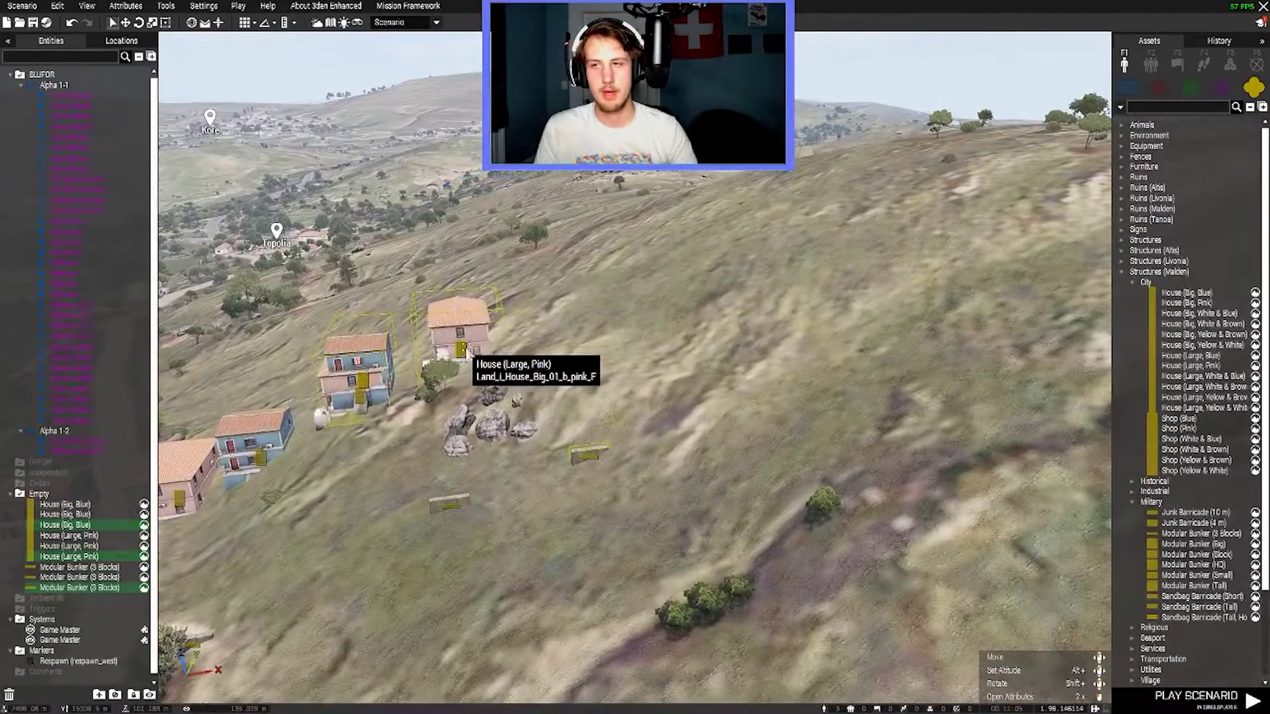
{"action": "left_click_drag", "start_coordinate": [461, 356], "coordinate": [541, 330]}
{"action": "key", "text": "ctrl+v"}
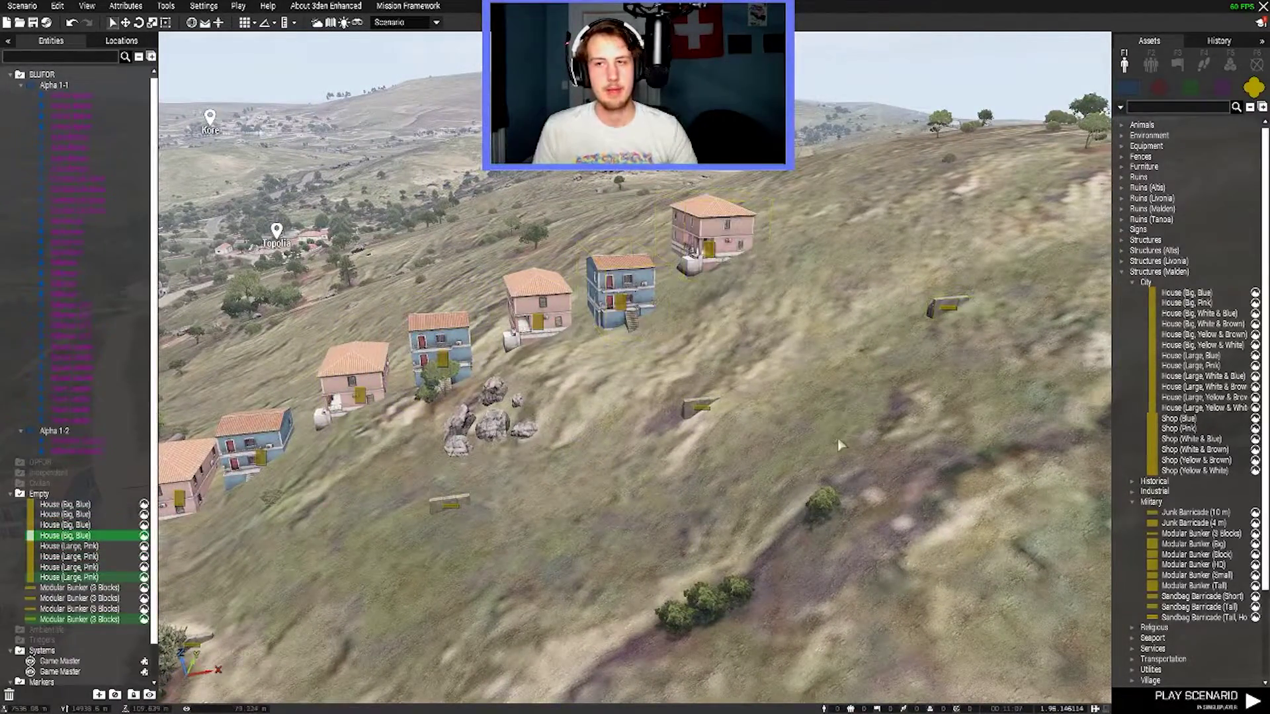
{"action": "mouse_move", "coordinate": [838, 446]}
{"action": "right_mouse_down"}
{"action": "mouse_move", "coordinate": [461, 369]}
{"action": "mouse_move", "coordinate": [635, 435]}
{"action": "mouse_move", "coordinate": [882, 364]}
{"action": "right_mouse_up"}
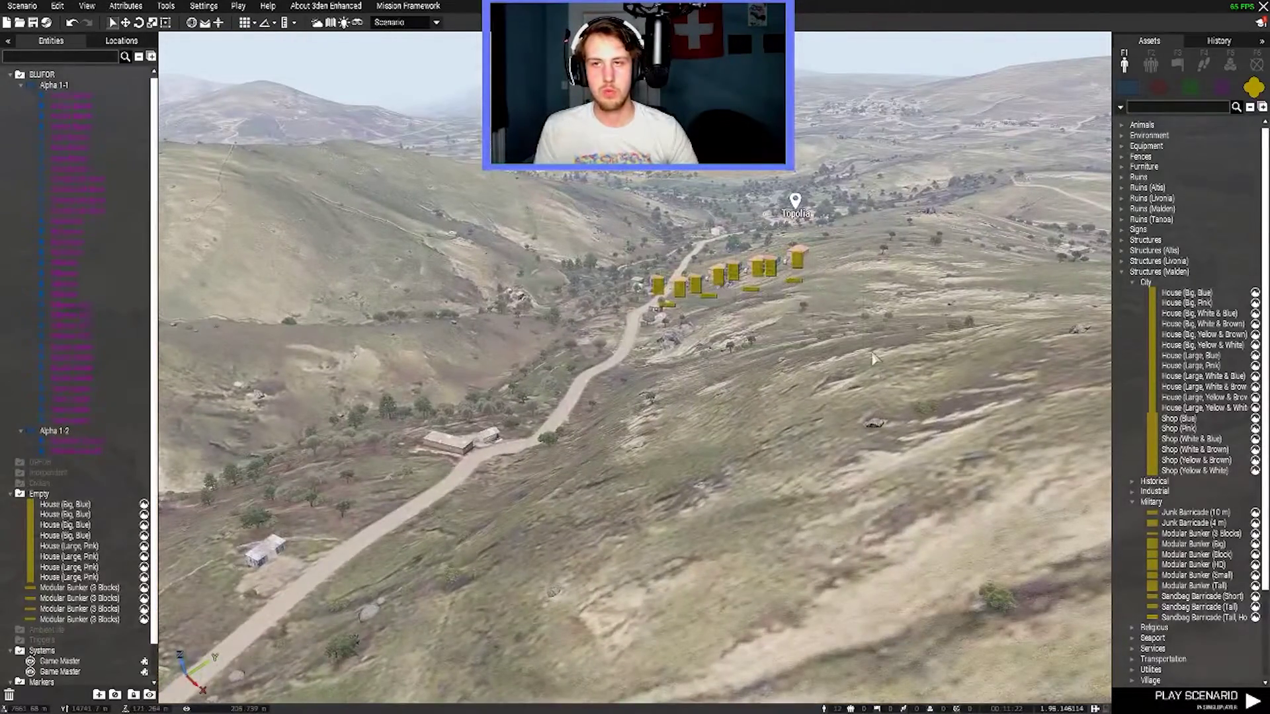
{"action": "key", "text": "Delete"}
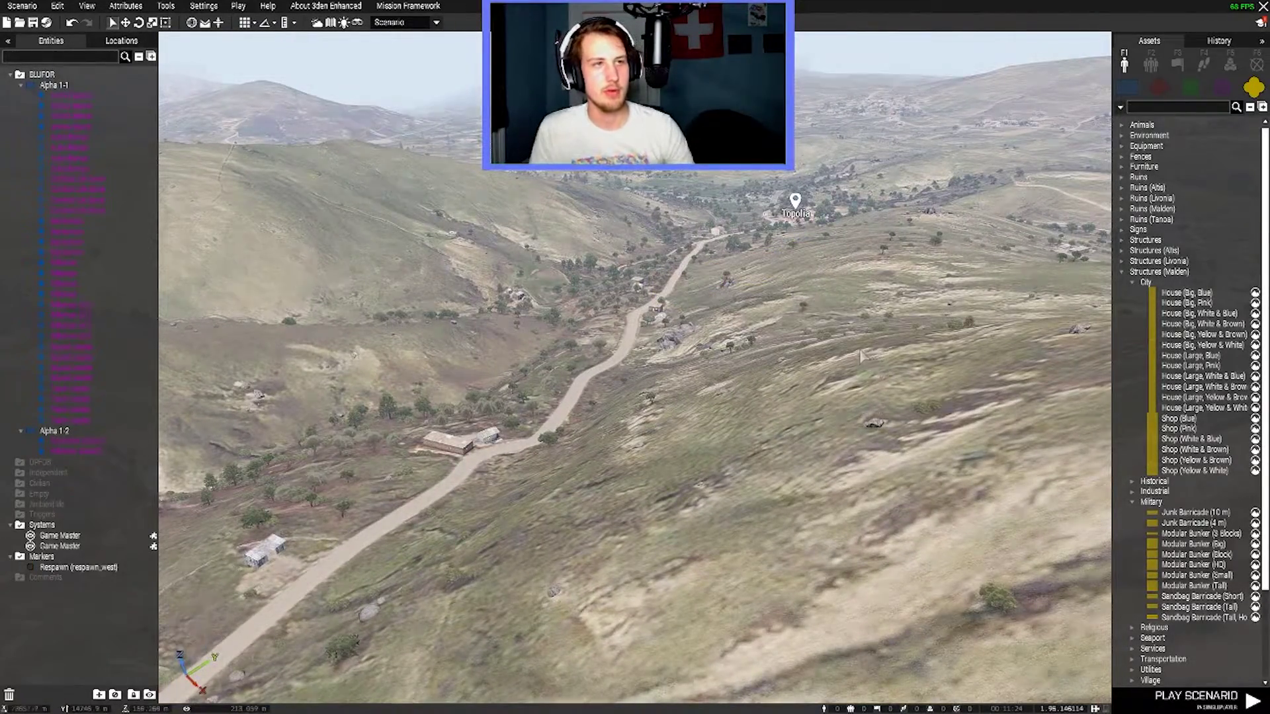
{"action": "key", "text": "w"}
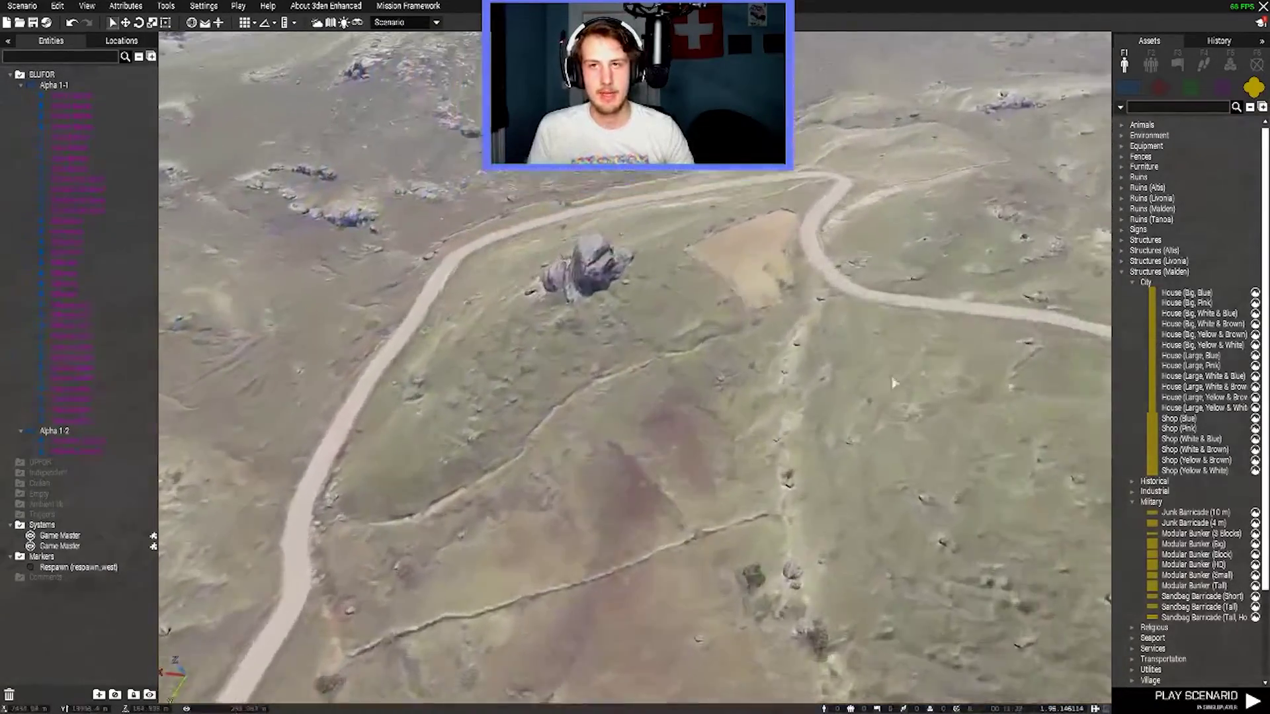
{"action": "right_click_drag", "start_coordinate": [750, 389], "coordinate": [654, 330]}
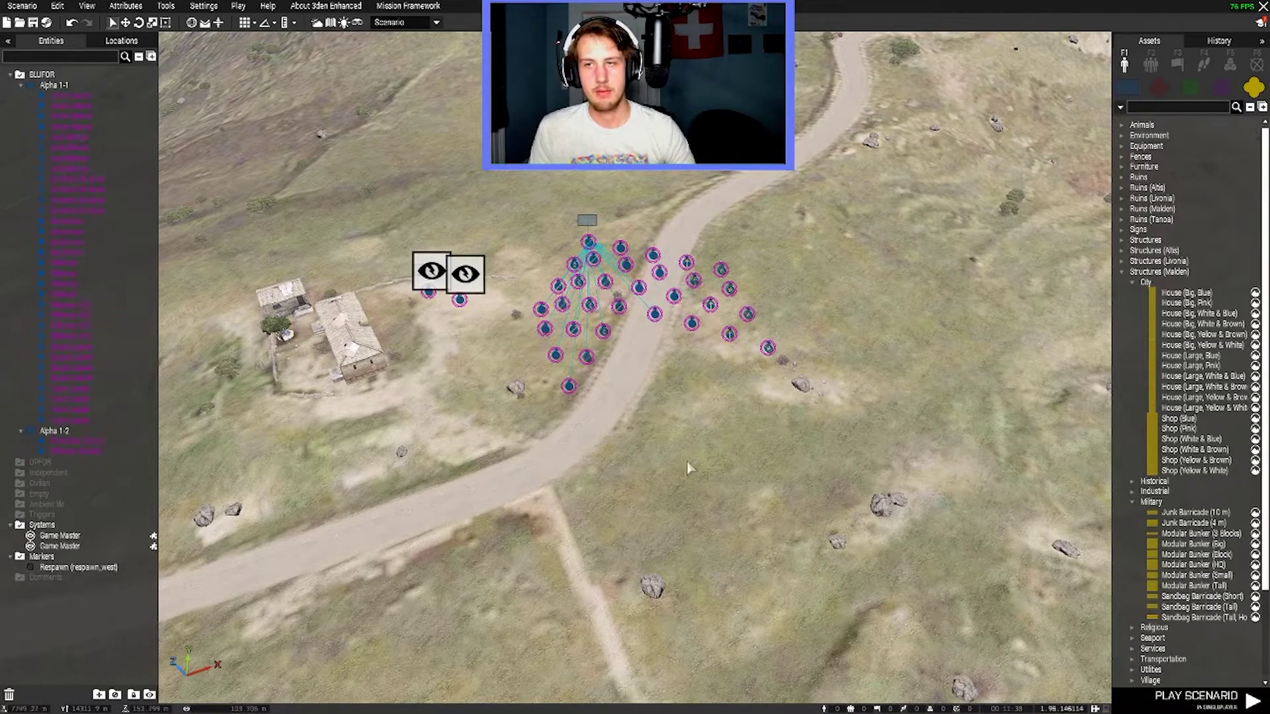
{"action": "right_click_drag", "start_coordinate": [687, 461], "coordinate": [744, 442]}
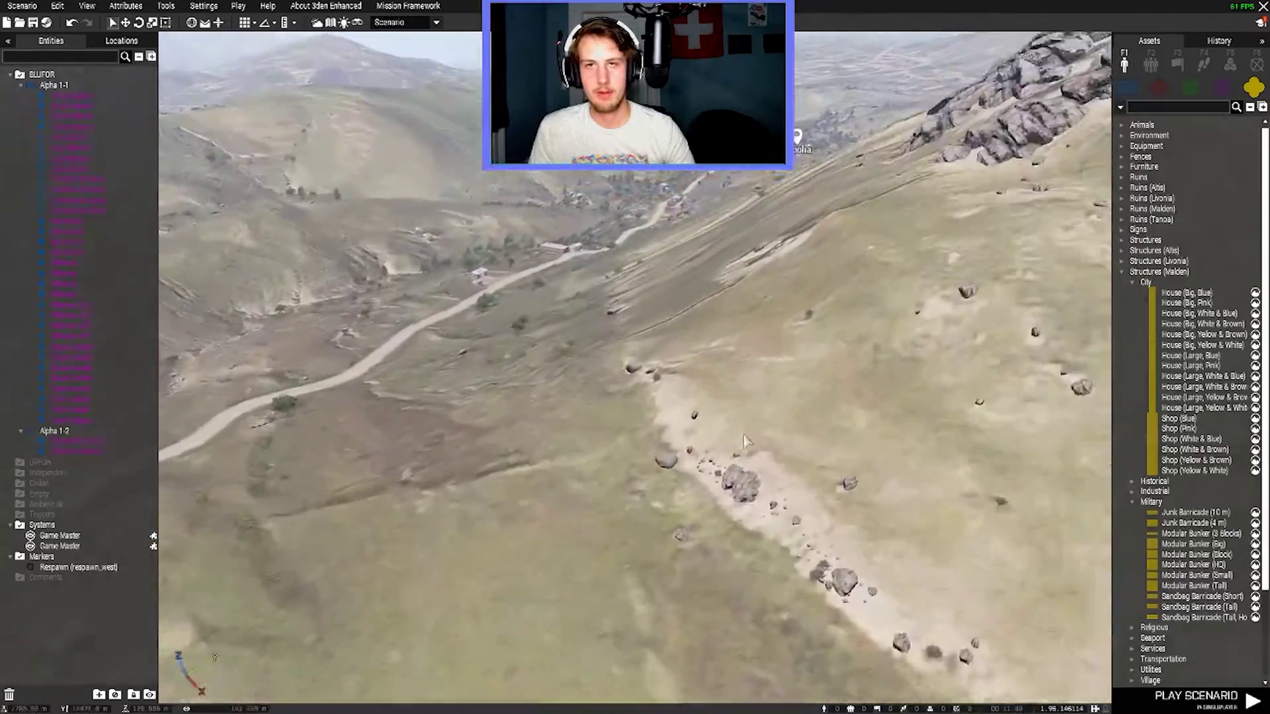
{"action": "key", "text": "w"}
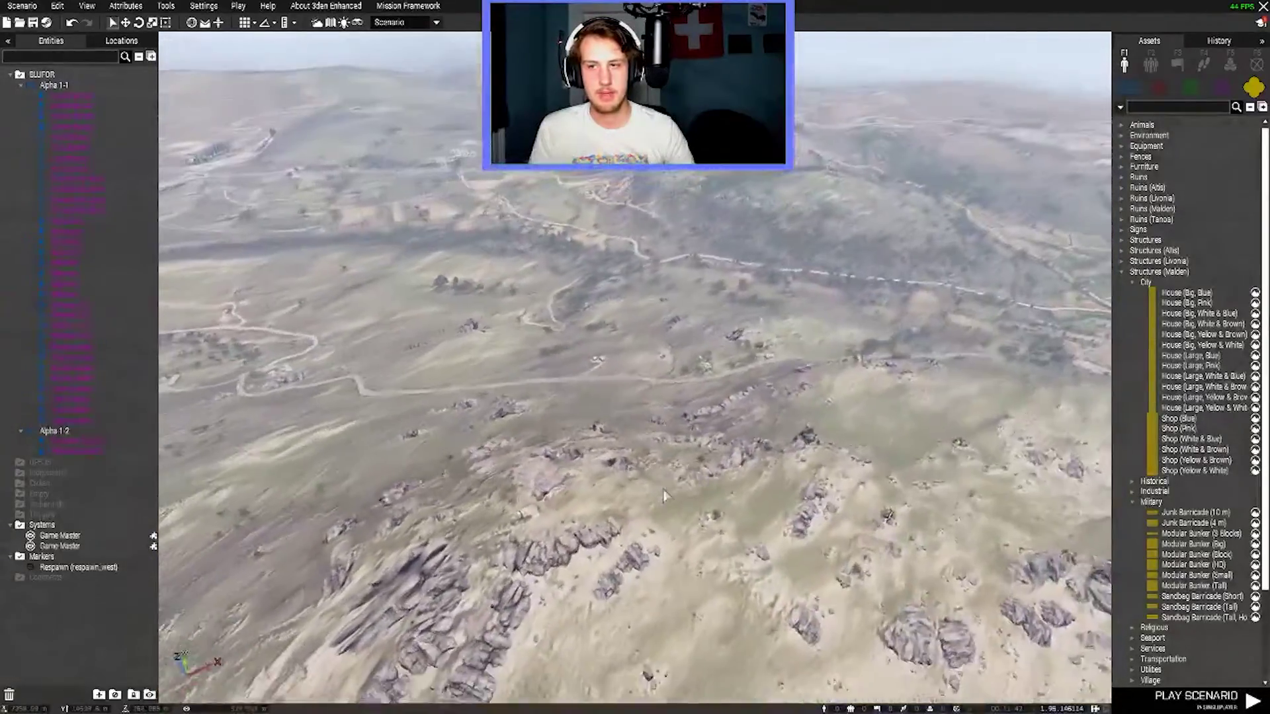
{"action": "key", "text": "w"}
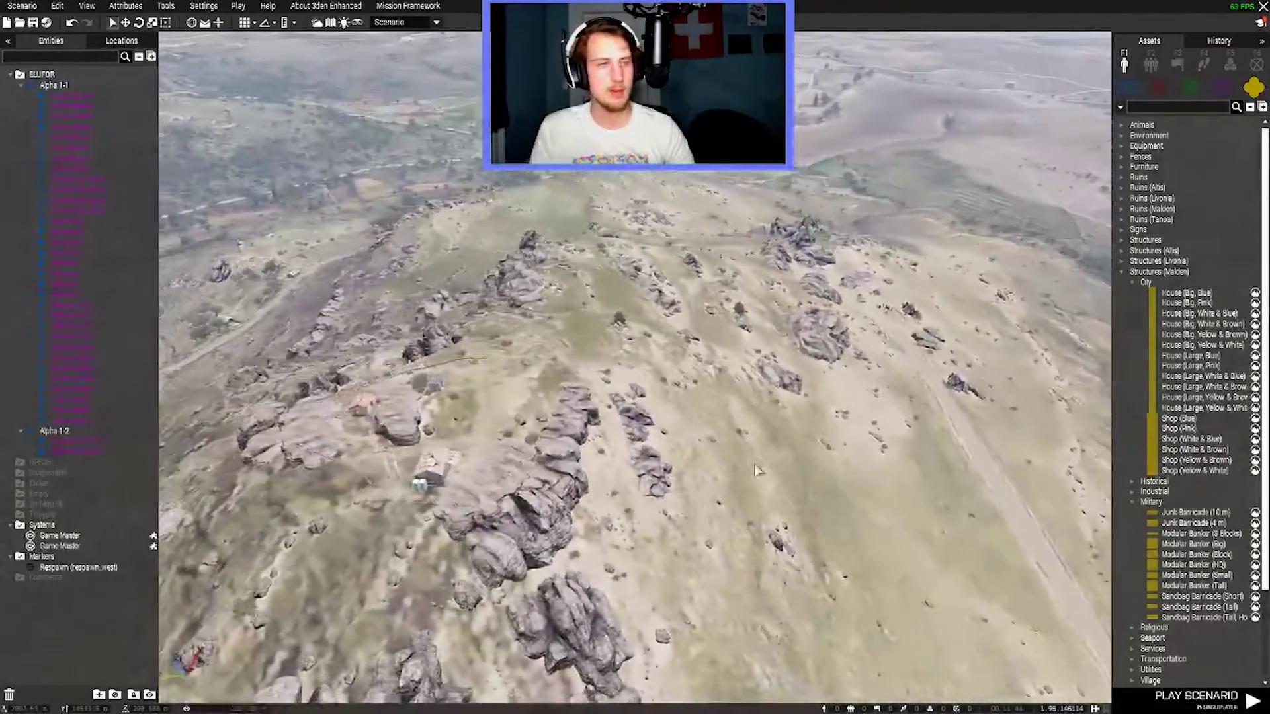
{"action": "key", "text": "w"}
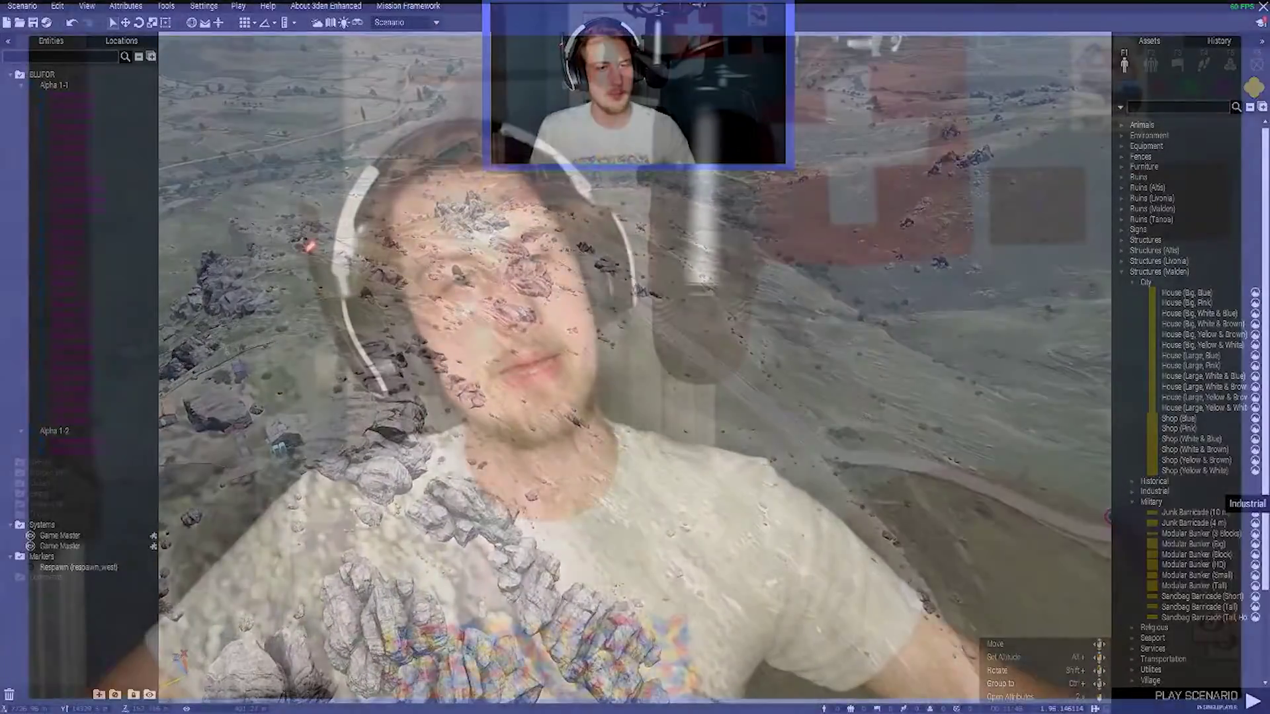